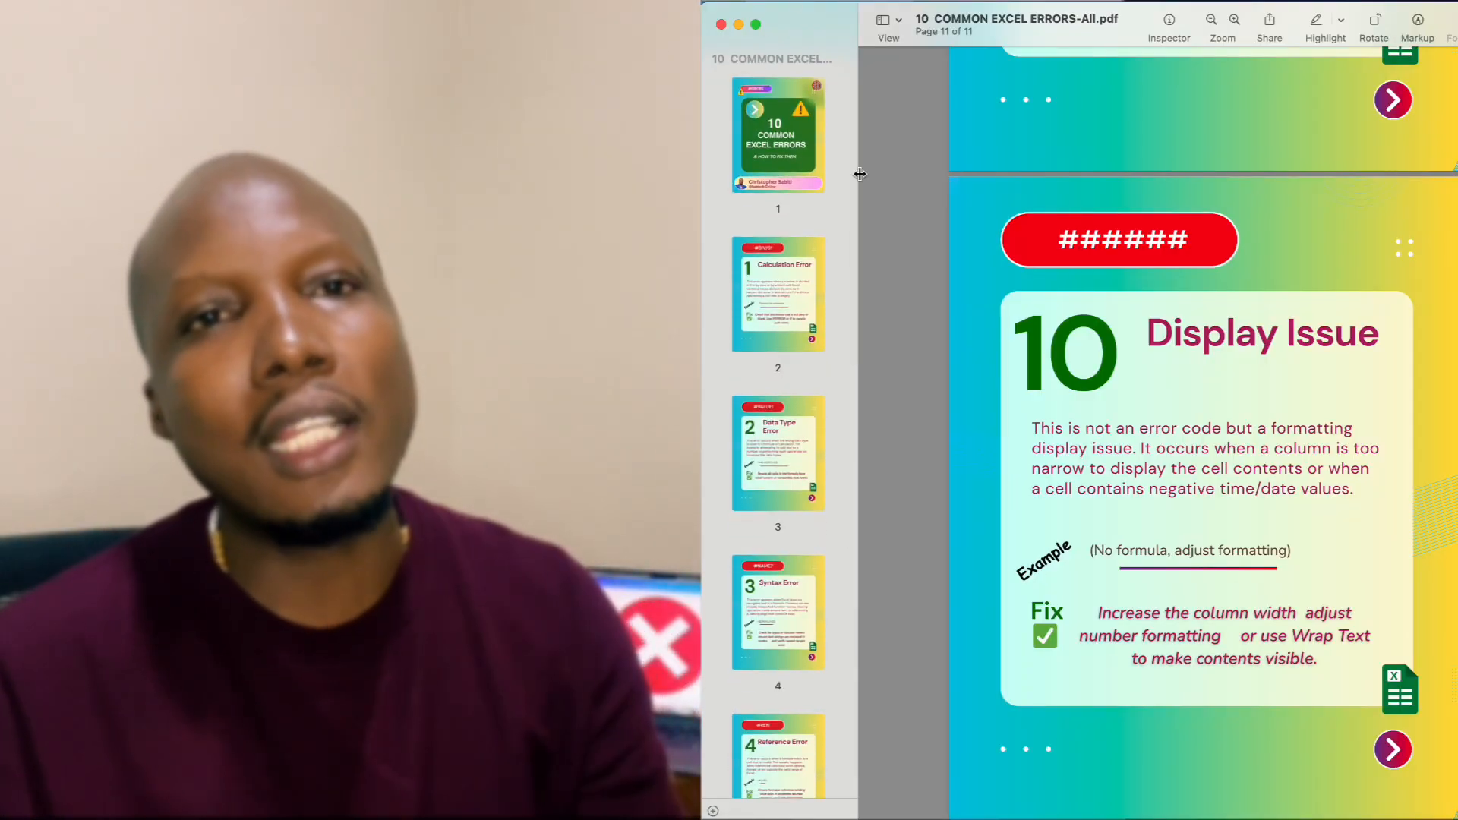
Step: Review the 11 bulk-created pages, zooming into the #DIV/0! page, then bring up Common Excel errors.csv
{"action": "key", "text": "super+shift+5"}
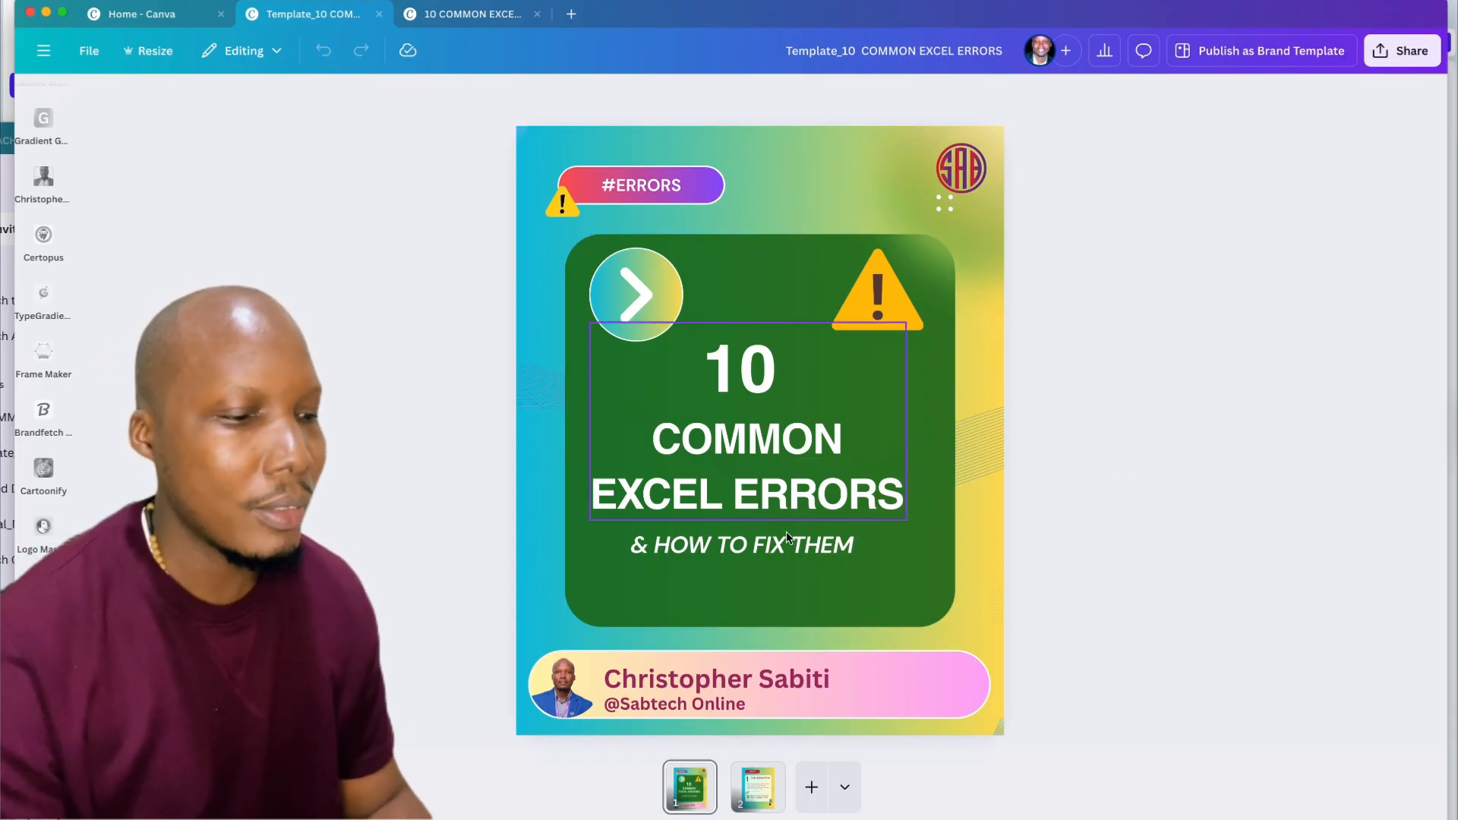
{"action": "left_click", "coordinate": [470, 14]}
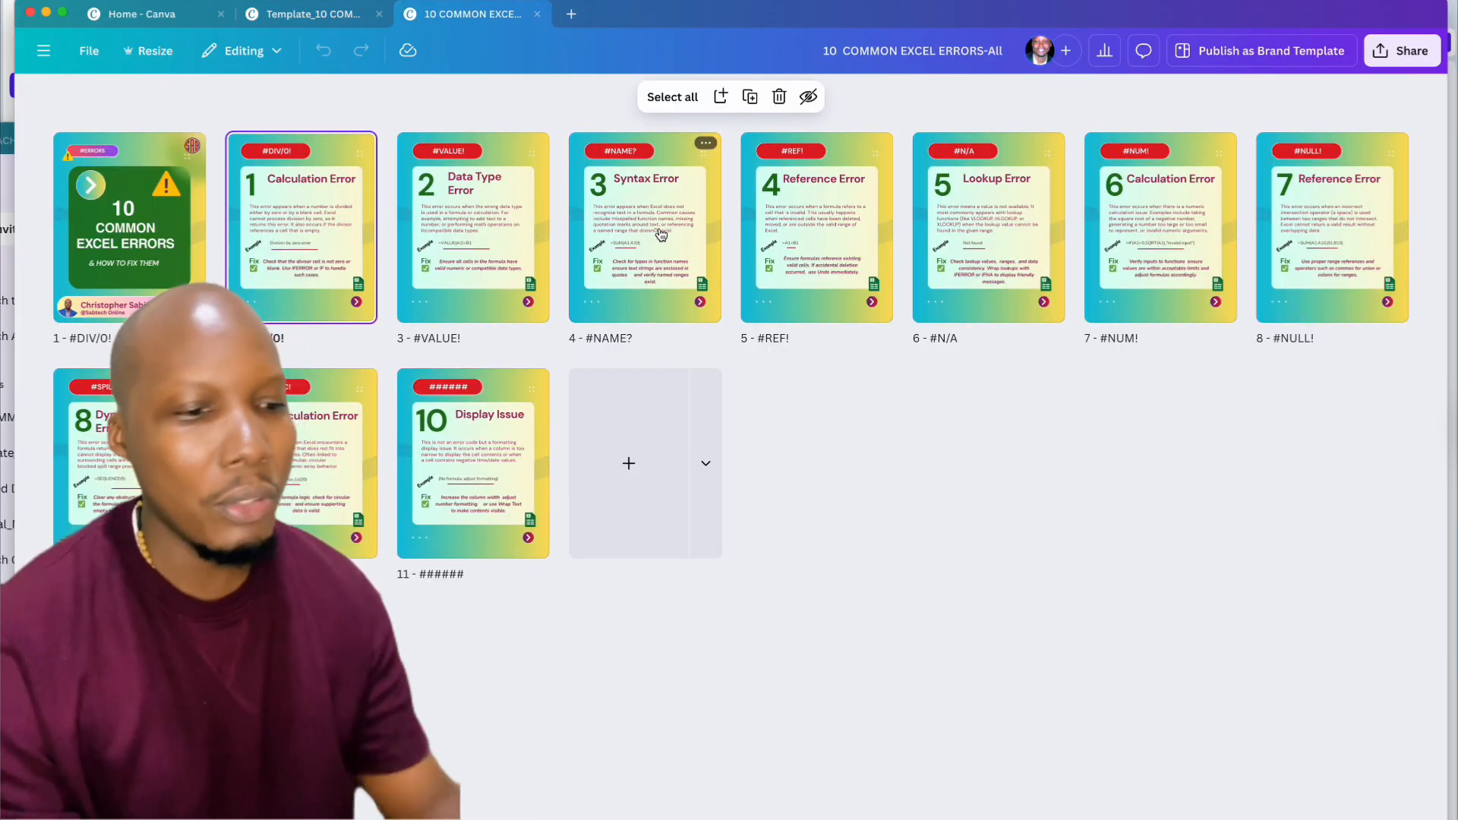
{"action": "double_click", "coordinate": [308, 222]}
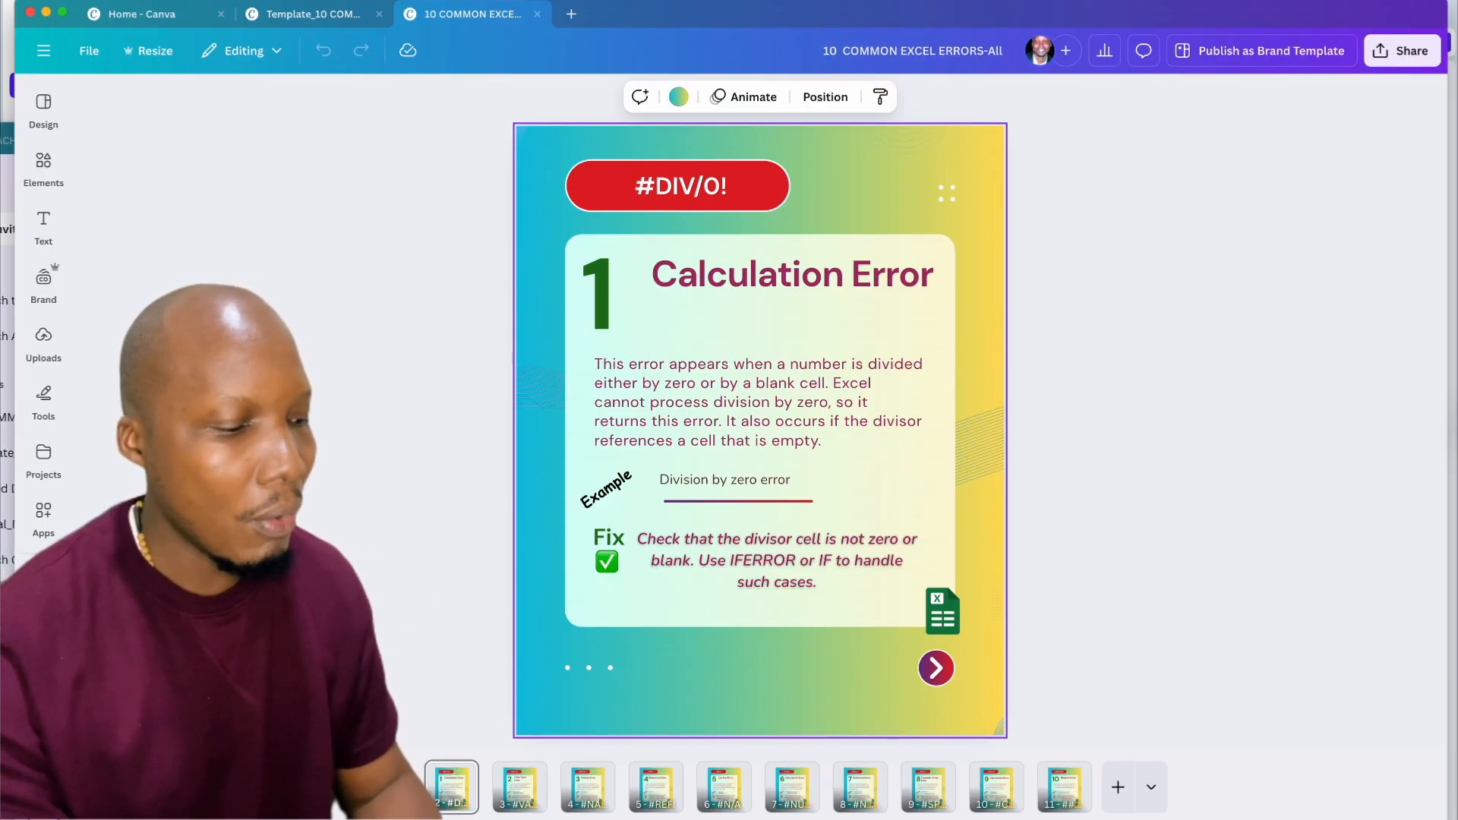
{"action": "left_click", "coordinate": [1331, 819]}
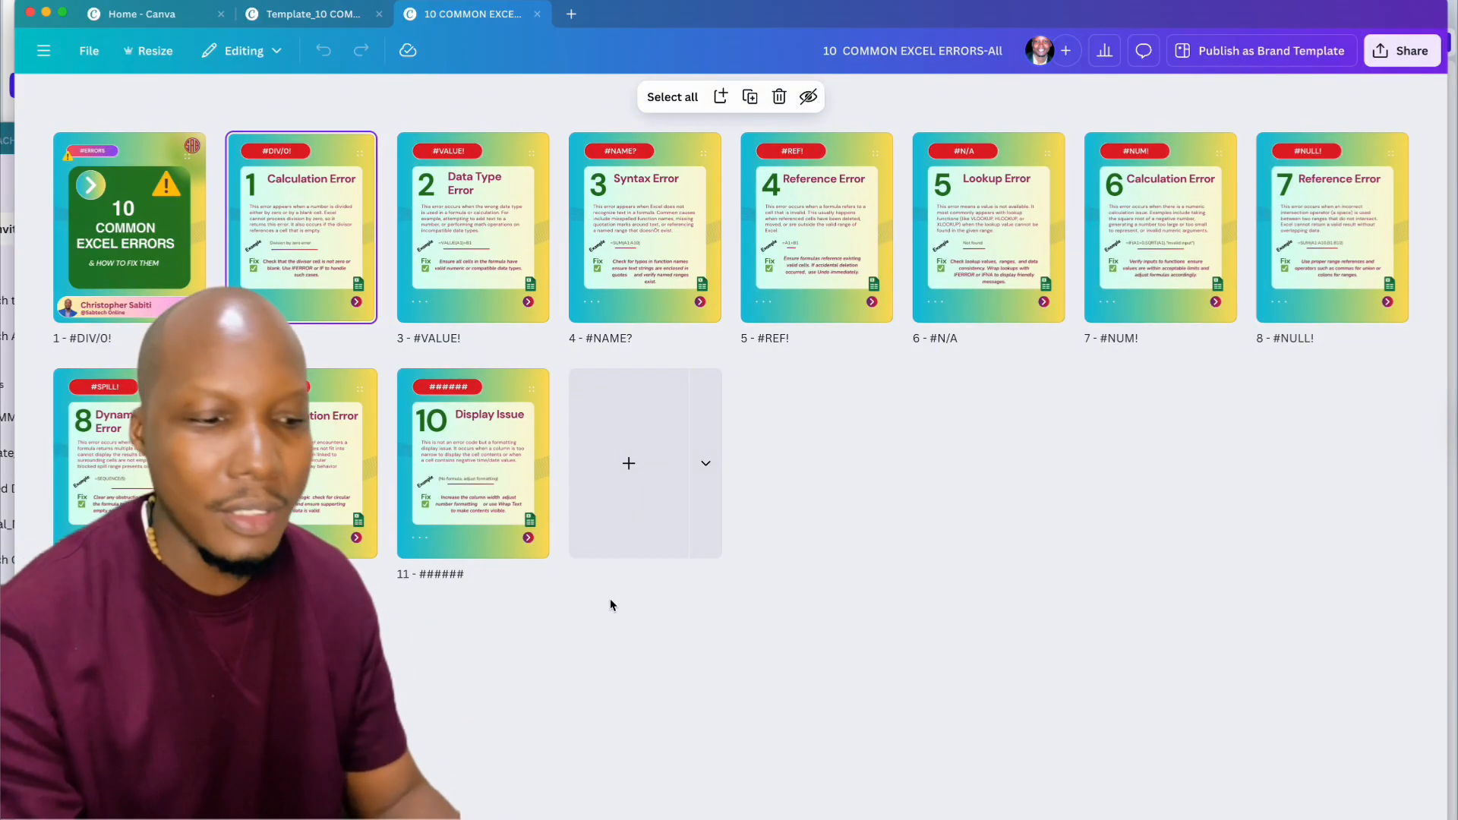
{"action": "key", "text": "super+Tab"}
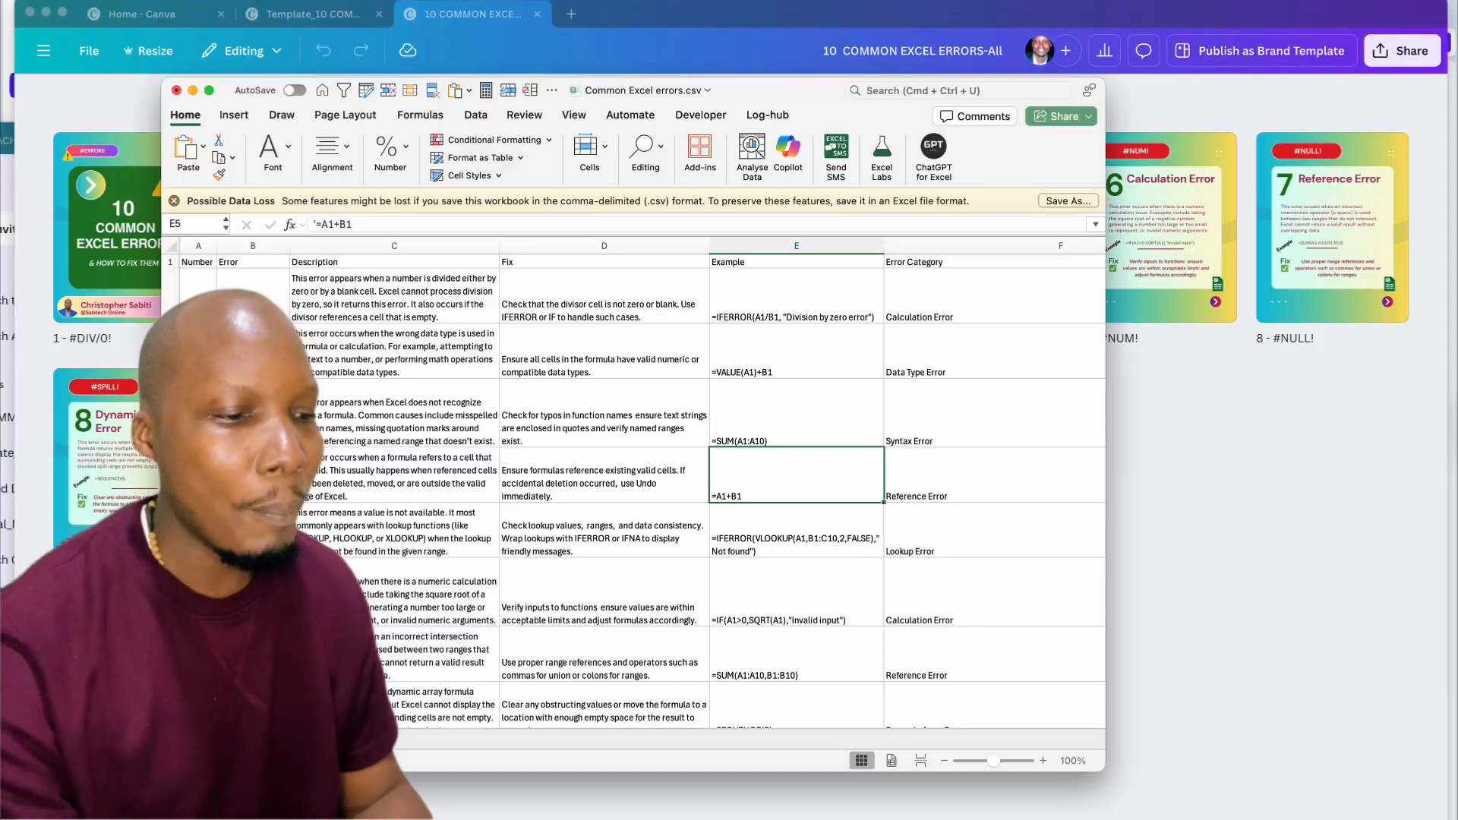
Step: Check the #DIV/0! row's description, fix, example and Calculation Error category, then return to Canva
{"action": "scroll", "coordinate": [658, 457], "scroll_direction": "up", "scroll_amount": 1}
{"action": "scroll", "coordinate": [658, 457], "scroll_direction": "down", "scroll_amount": 1}
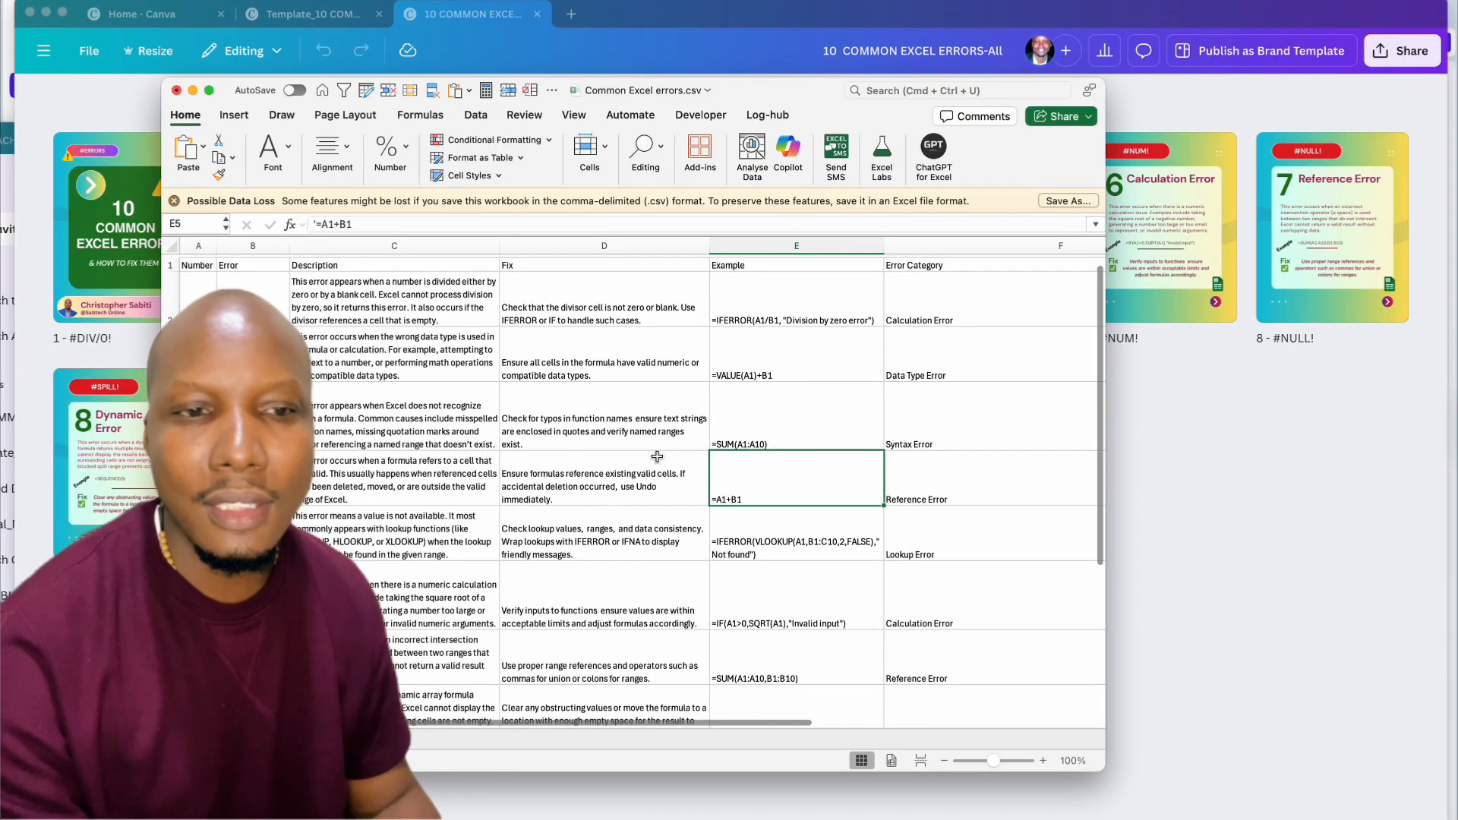
{"action": "left_click", "coordinate": [354, 281]}
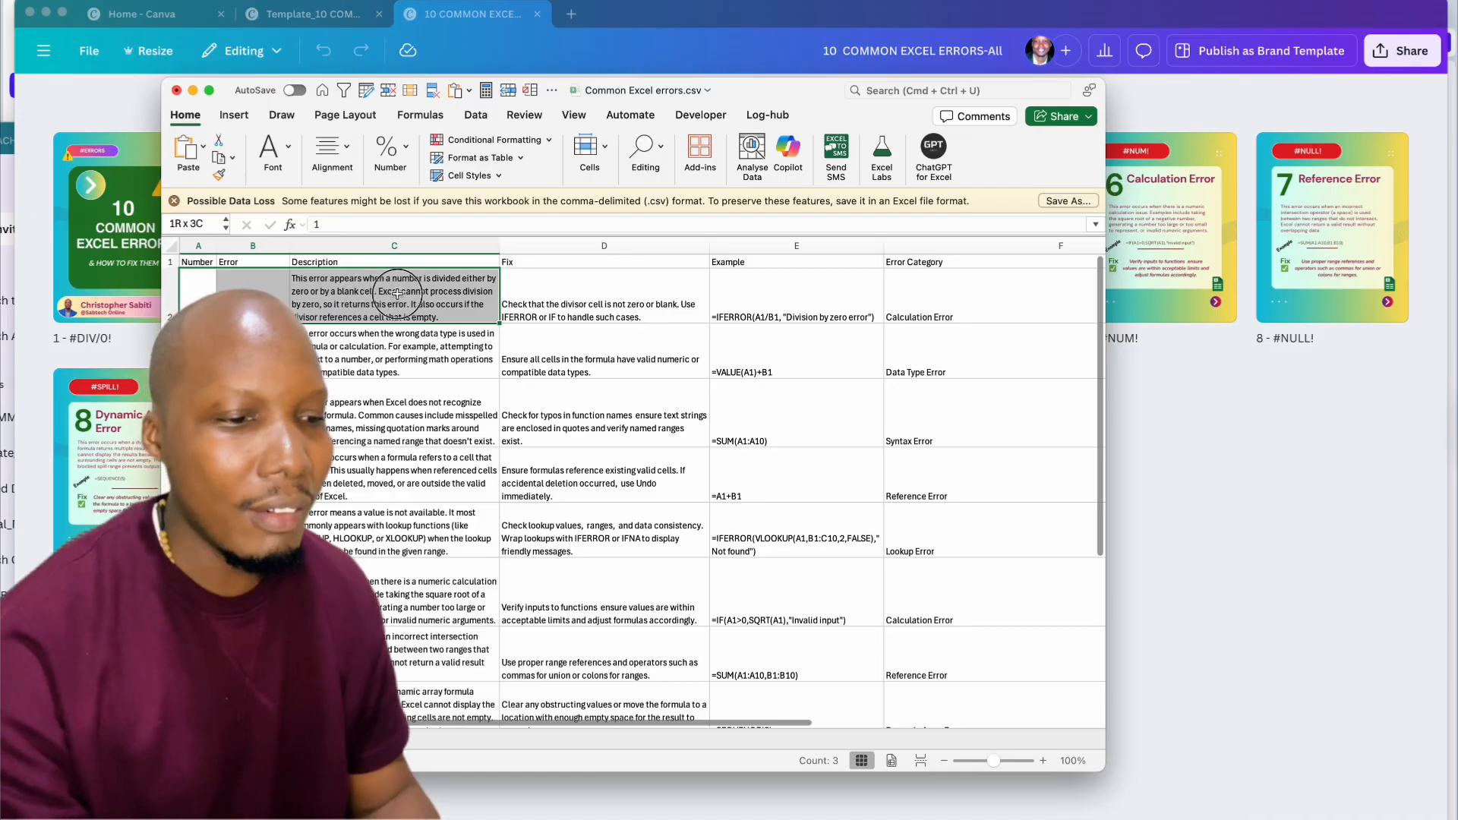
{"action": "left_click", "coordinate": [550, 291]}
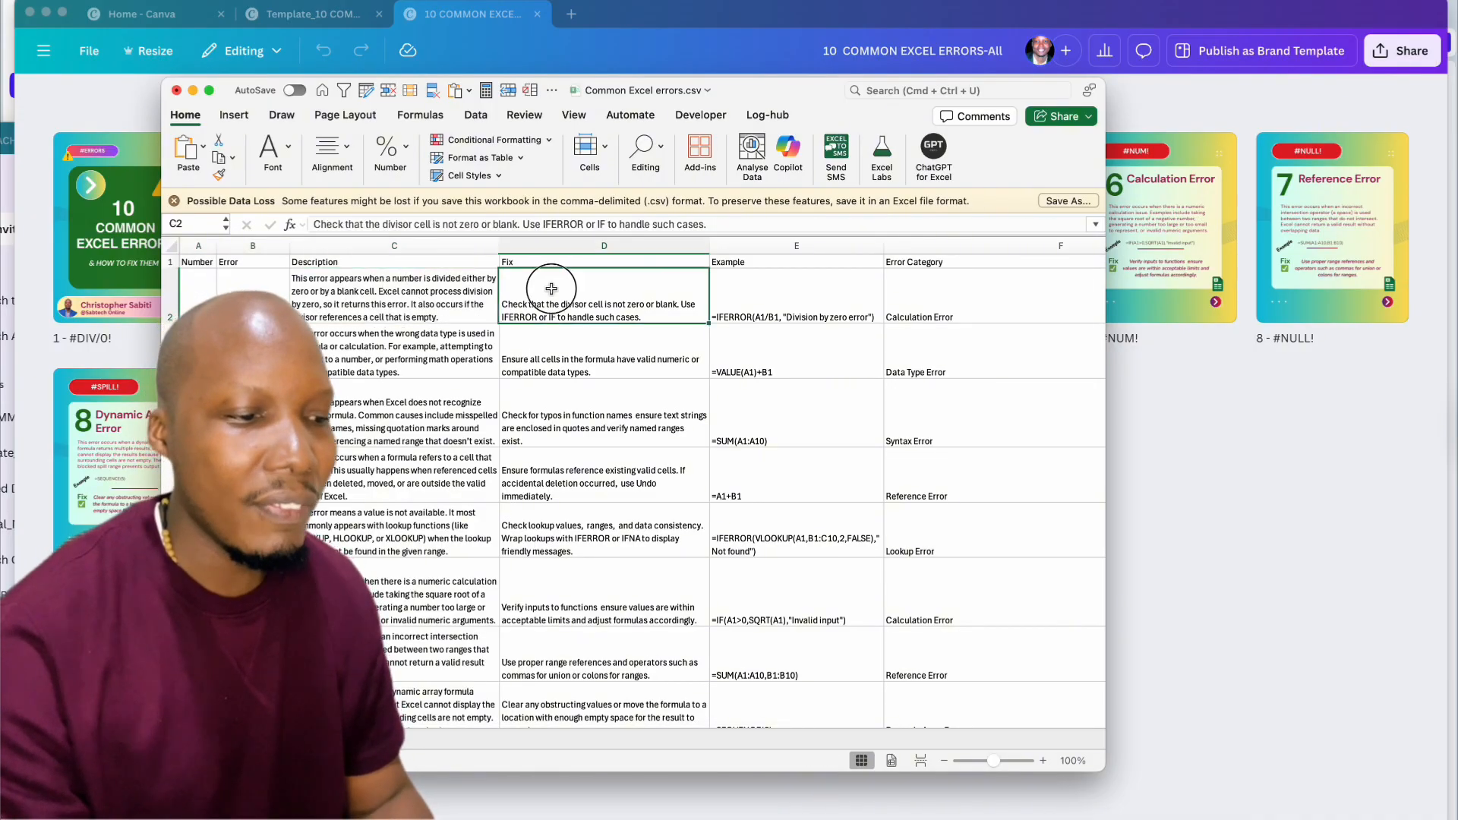
{"action": "left_click", "coordinate": [749, 303]}
{"action": "left_click", "coordinate": [931, 309]}
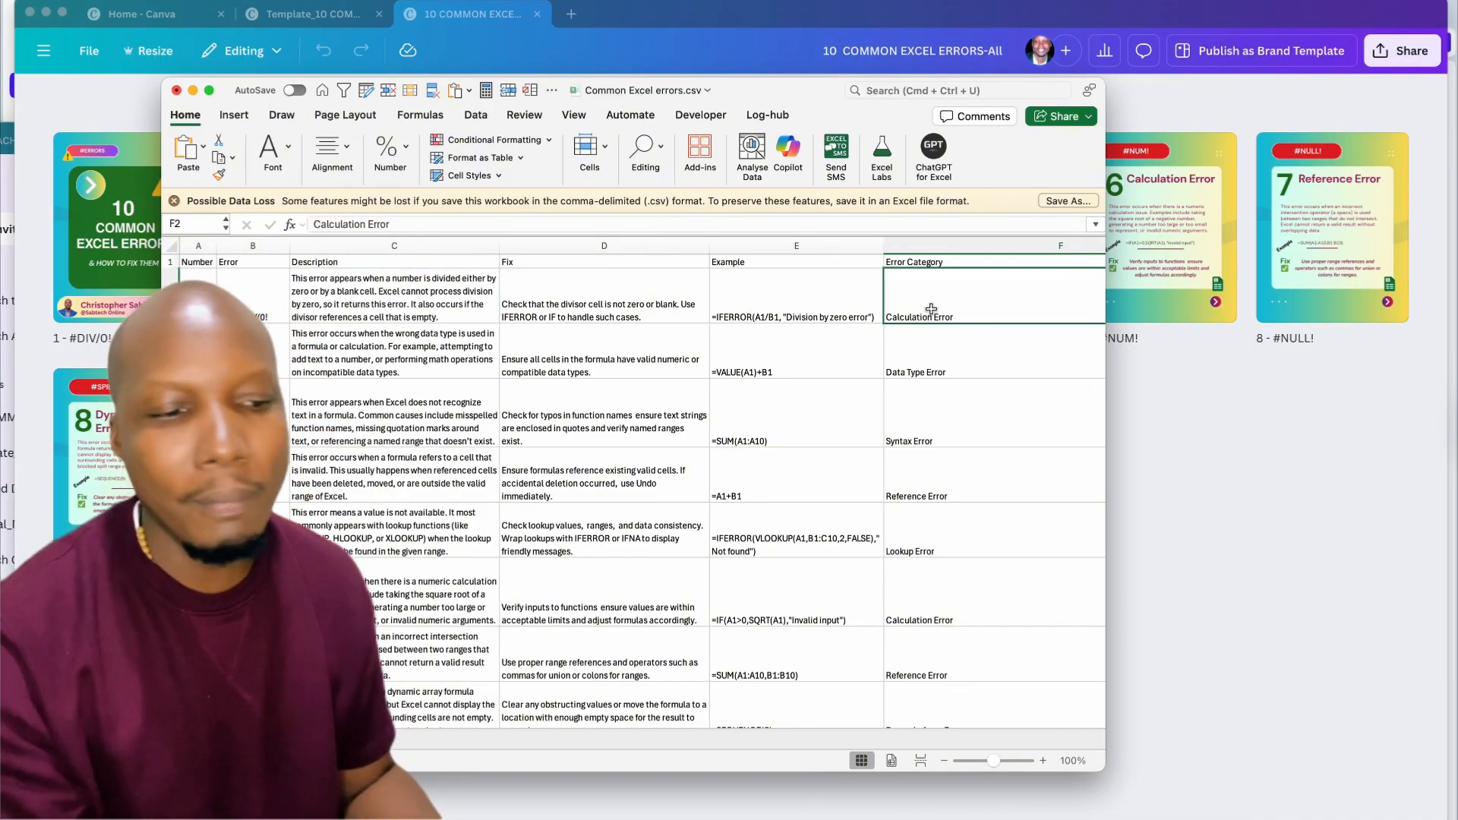
{"action": "left_click_drag", "start_coordinate": [199, 276], "coordinate": [846, 308]}
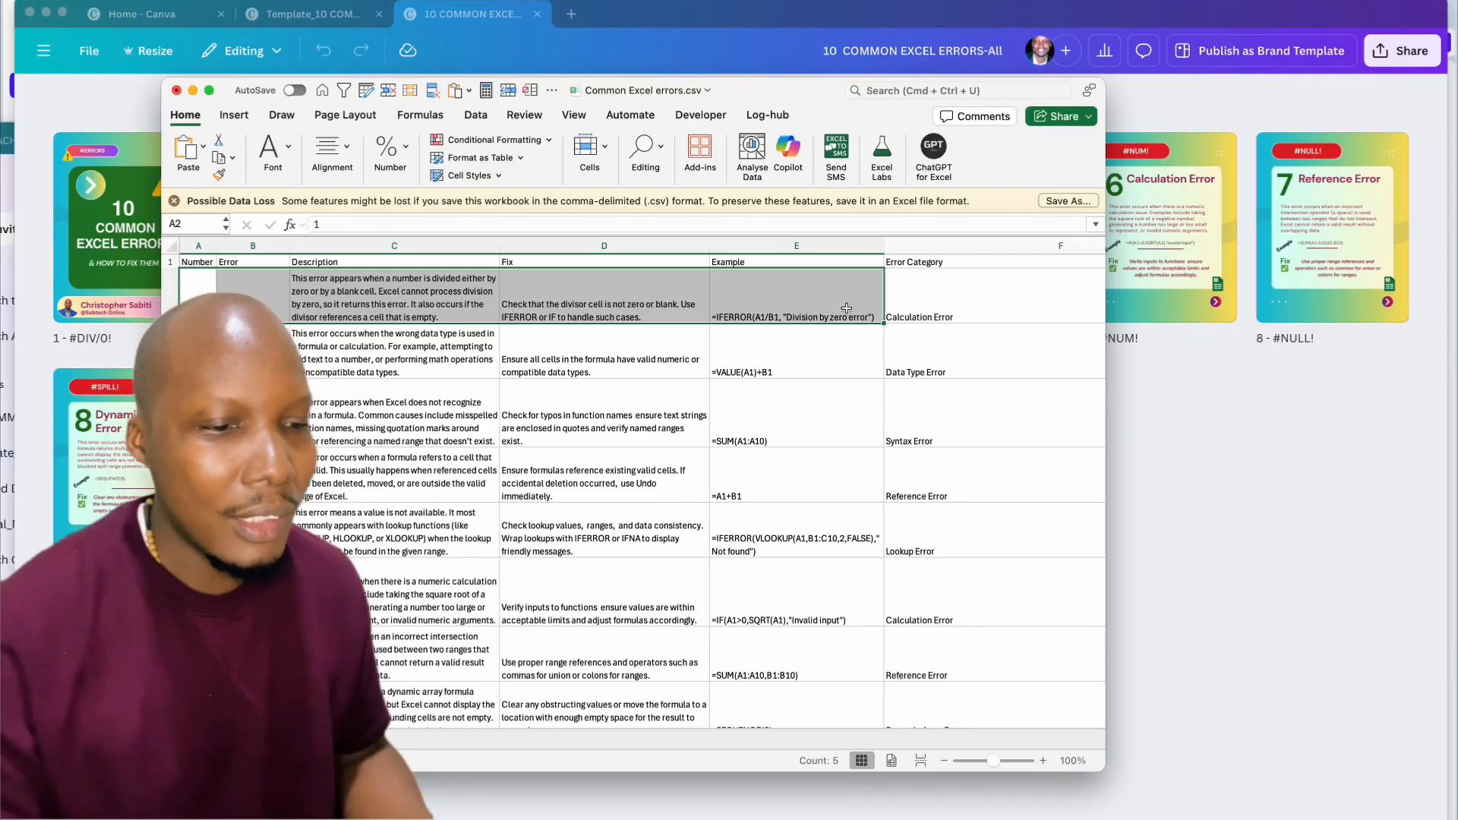
{"action": "key", "text": "super+Tab"}
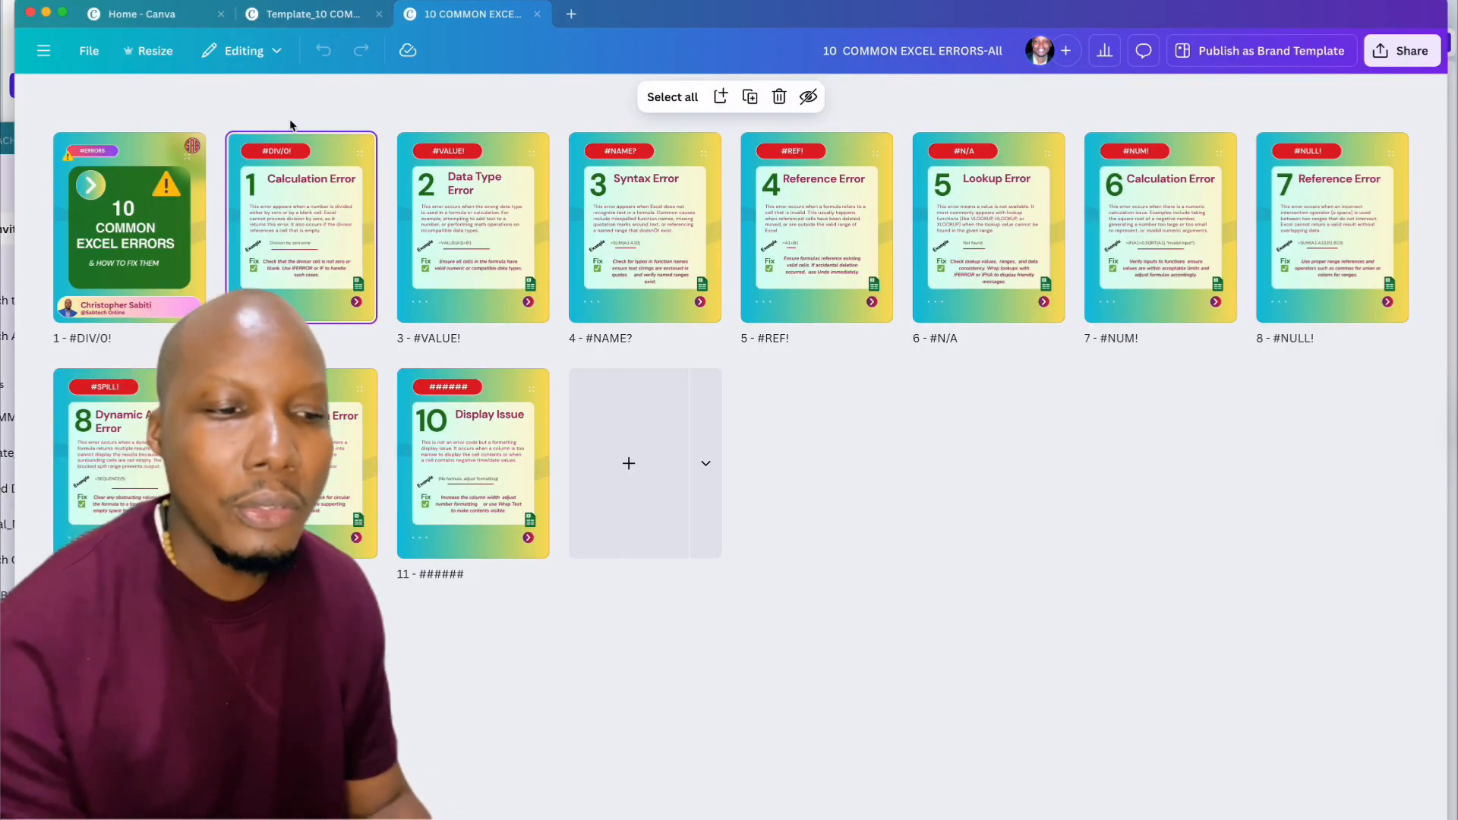
Step: Compare the template's #DIV/0! Calculation Error page with the generated pages, then switch to Excel
{"action": "left_click", "coordinate": [284, 17]}
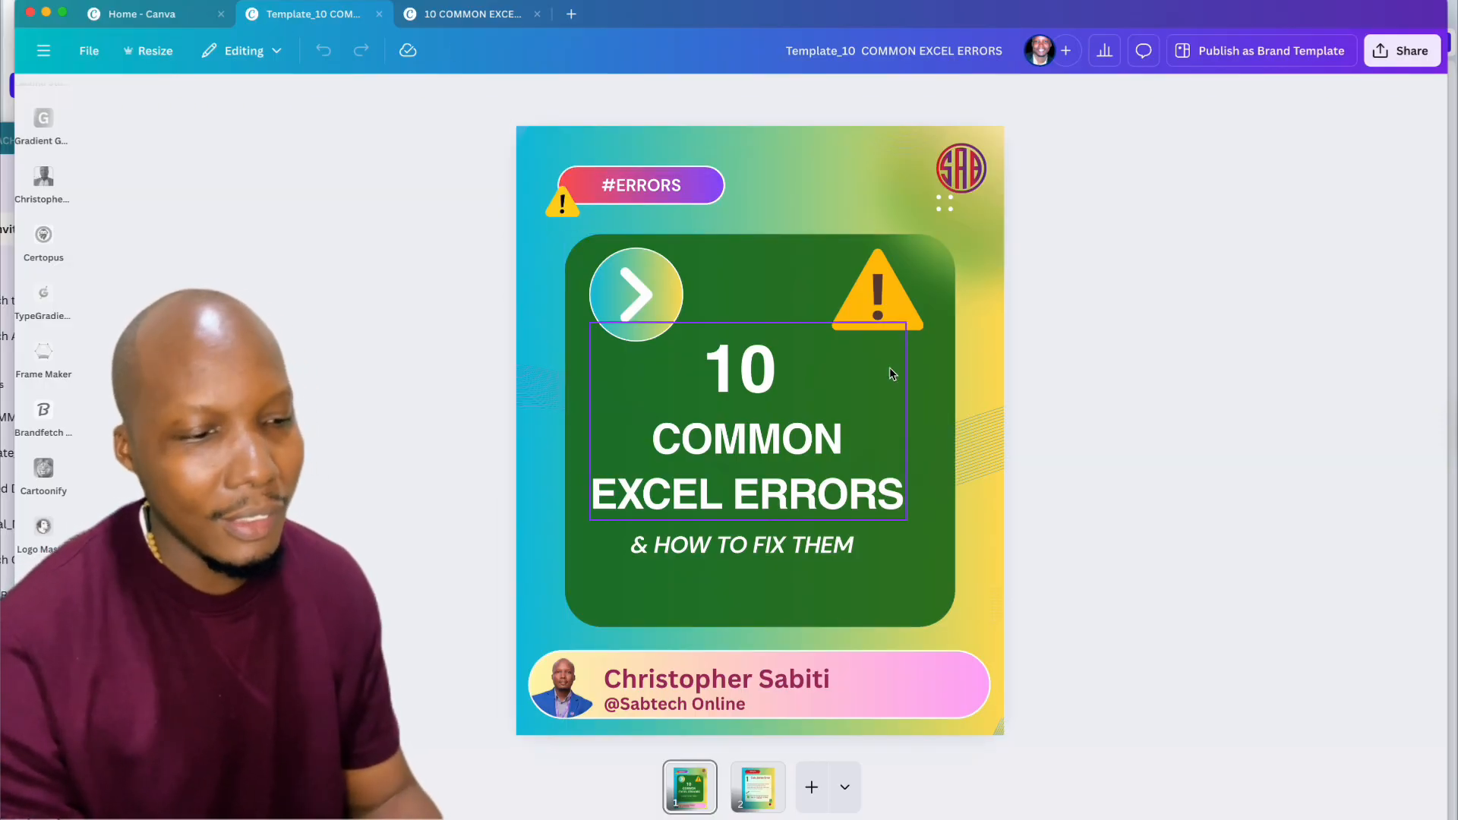
{"action": "left_click", "coordinate": [760, 788]}
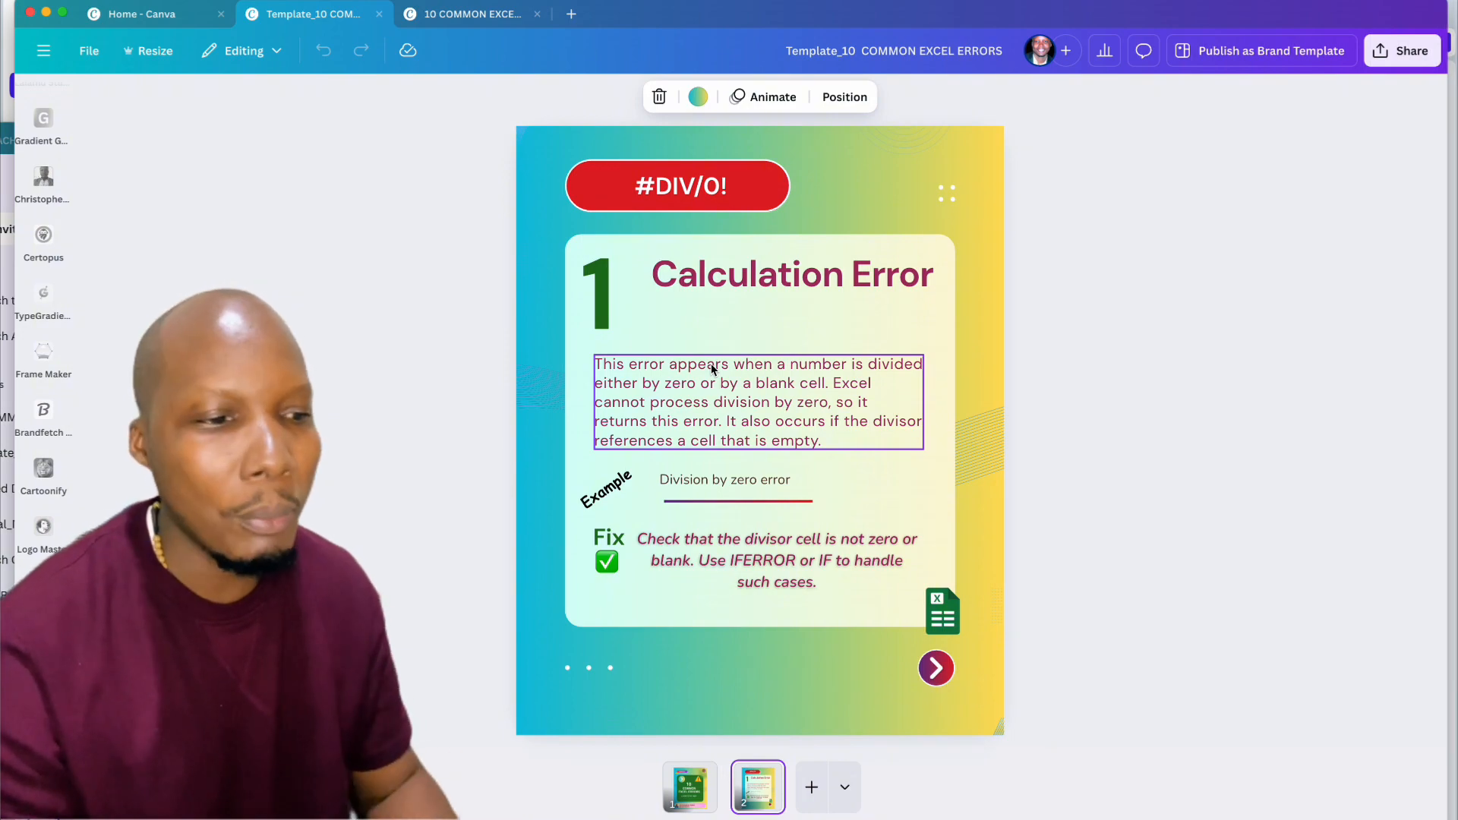
{"action": "left_click", "coordinate": [489, 19]}
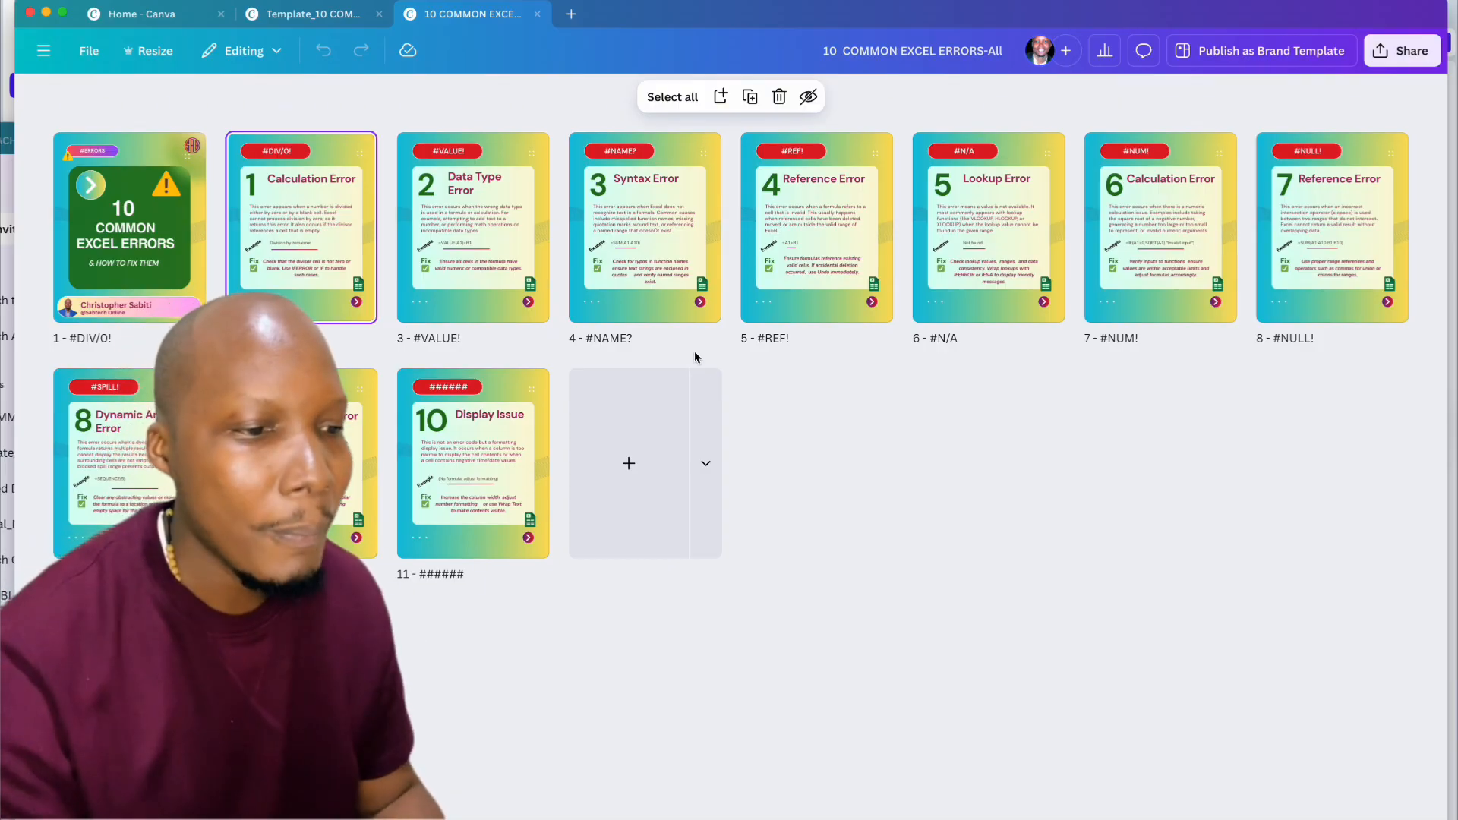
{"action": "left_click", "coordinate": [329, 9]}
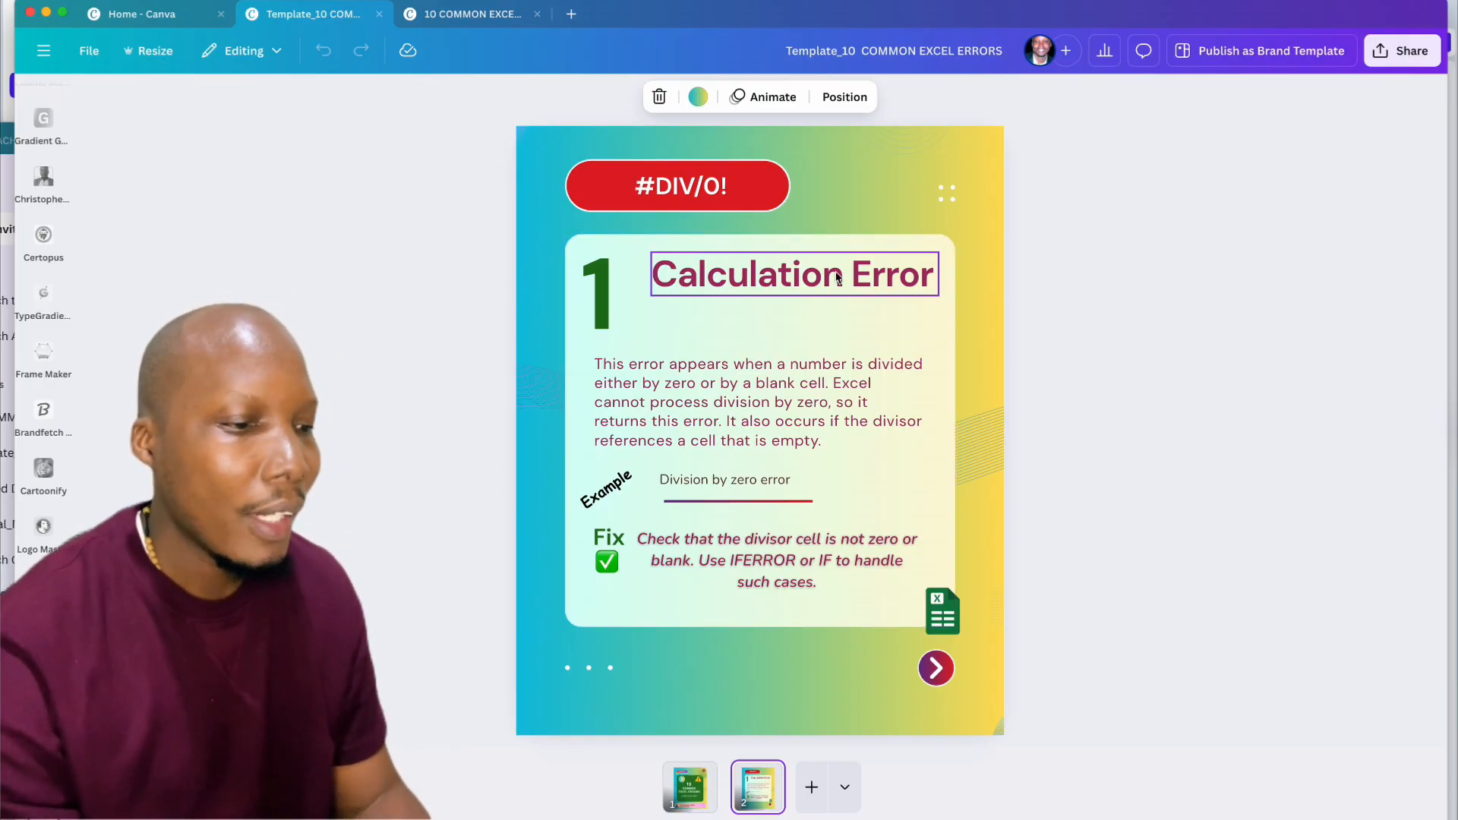
{"action": "left_click", "coordinate": [672, 199]}
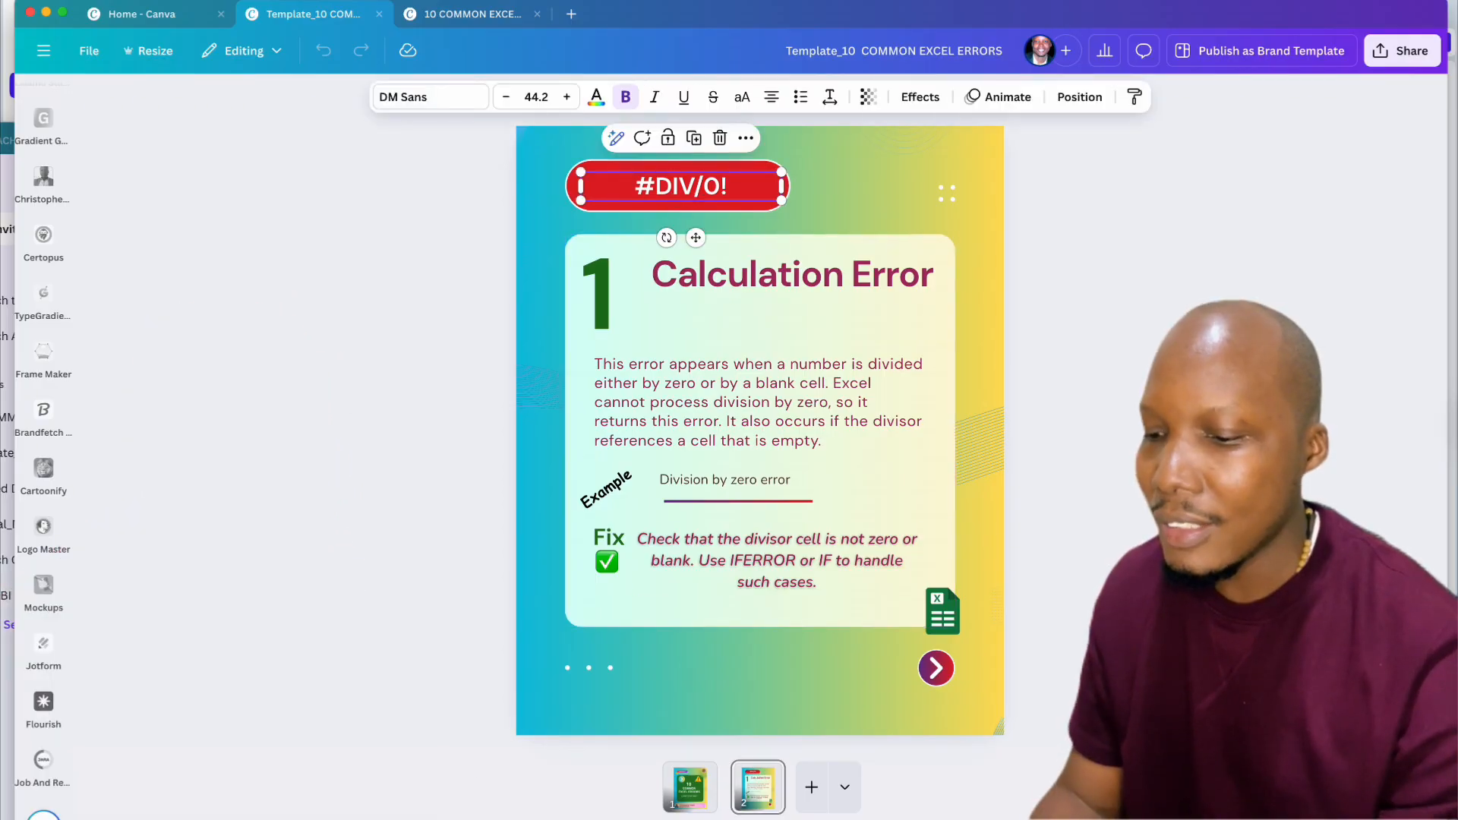
{"action": "key", "text": "super+Tab"}
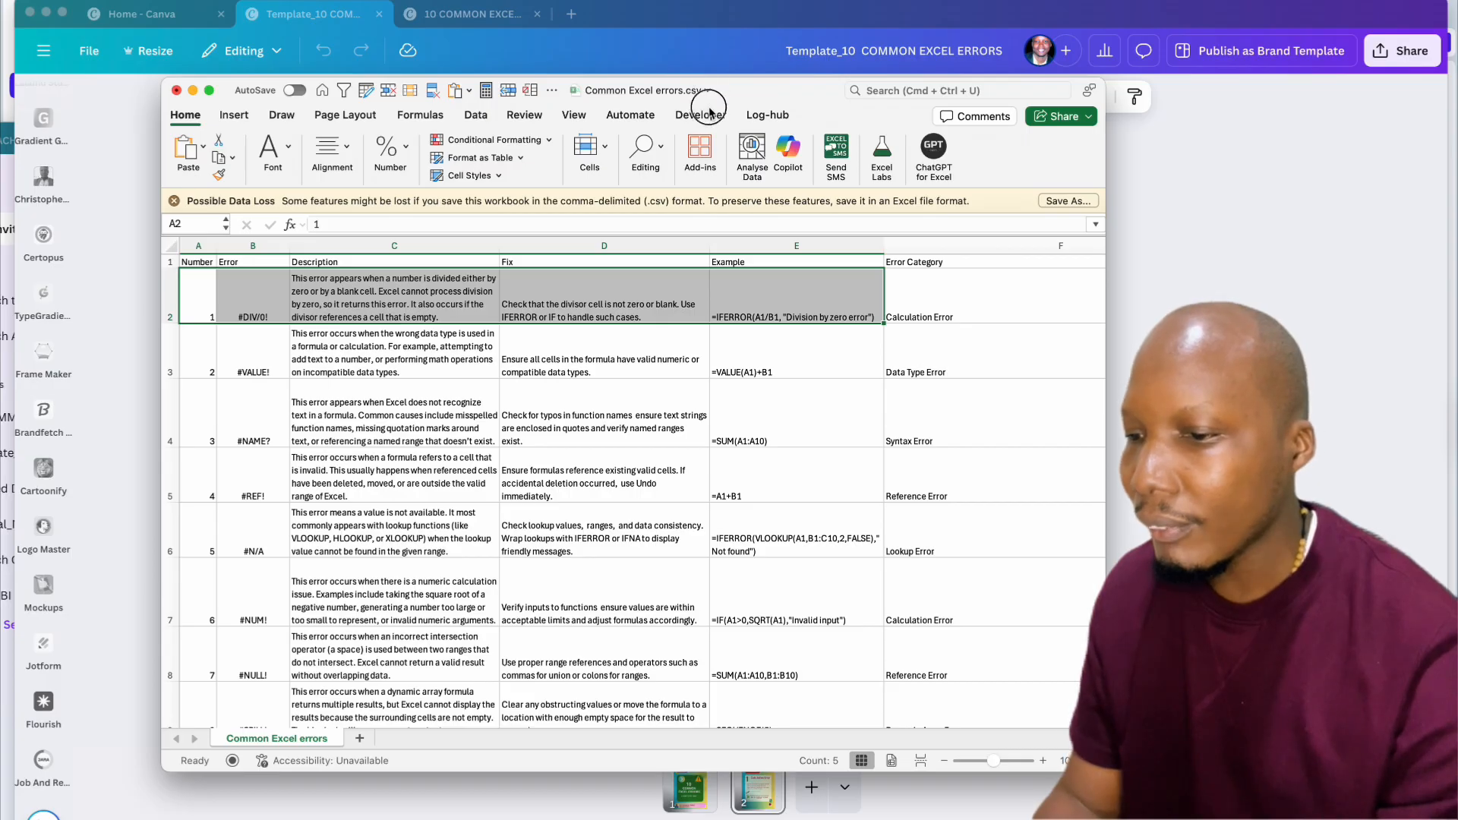
Step: Place the narrowed spreadsheet beside the #DIV/0! card and check the Number, B2 and description cells
{"action": "left_click_drag", "start_coordinate": [710, 94], "coordinate": [762, 288]}
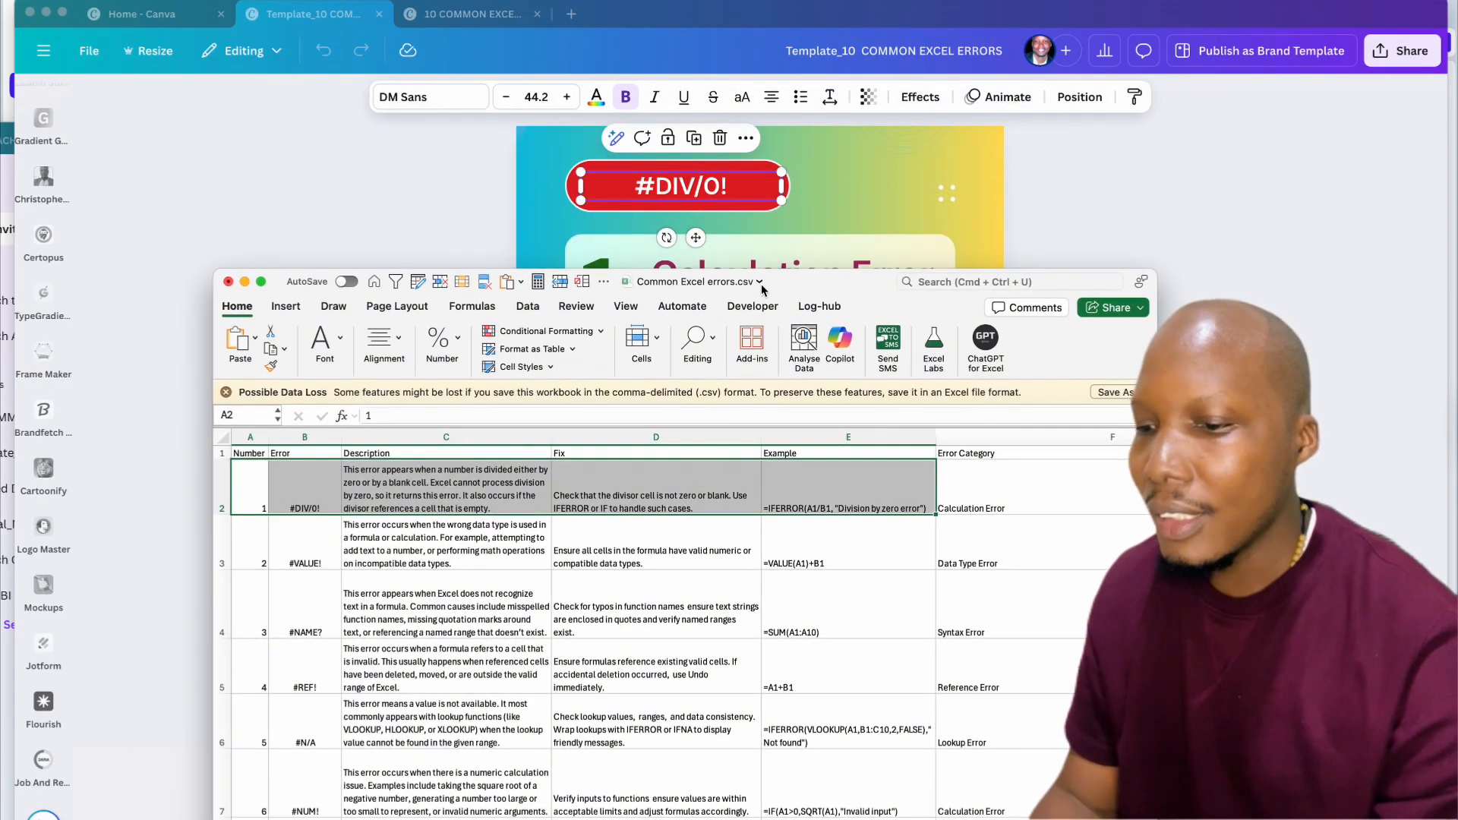
{"action": "left_click", "coordinate": [251, 454]}
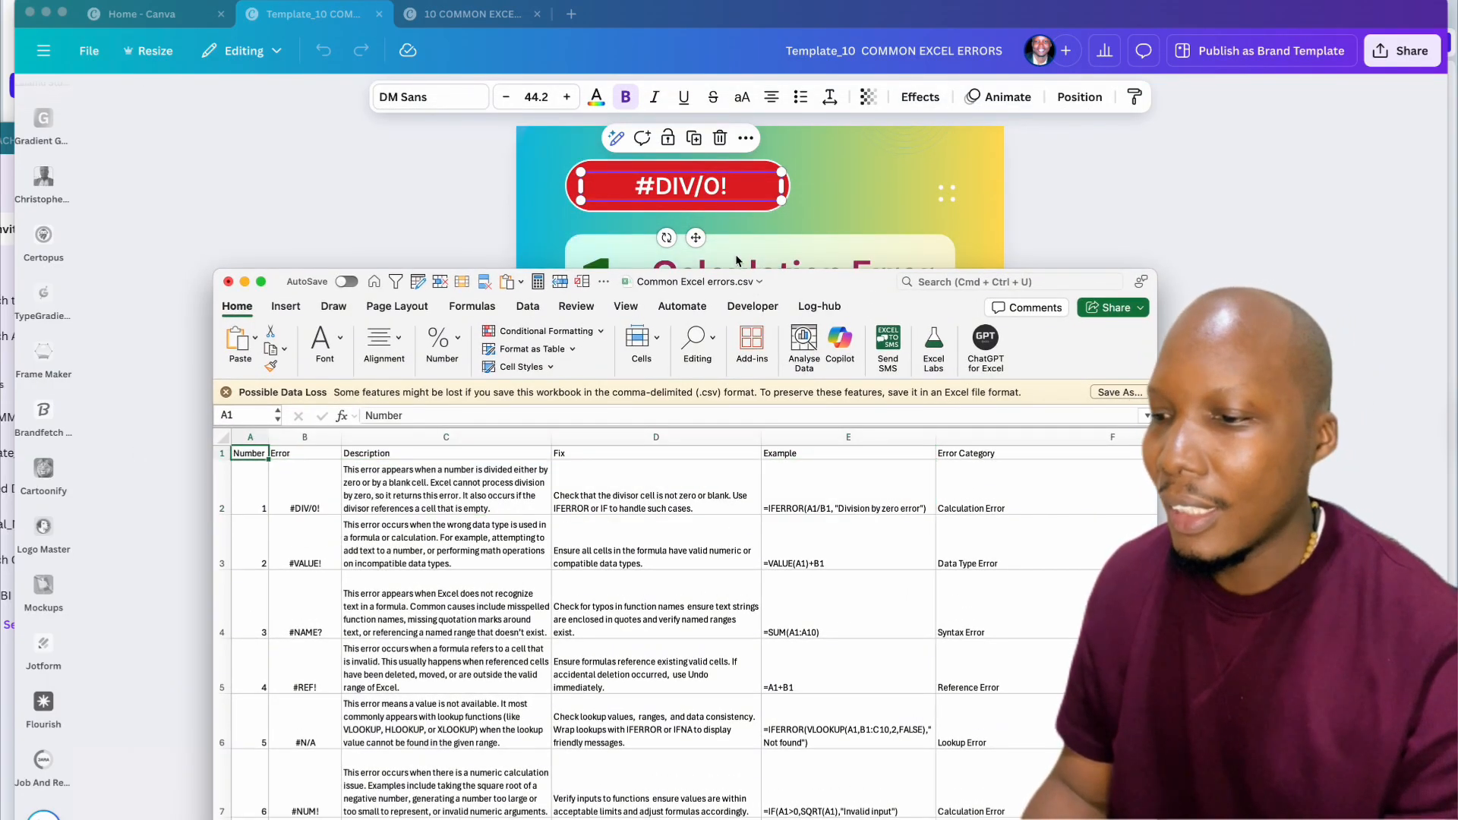
{"action": "left_click", "coordinate": [296, 464]}
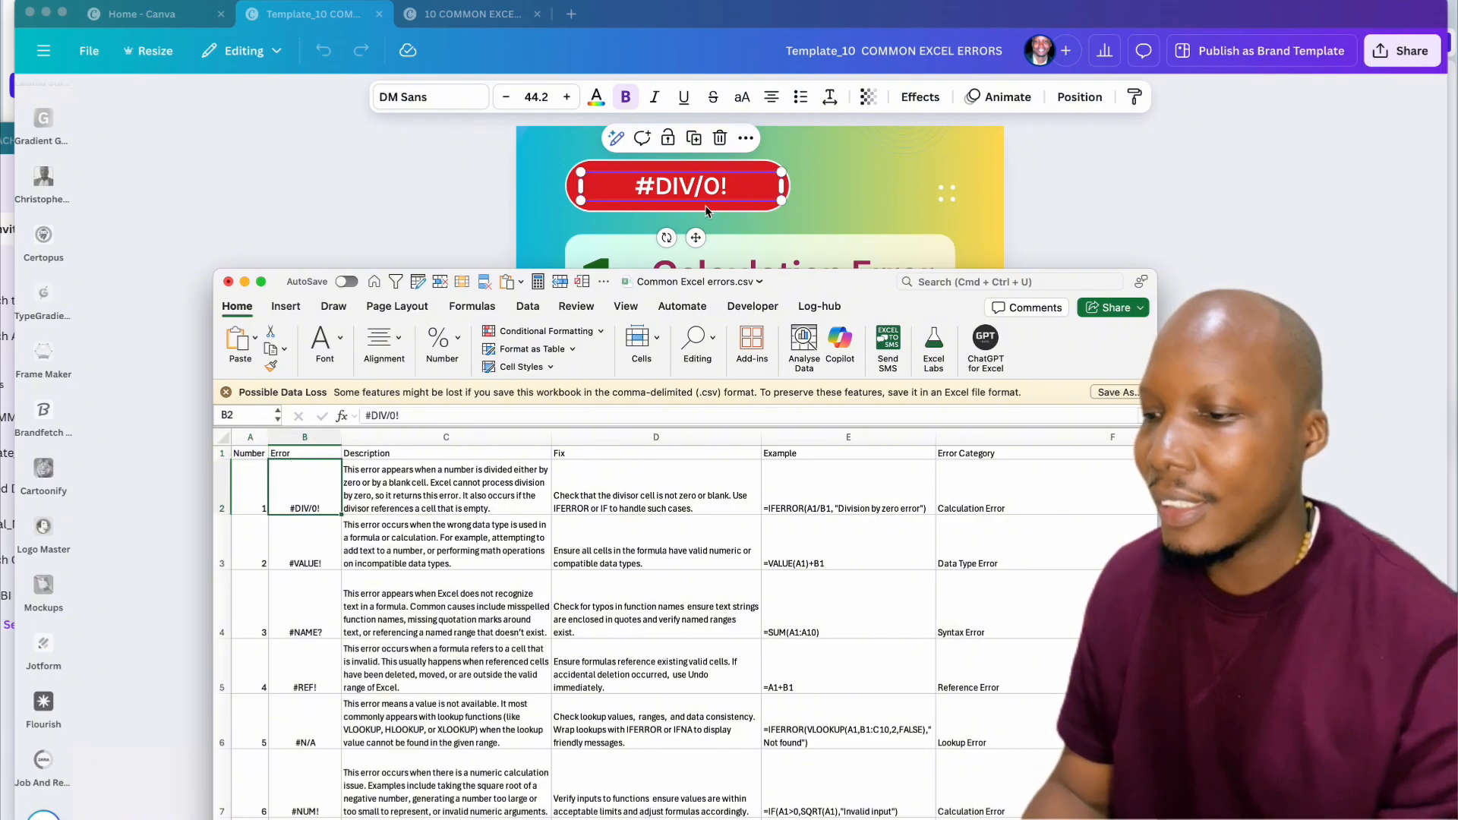
{"action": "left_click_drag", "start_coordinate": [841, 292], "coordinate": [1099, 196]}
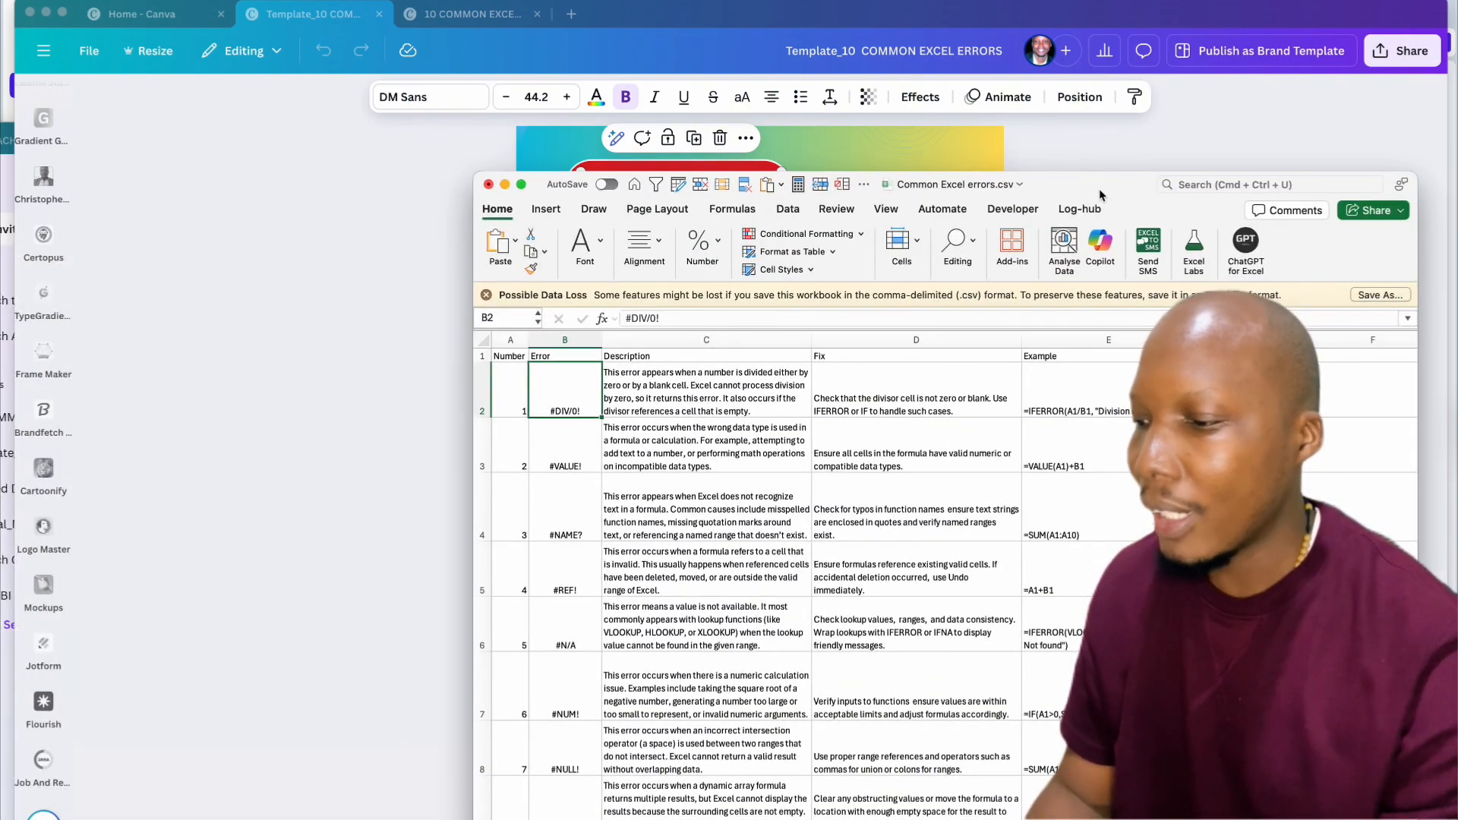
{"action": "left_click_drag", "start_coordinate": [1417, 270], "coordinate": [1169, 251]}
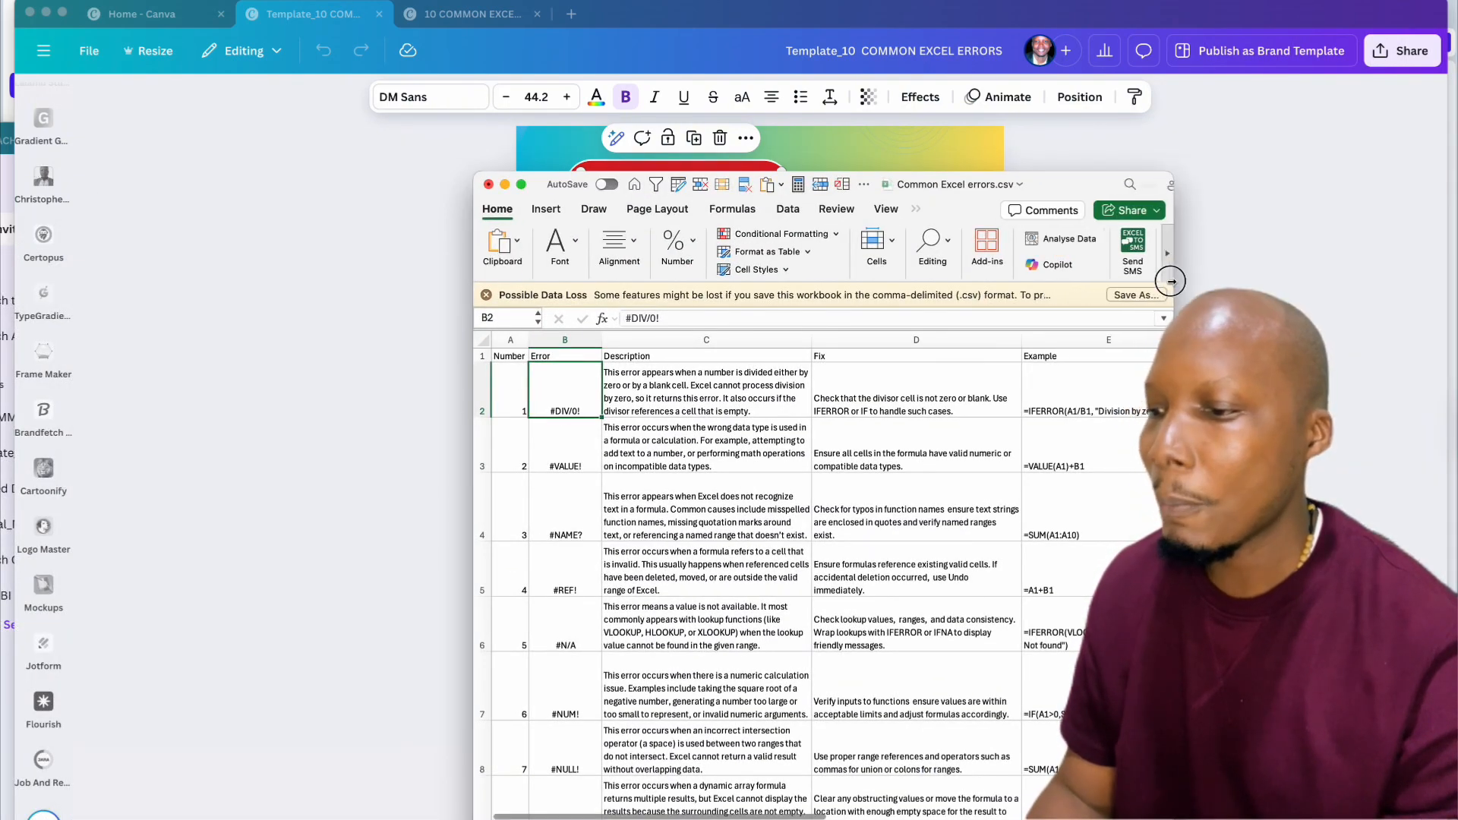
{"action": "left_click_drag", "start_coordinate": [1066, 193], "coordinate": [646, 359]}
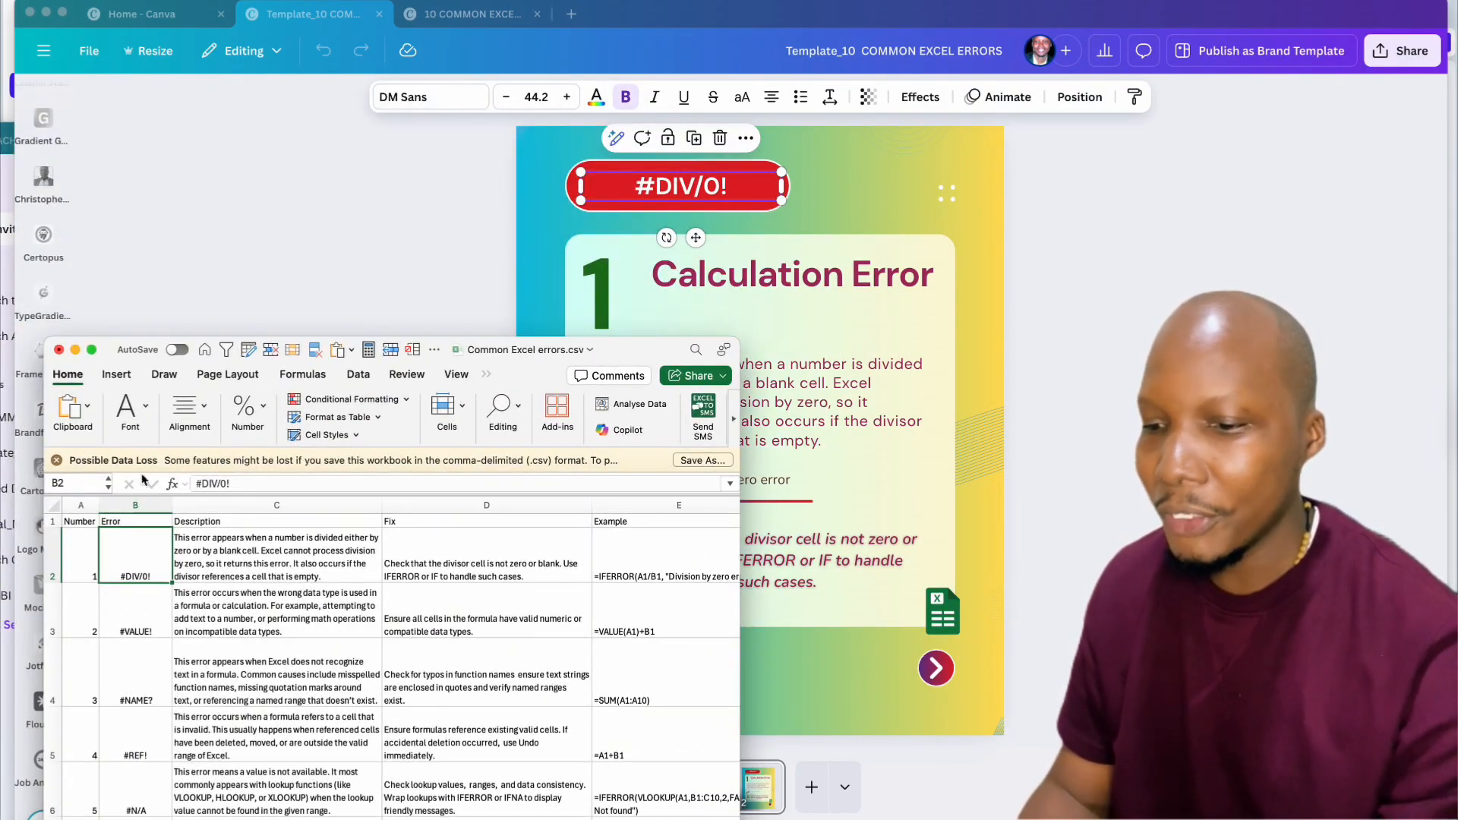
{"action": "left_click", "coordinate": [223, 552]}
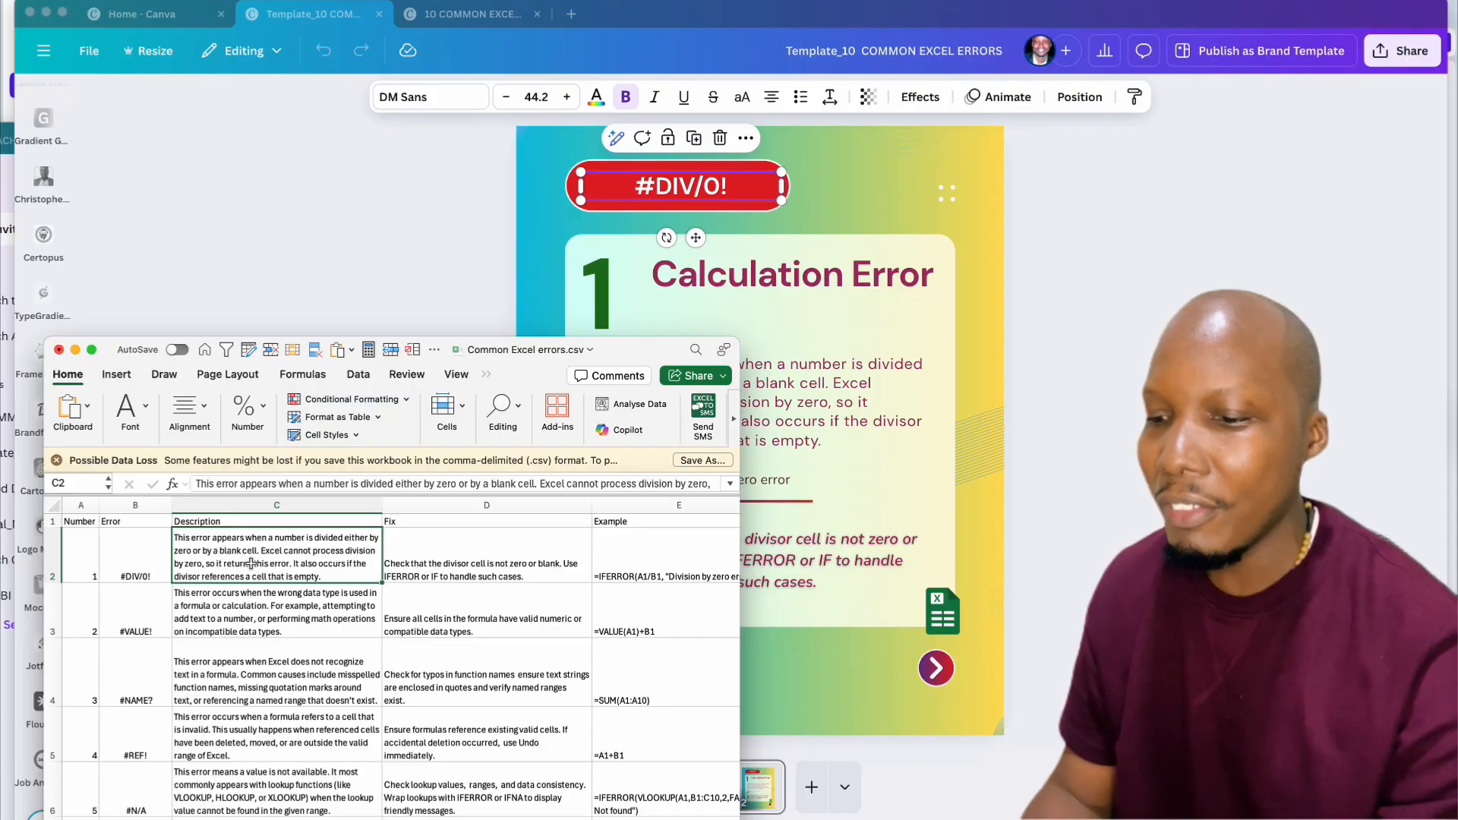
{"action": "scroll", "coordinate": [250, 564], "scroll_direction": "up", "scroll_amount": 5}
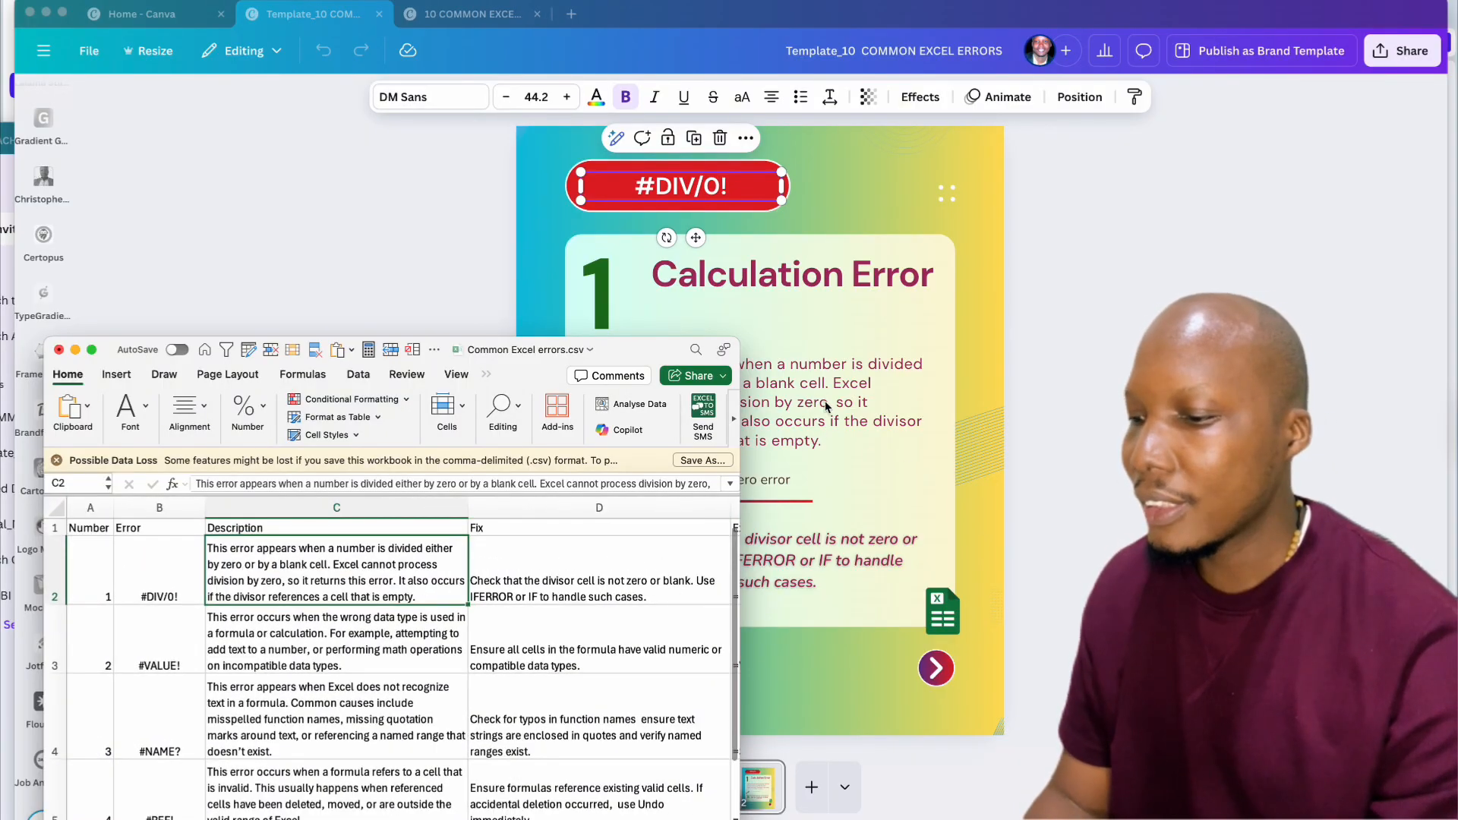
{"action": "left_click", "coordinate": [1007, 408]}
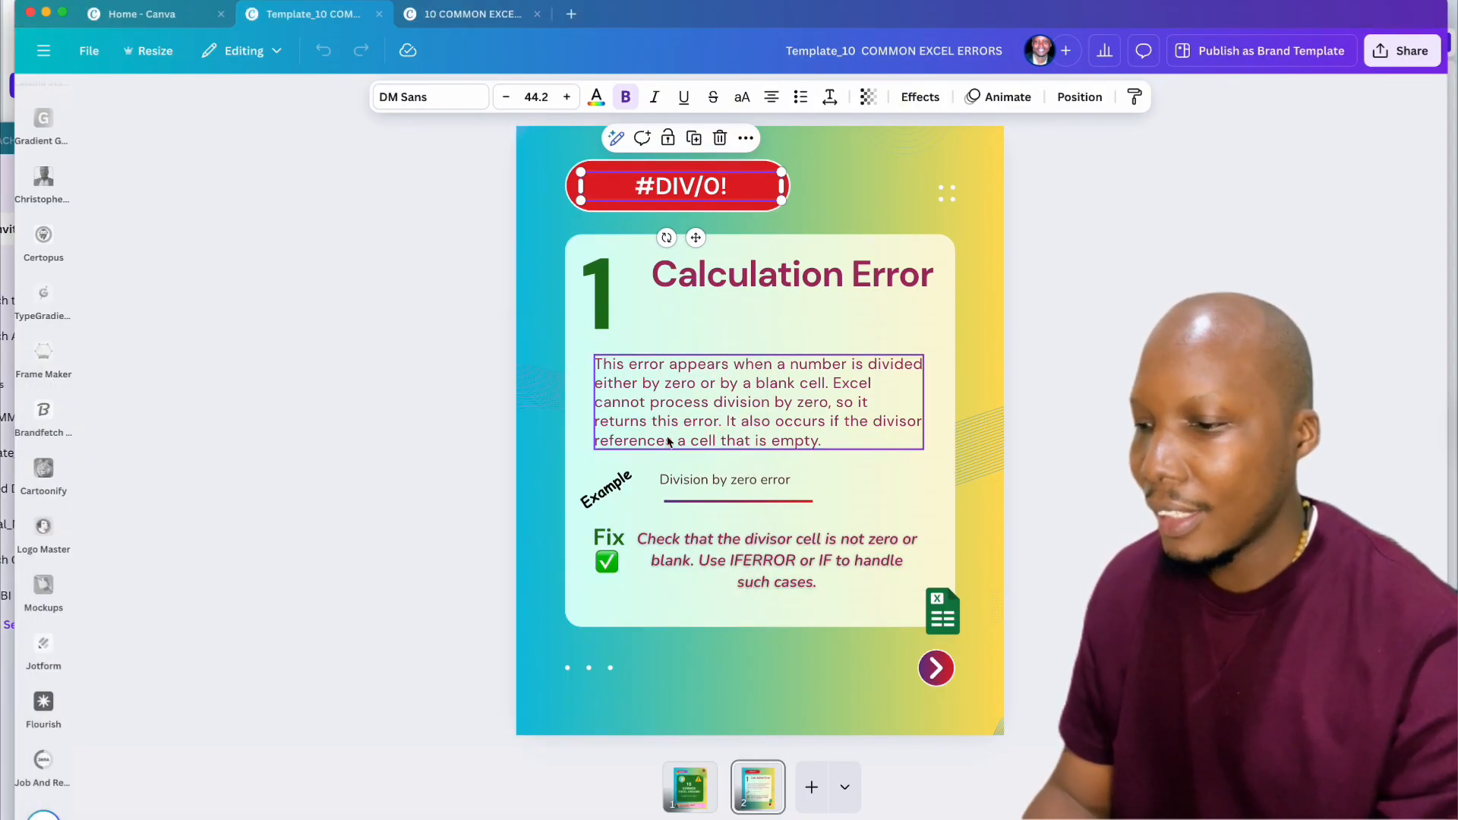
Step: Check the first error's category and IFERROR example columns, then bring the Canva card forward
{"action": "key", "text": "super+Tab"}
{"action": "scroll", "coordinate": [602, 592], "scroll_direction": "right", "scroll_amount": 5}
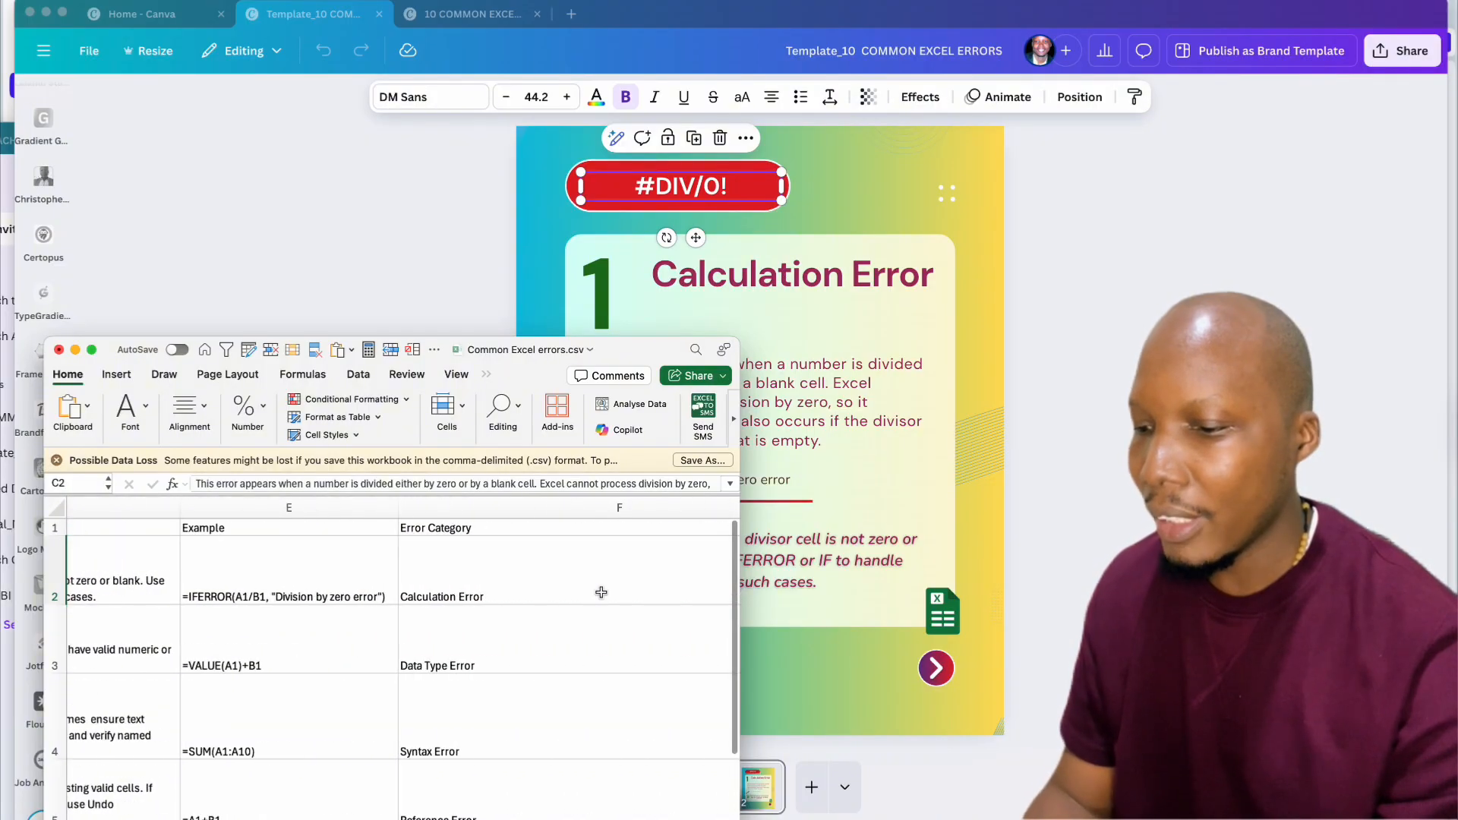
{"action": "left_click", "coordinate": [486, 587]}
{"action": "left_click", "coordinate": [258, 592]}
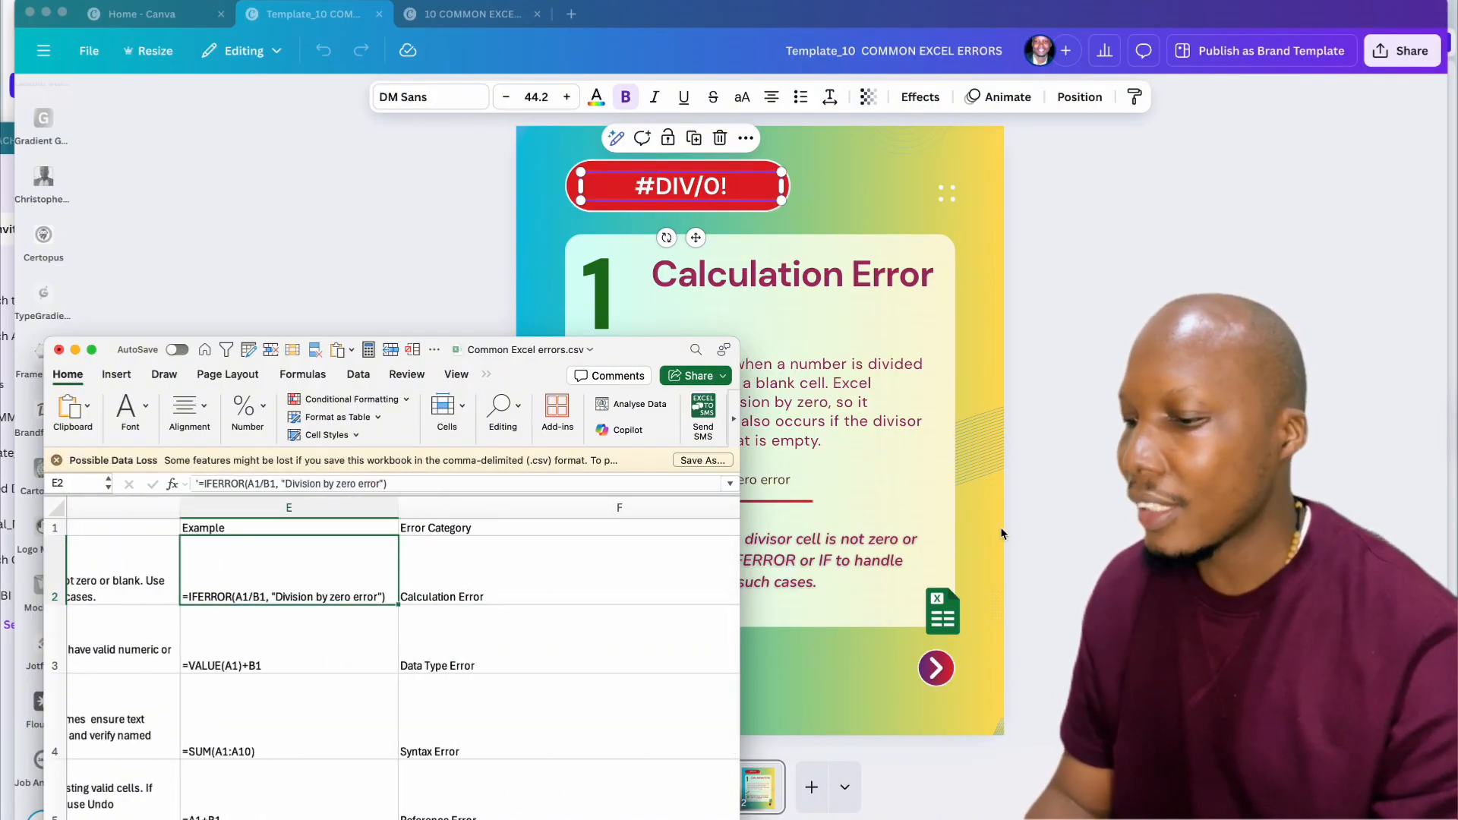
{"action": "left_click", "coordinate": [1001, 534]}
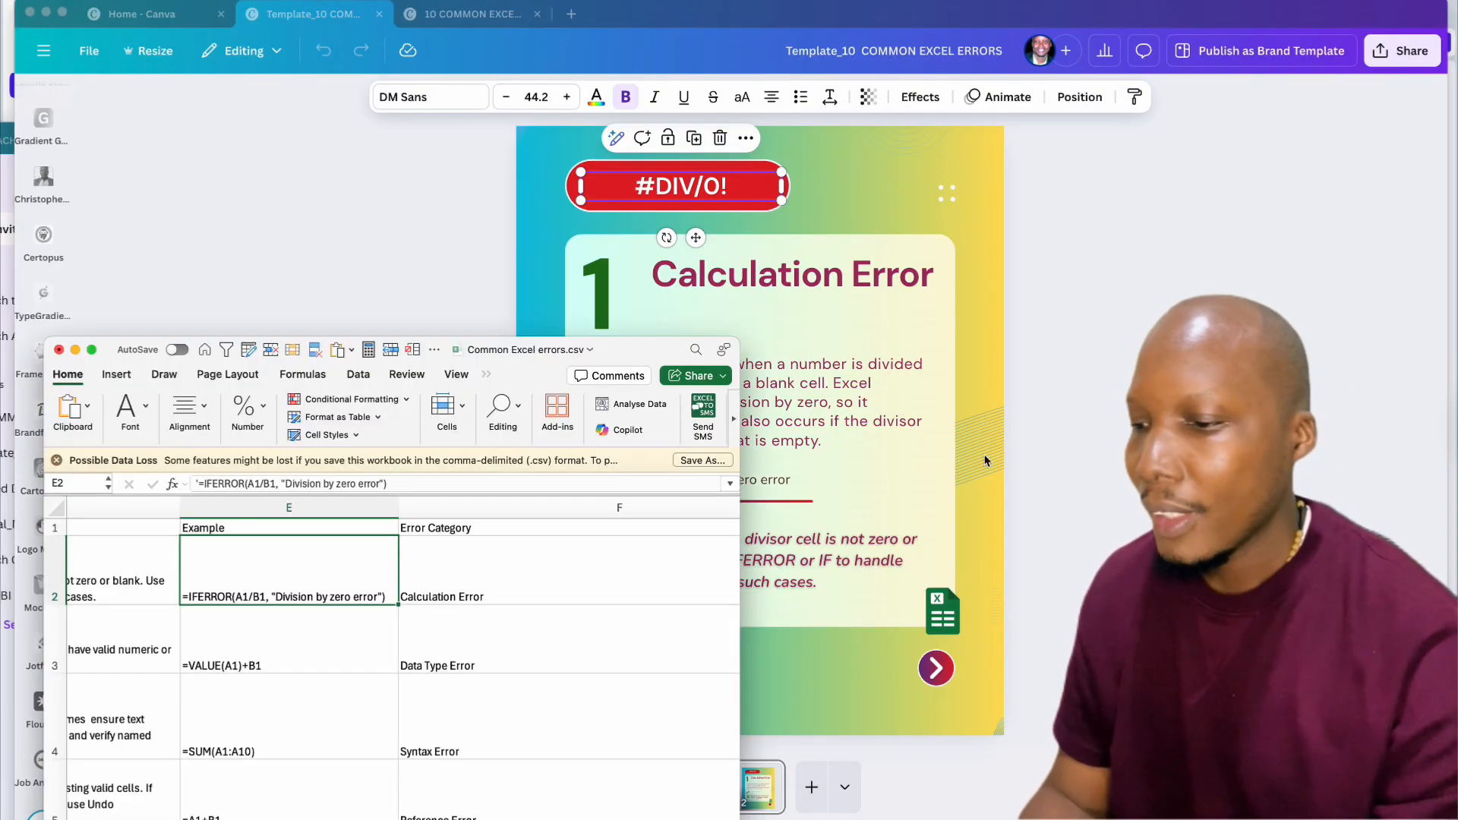
{"action": "left_click", "coordinate": [987, 457]}
{"action": "left_click", "coordinate": [418, 313]}
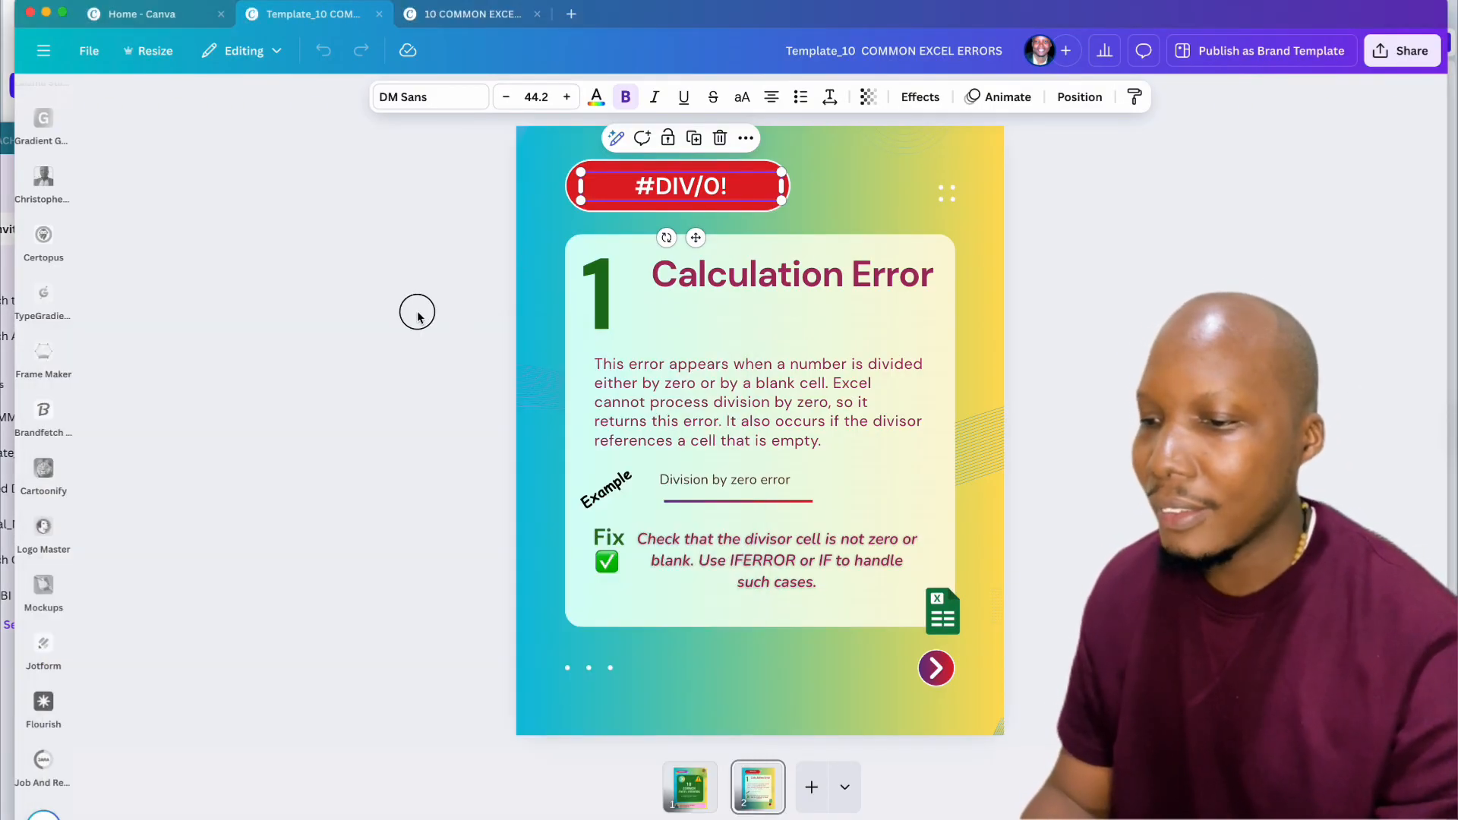
Step: Select the #DIV/0! label and launch Bulk create from Apps under More from Canva
{"action": "left_click", "coordinate": [690, 192]}
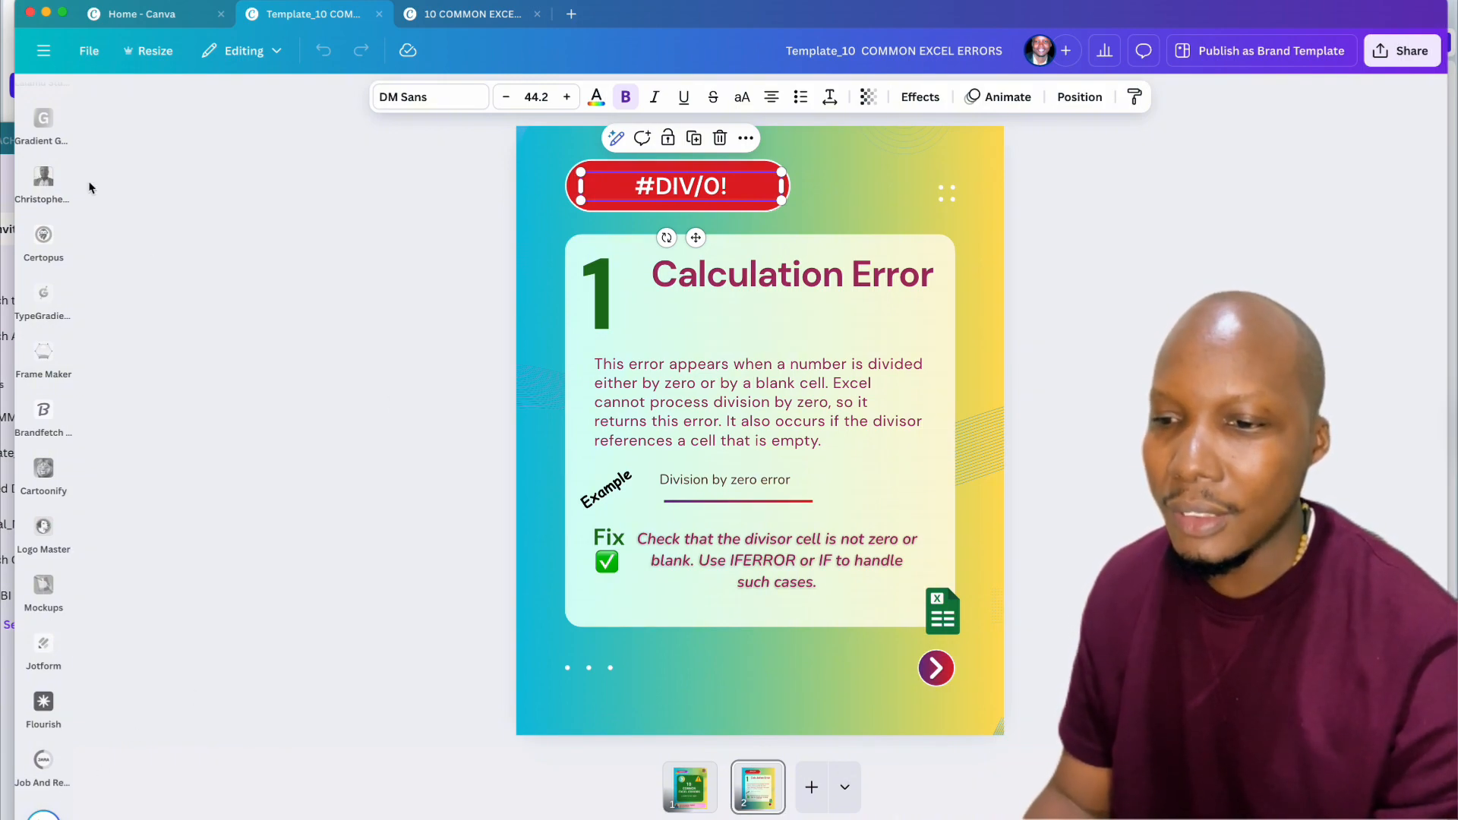
{"action": "scroll", "coordinate": [61, 186], "scroll_direction": "up", "scroll_amount": 12}
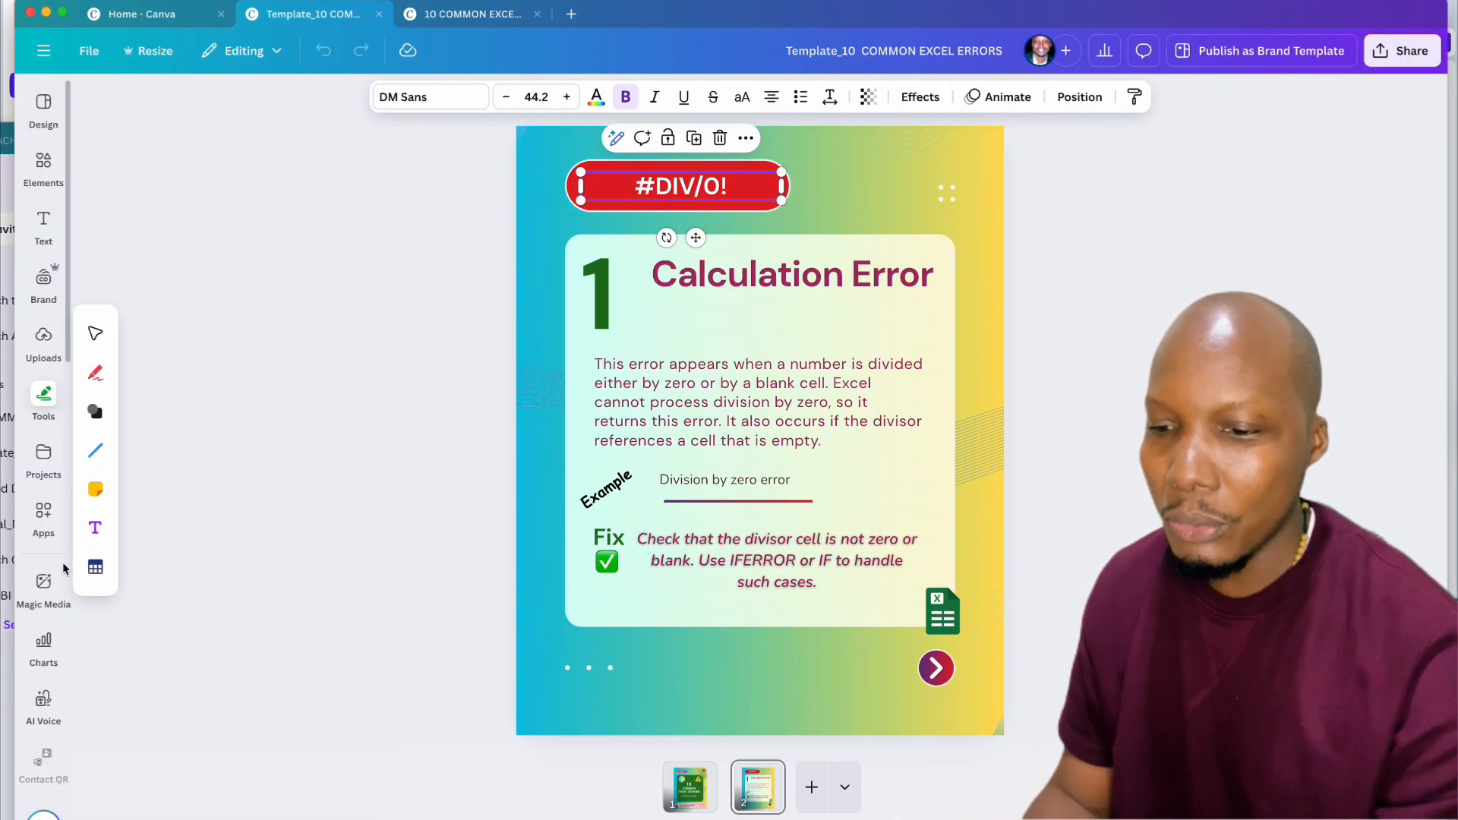
{"action": "left_click", "coordinate": [44, 518]}
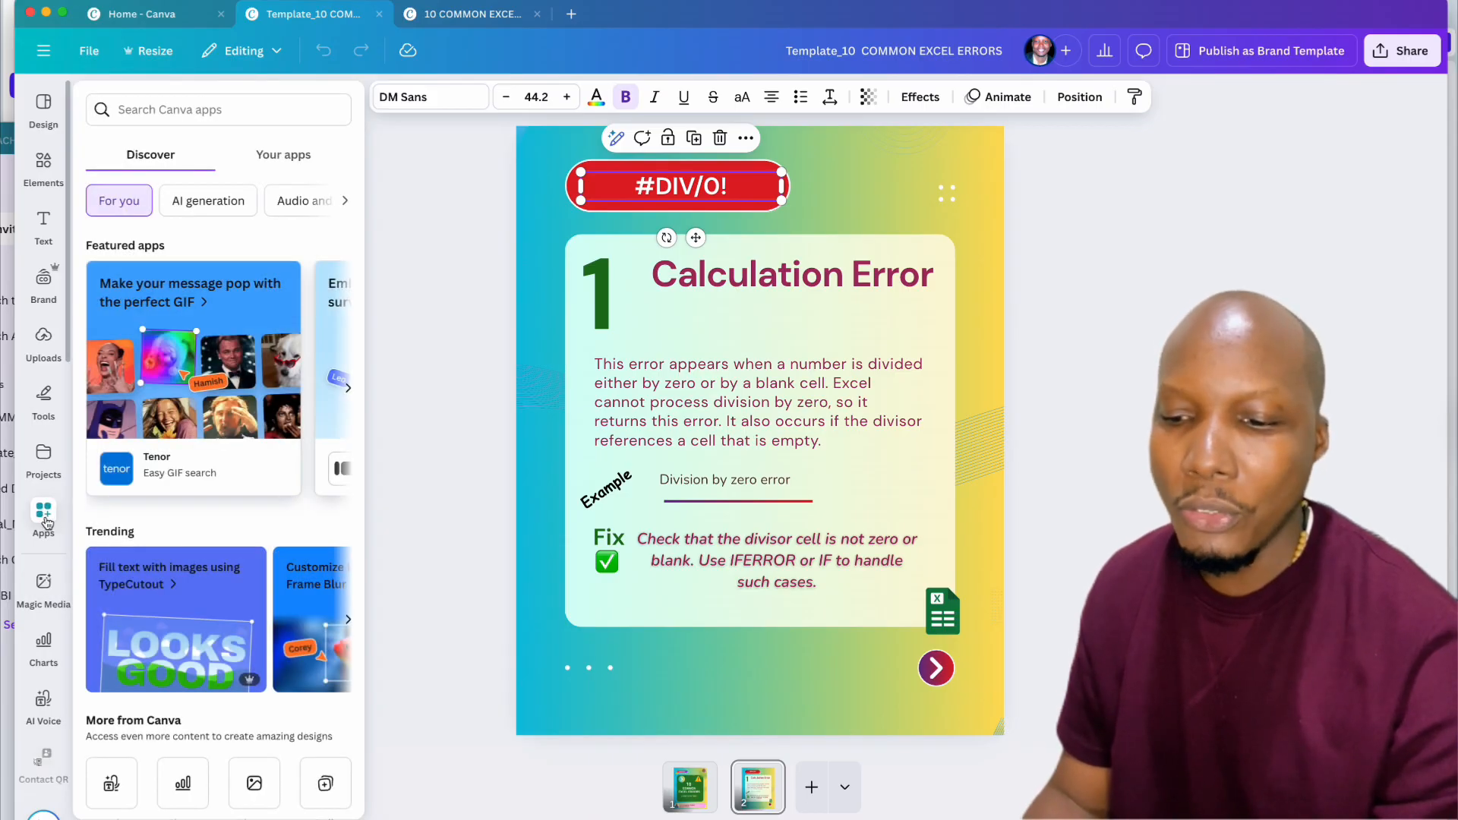
{"action": "scroll", "coordinate": [220, 494], "scroll_direction": "down", "scroll_amount": 4}
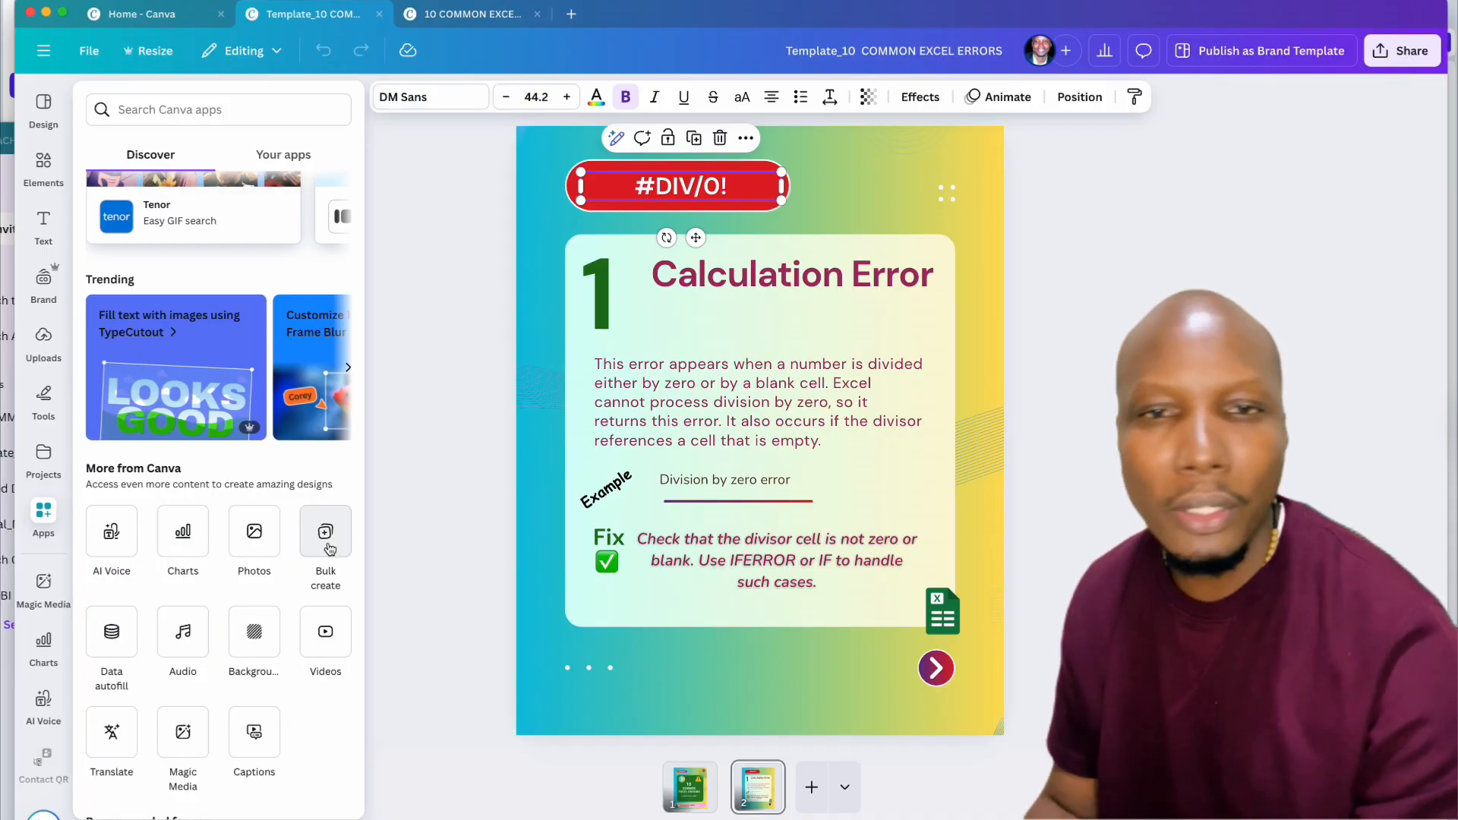
{"action": "left_click", "coordinate": [325, 533]}
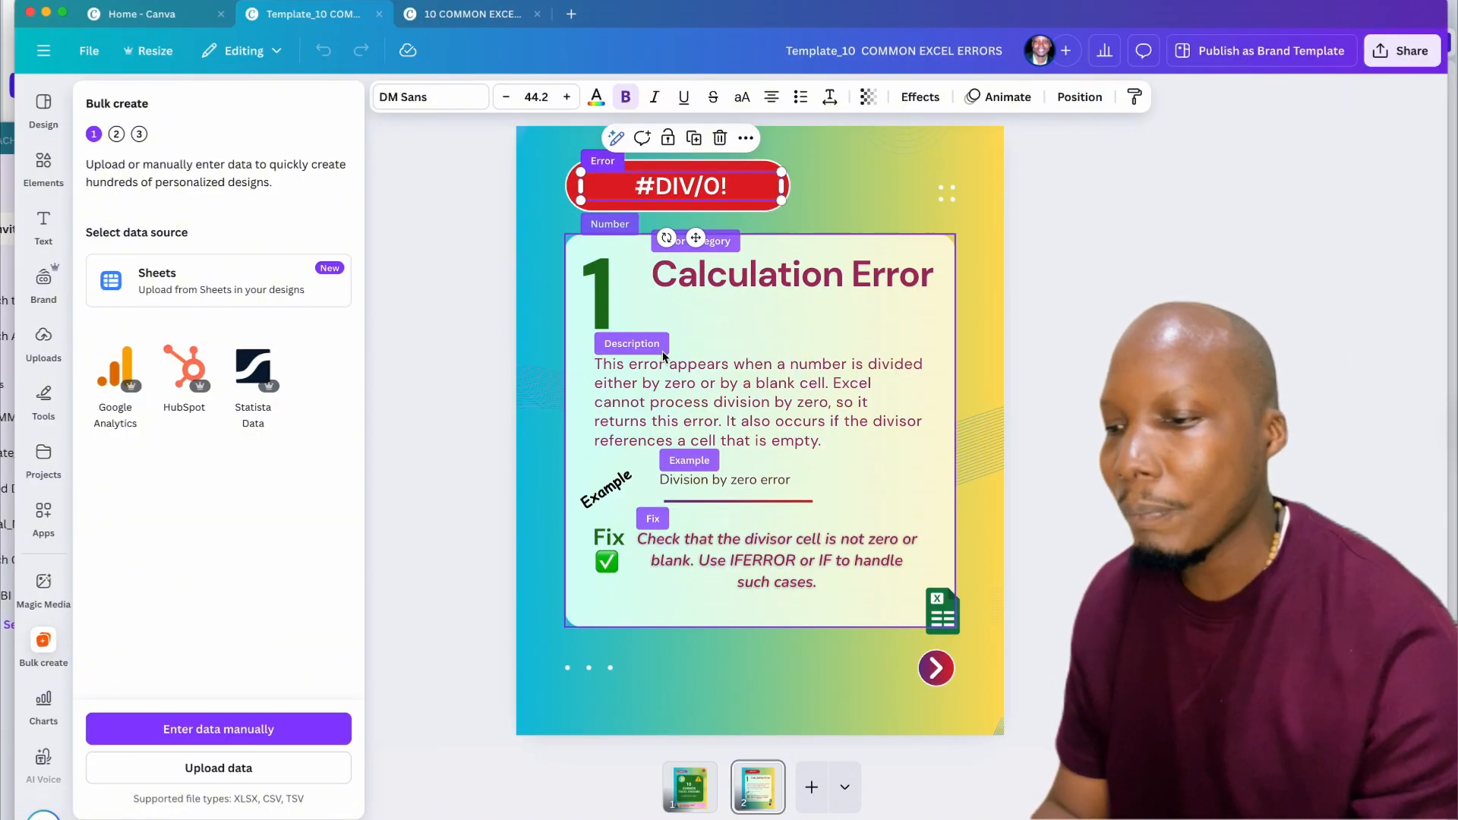
Step: Upload Common Excel errors.csv from Downloads as the Bulk create data source
{"action": "left_click", "coordinate": [222, 768]}
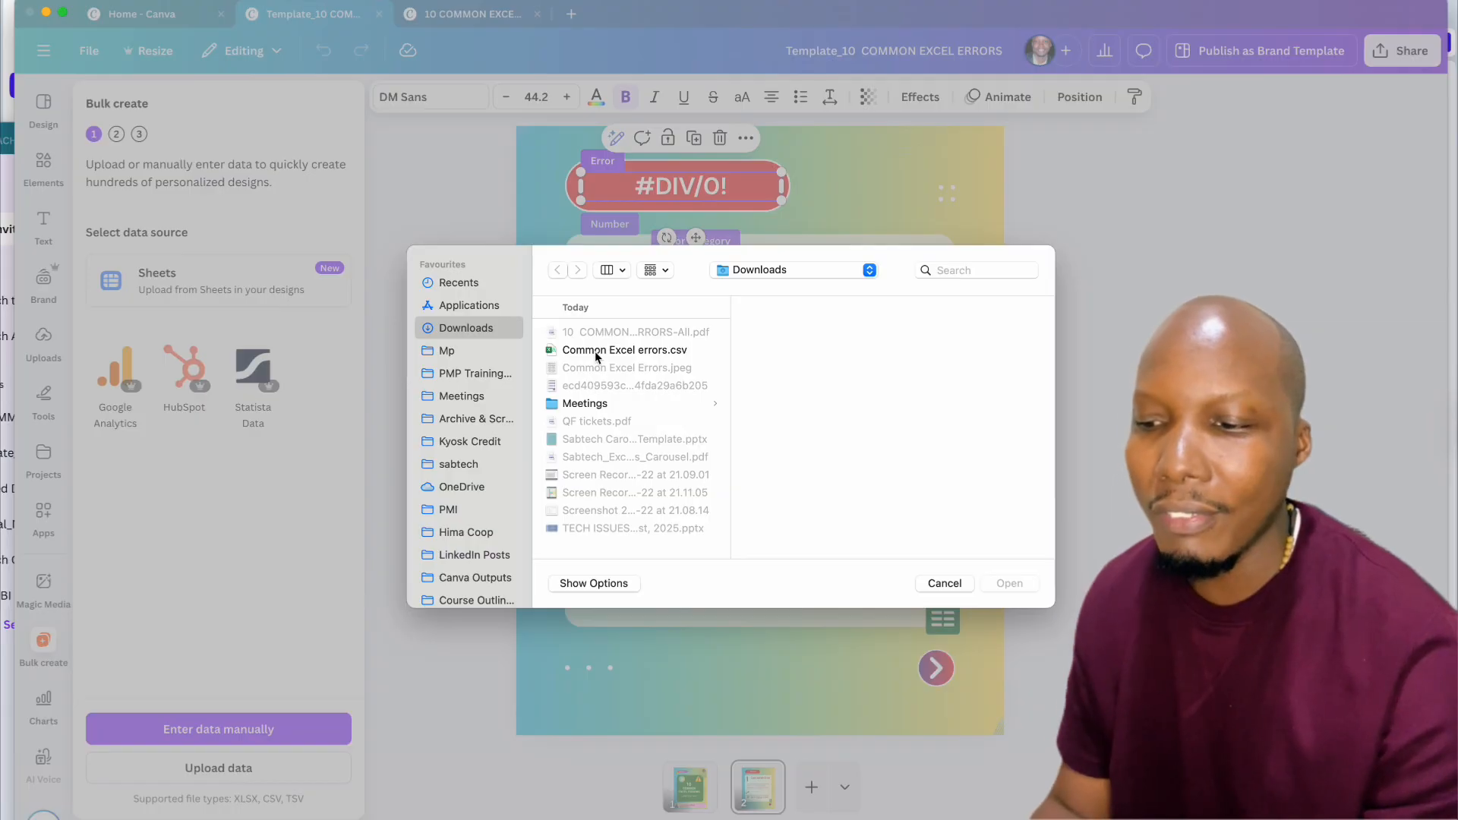
{"action": "left_click", "coordinate": [597, 351]}
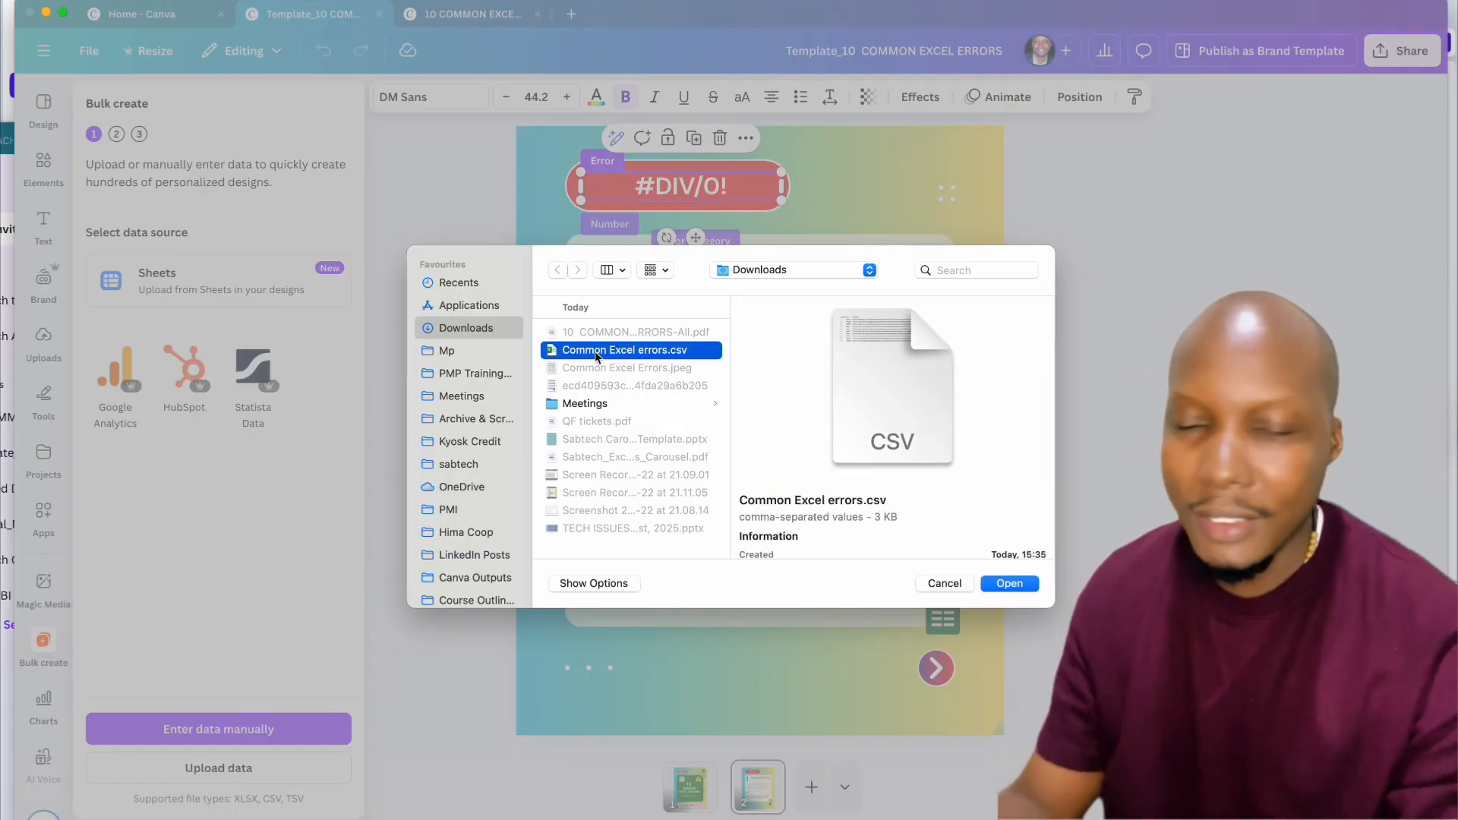
{"action": "left_click", "coordinate": [1009, 585]}
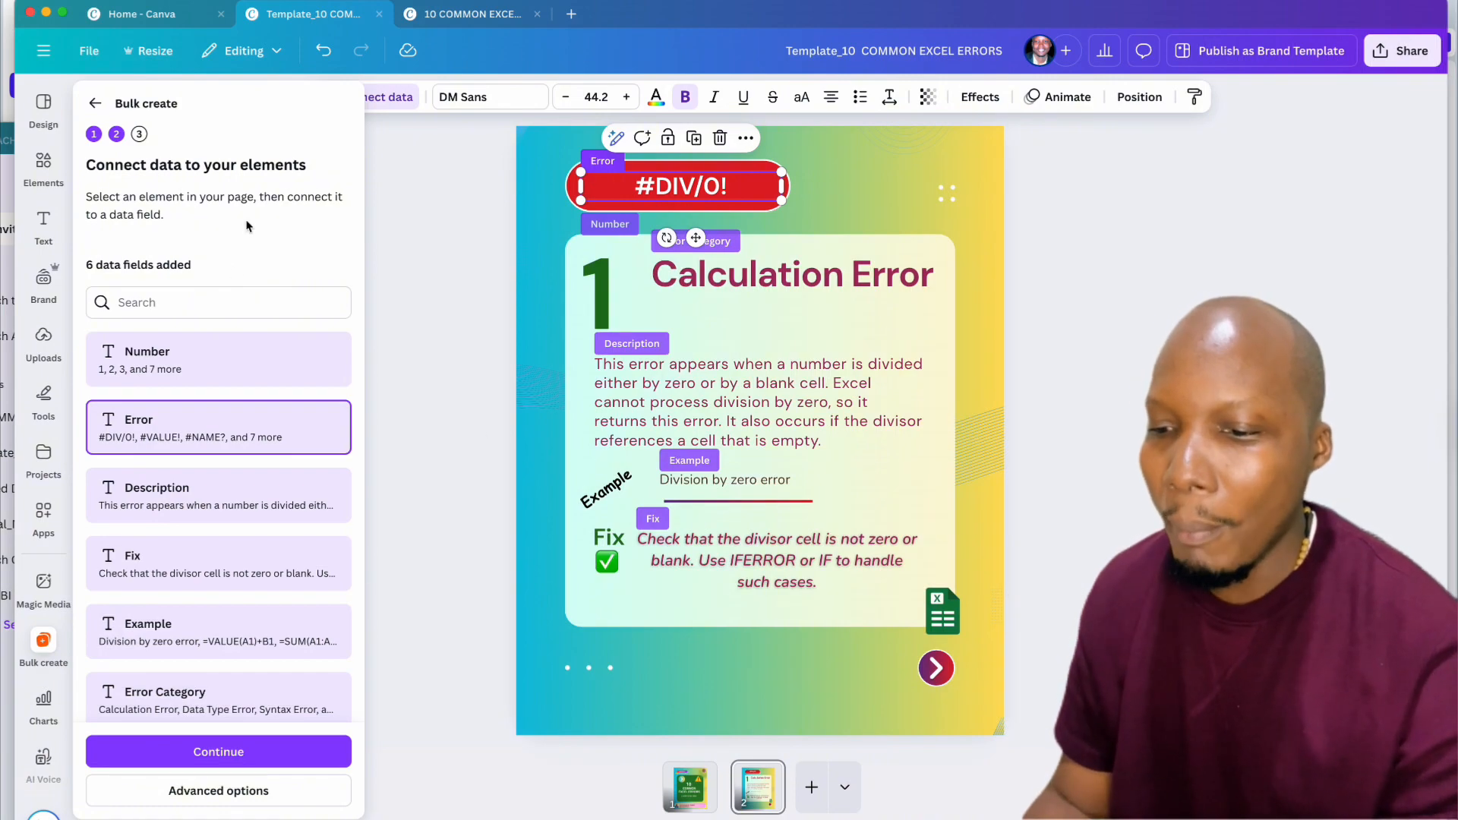
Step: Connect the #DIV/0! label to the Error data field using Connect data
{"action": "scroll", "coordinate": [188, 405], "scroll_direction": "down", "scroll_amount": 1}
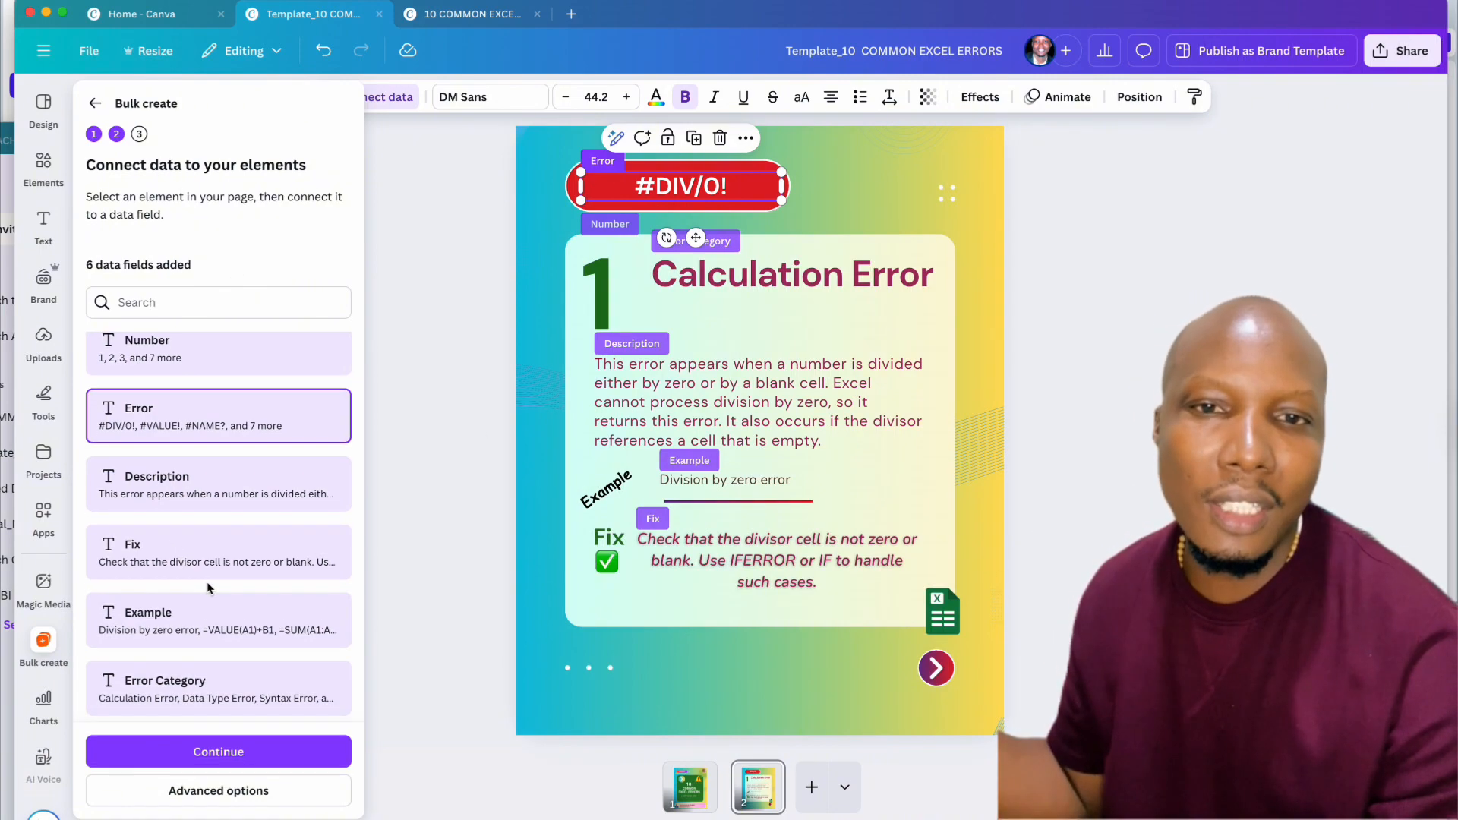
{"action": "double_click", "coordinate": [680, 186]}
{"action": "left_click", "coordinate": [733, 139]}
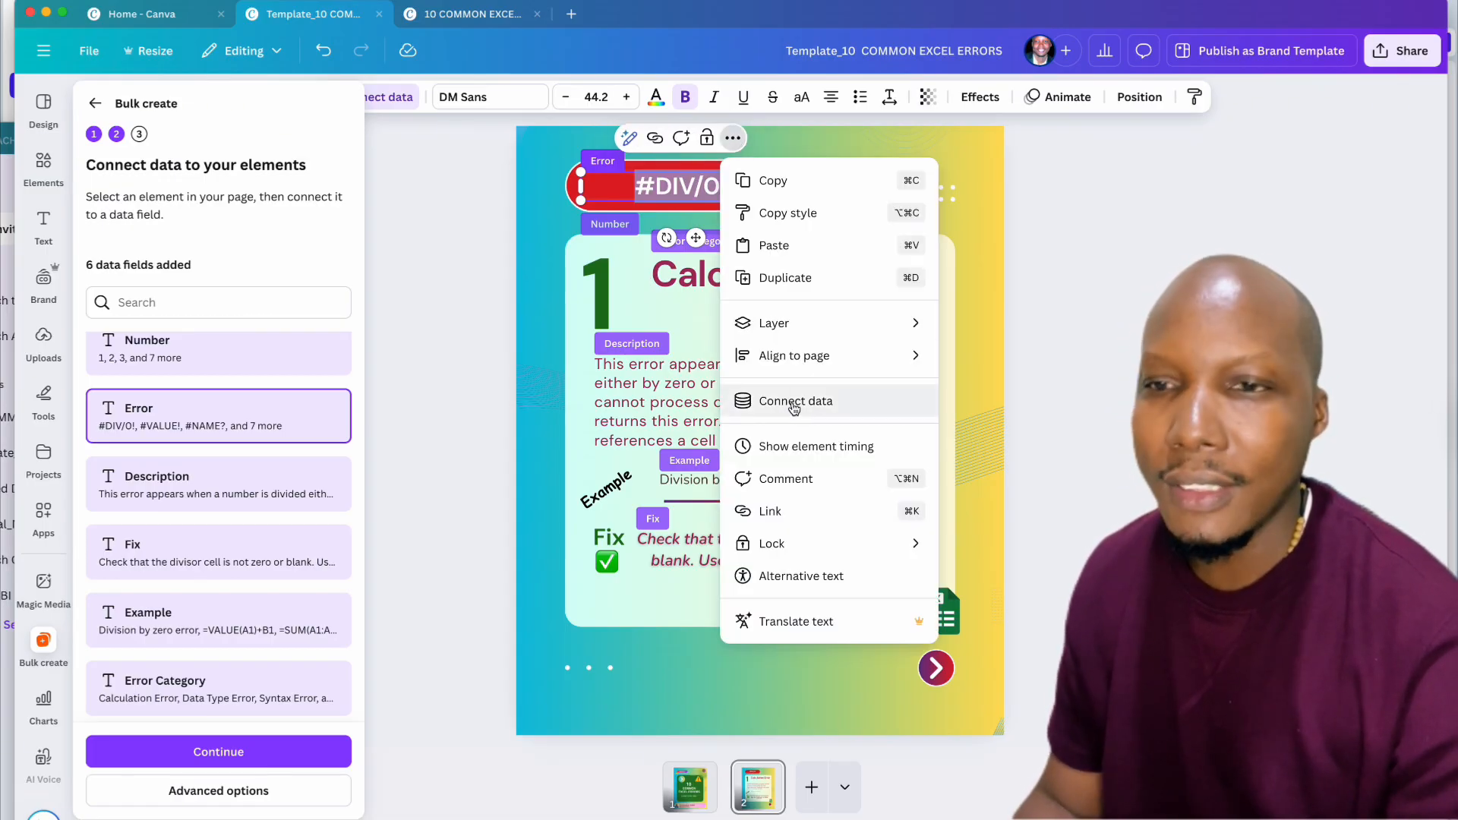
{"action": "left_click", "coordinate": [503, 140]}
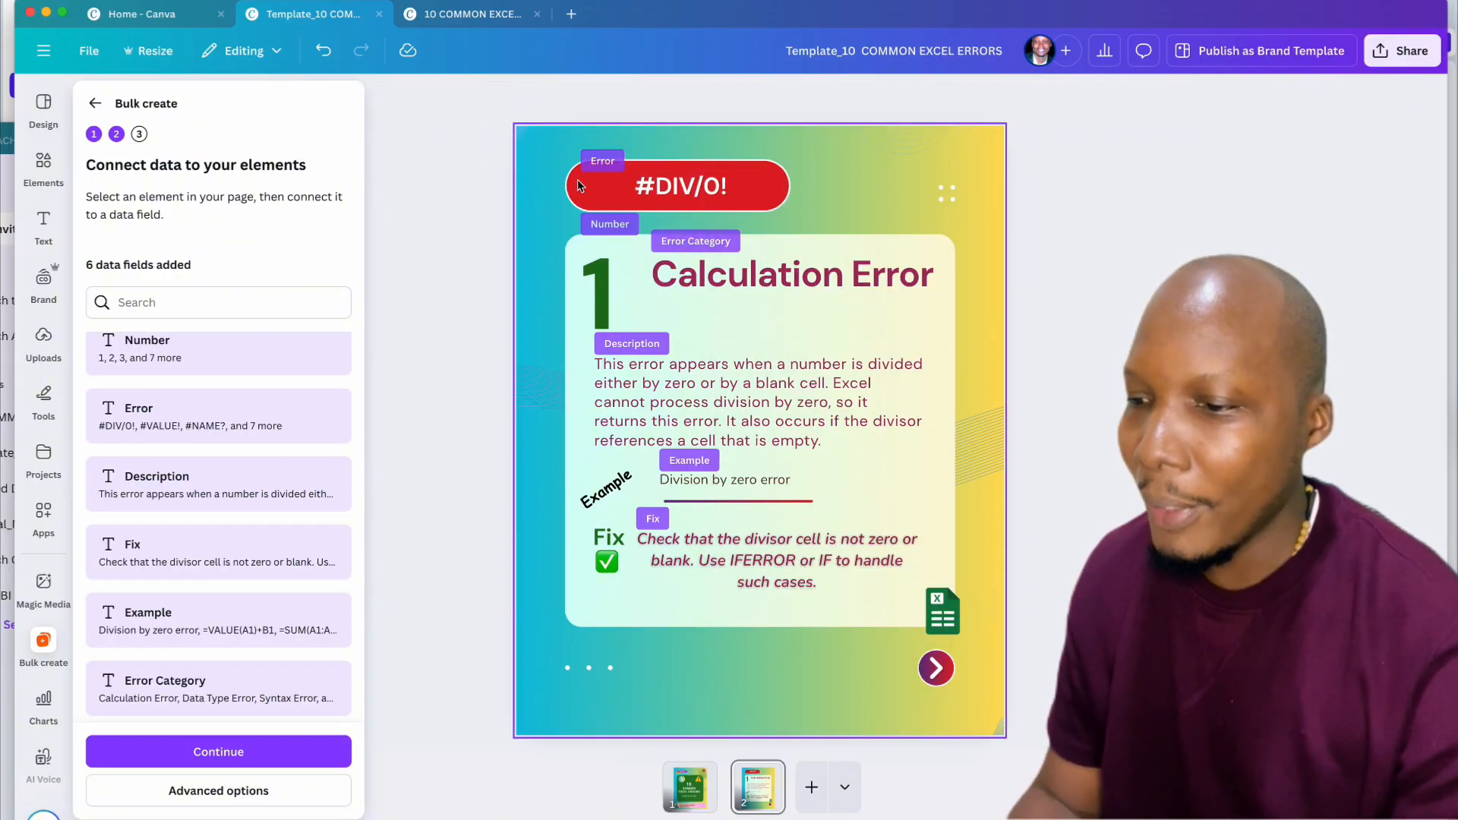
{"action": "left_click", "coordinate": [671, 193]}
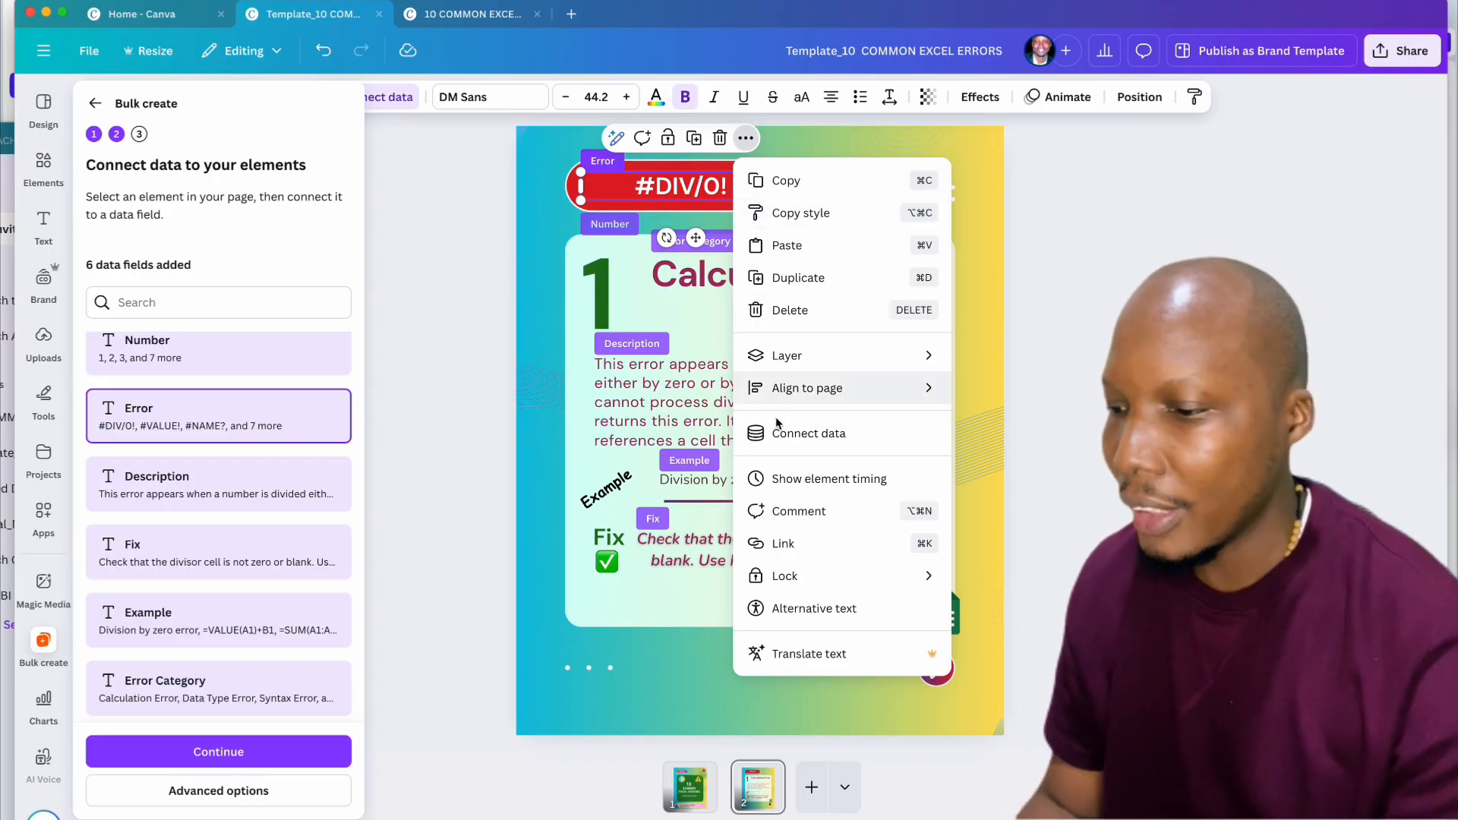
{"action": "left_click", "coordinate": [804, 439]}
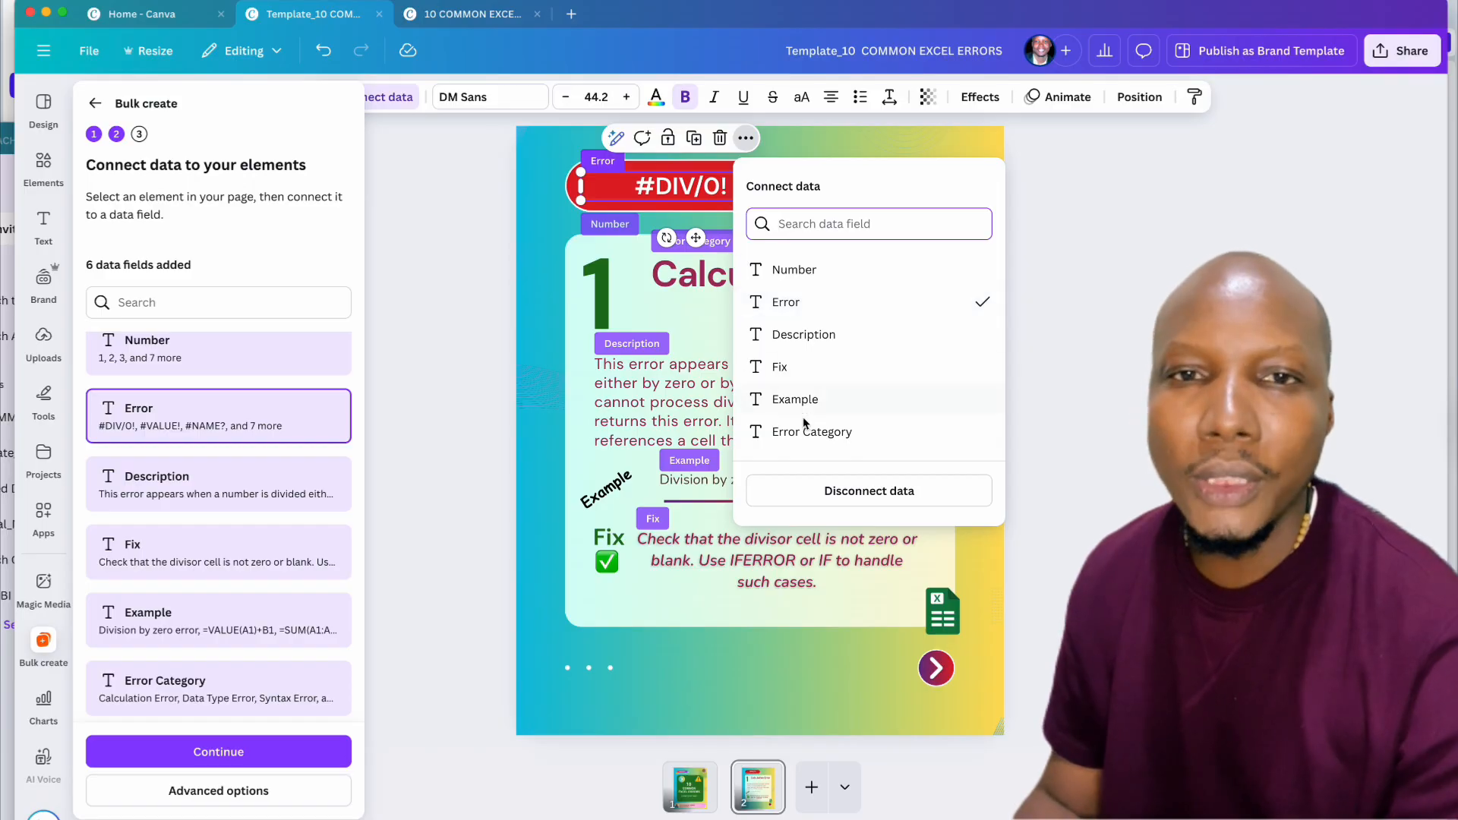
{"action": "left_click", "coordinate": [810, 307]}
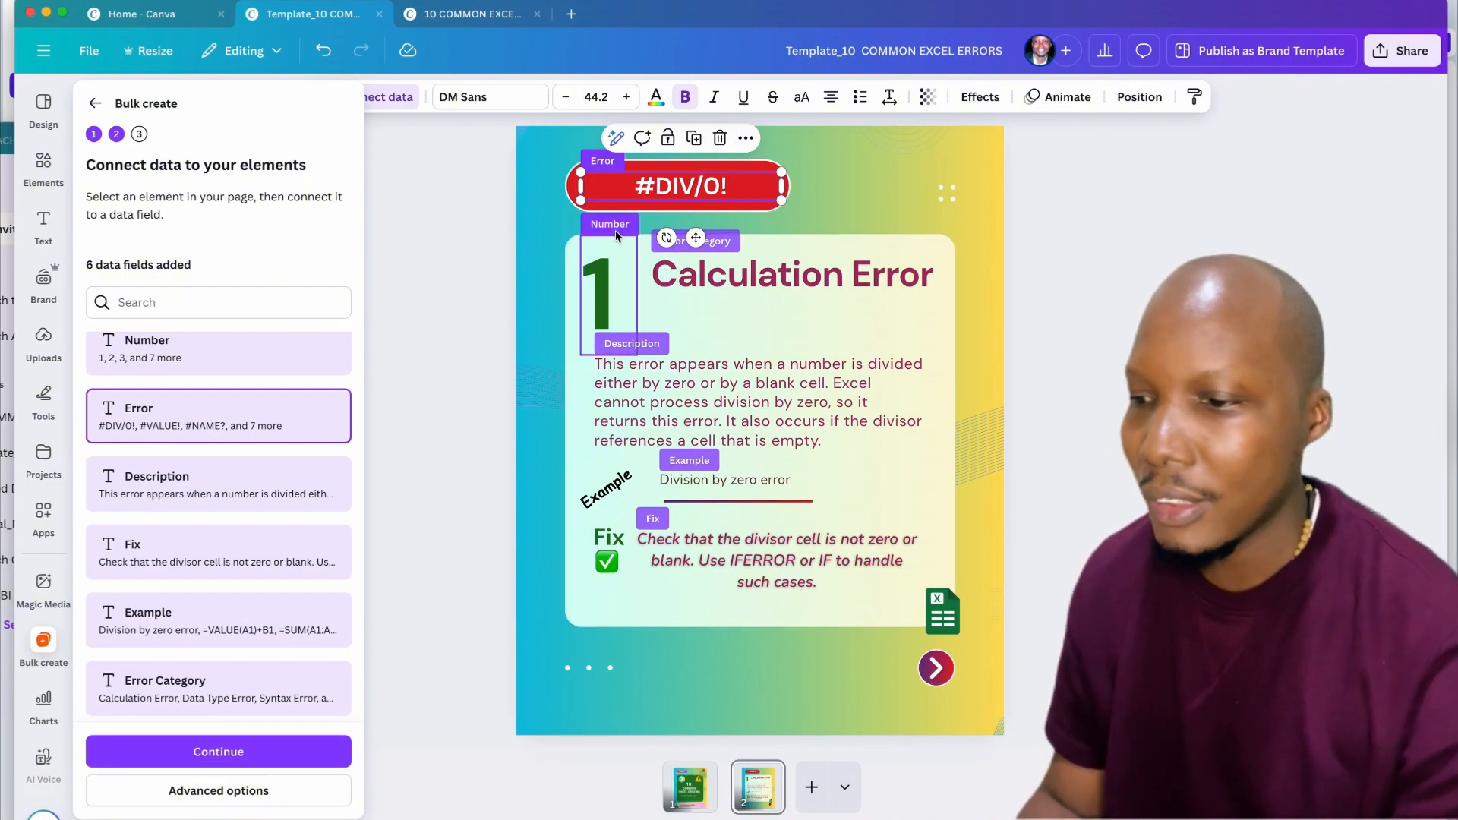
Step: Connect the big number 1 on the card to the Number data field
{"action": "left_click", "coordinate": [606, 297]}
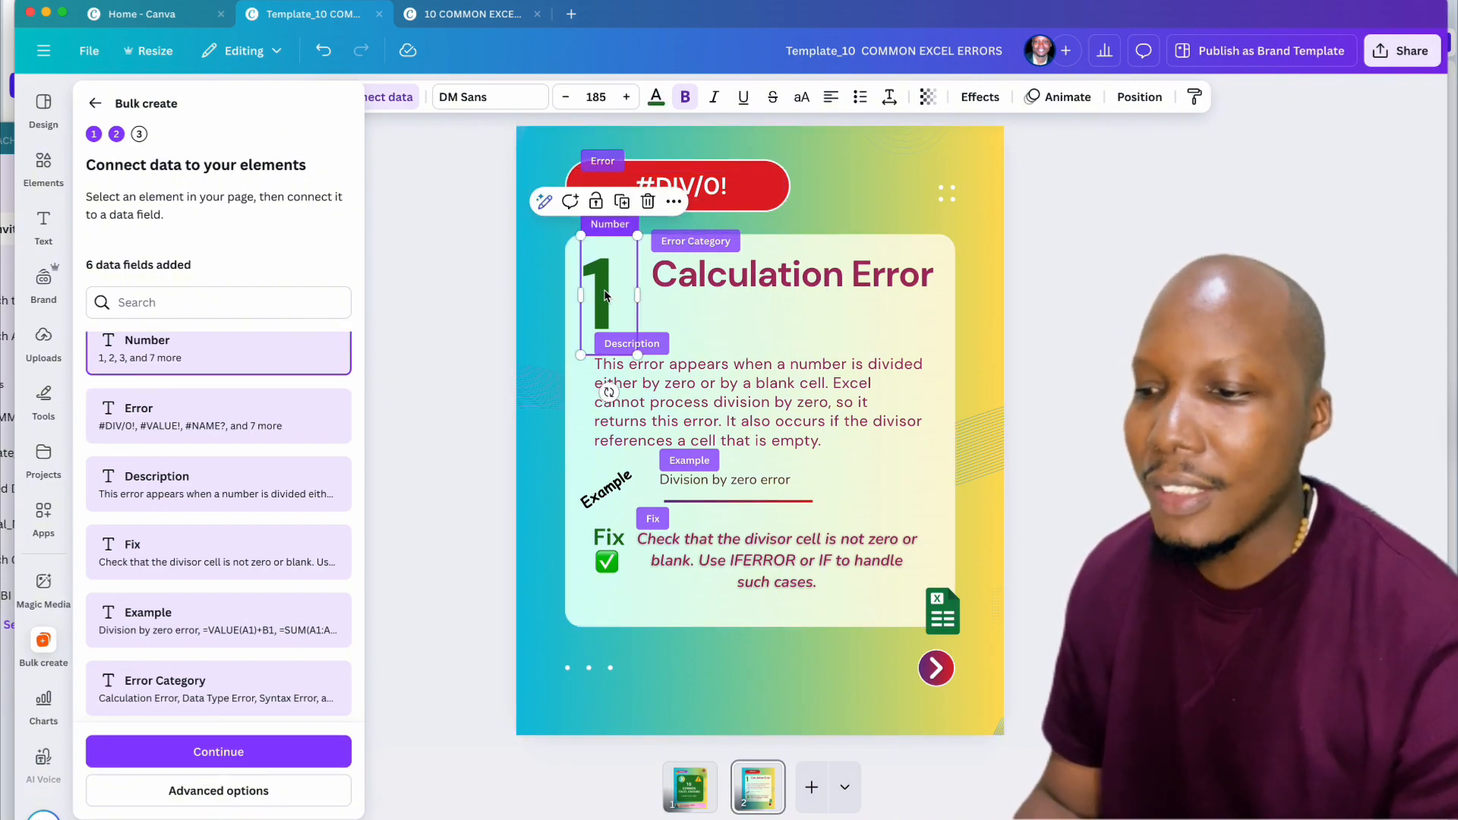
{"action": "left_click", "coordinate": [674, 202]}
{"action": "left_click", "coordinate": [753, 497]}
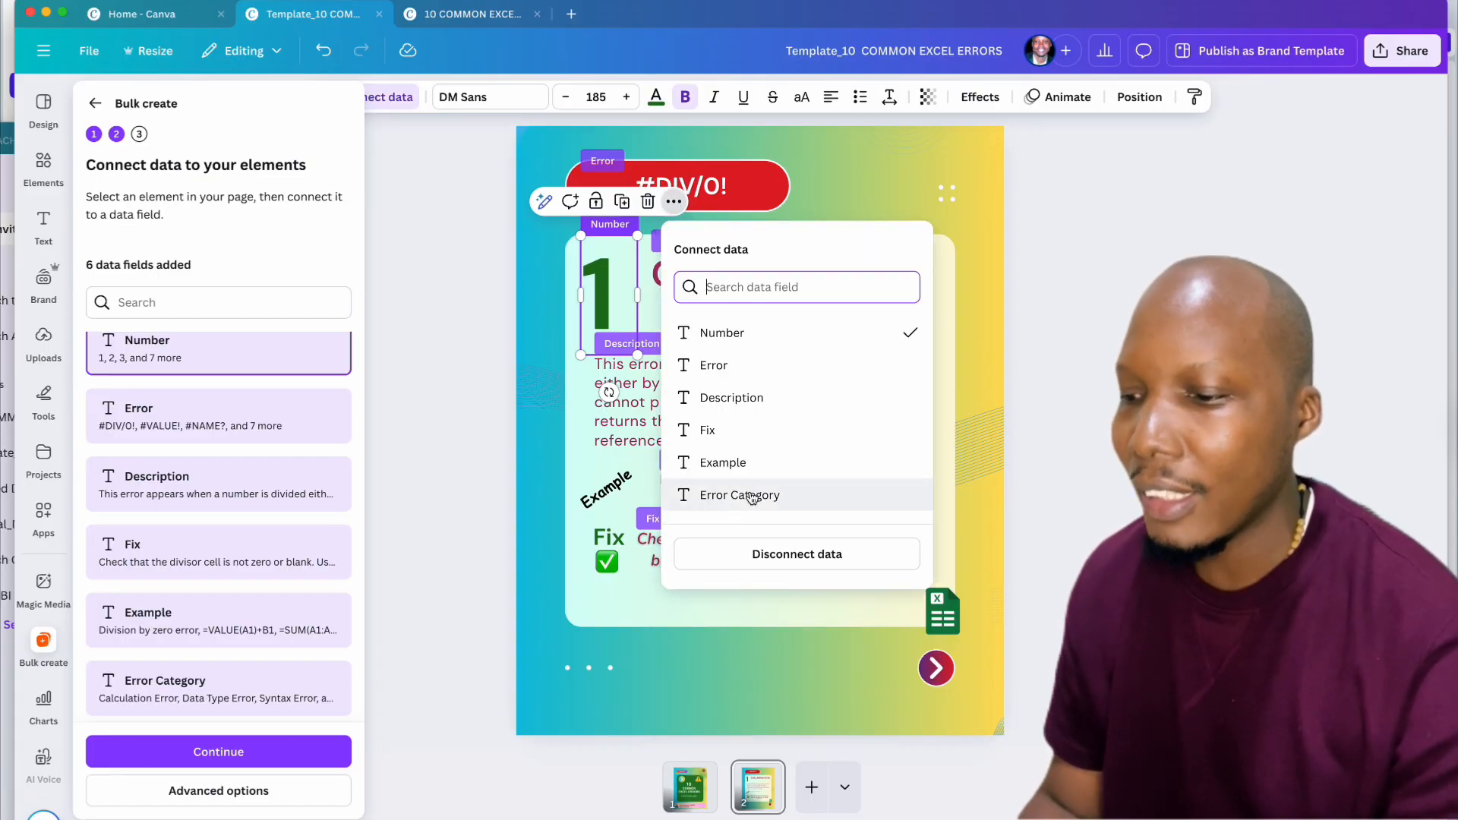
{"action": "left_click", "coordinate": [746, 332]}
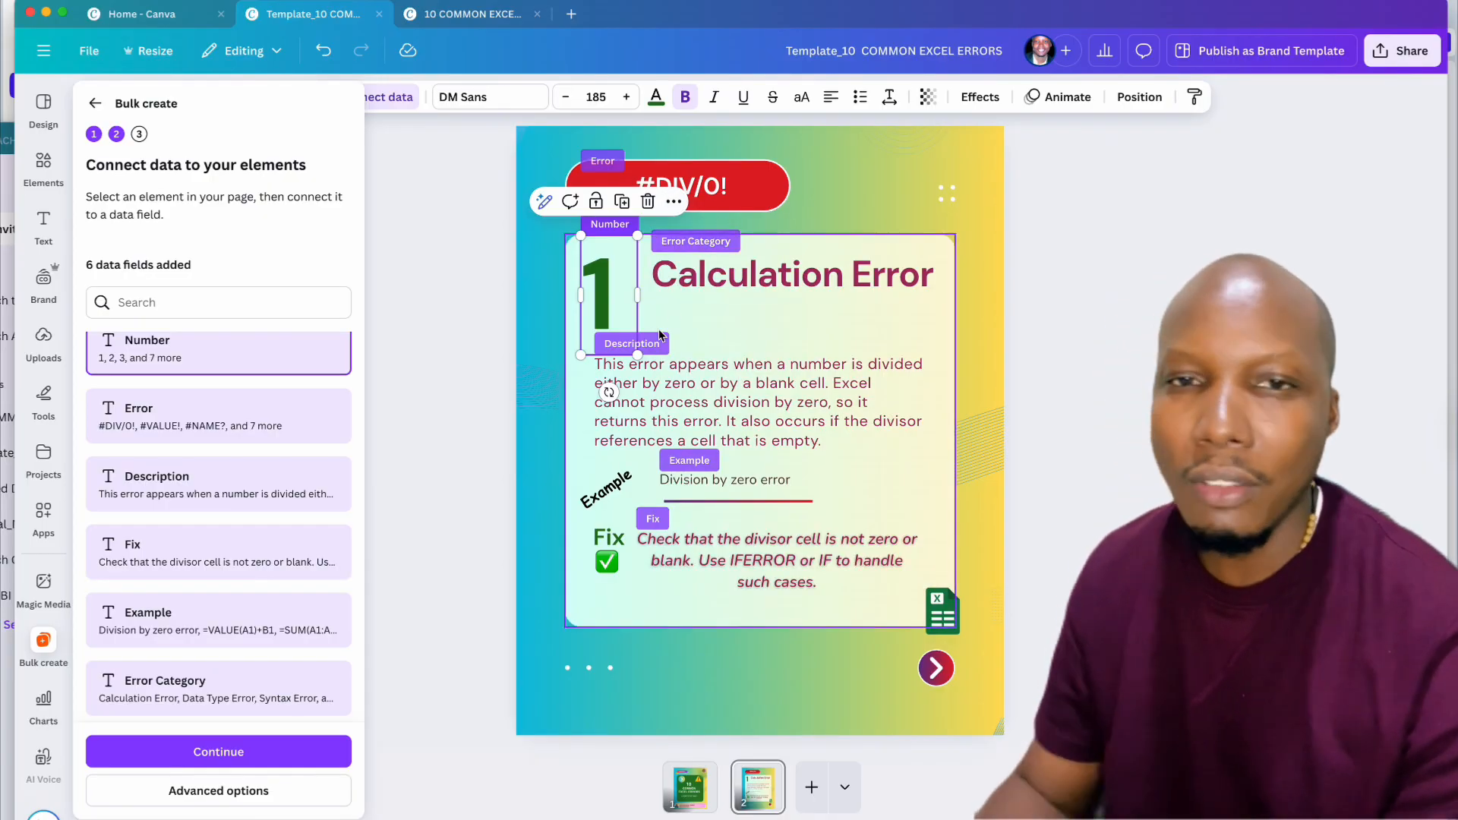
{"action": "left_click", "coordinate": [774, 277]}
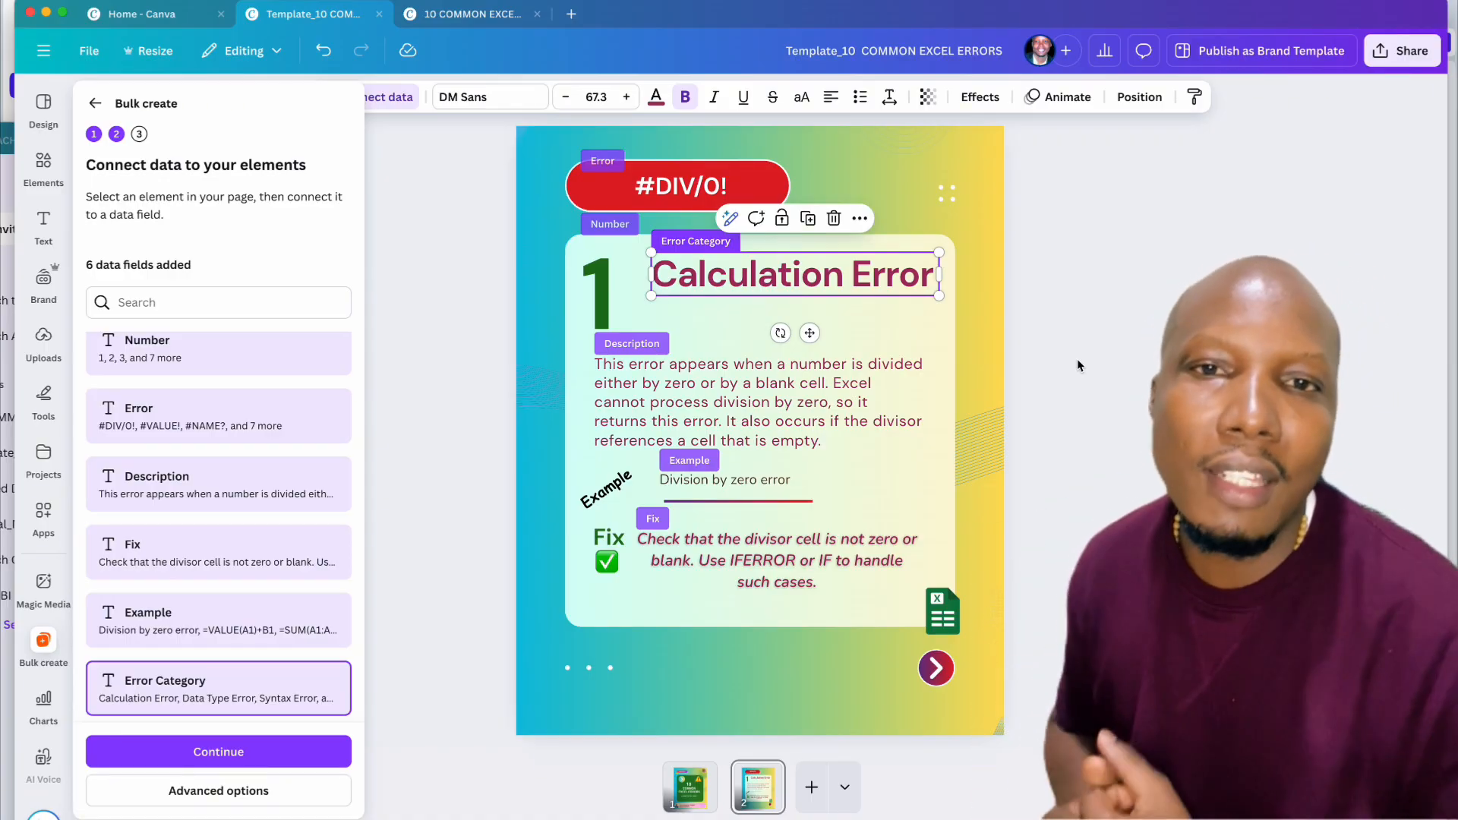
Step: Link the Calculation Error heading to the Error Category data field
{"action": "left_click", "coordinate": [783, 279]}
{"action": "double_click", "coordinate": [783, 280]}
{"action": "left_click", "coordinate": [846, 218]}
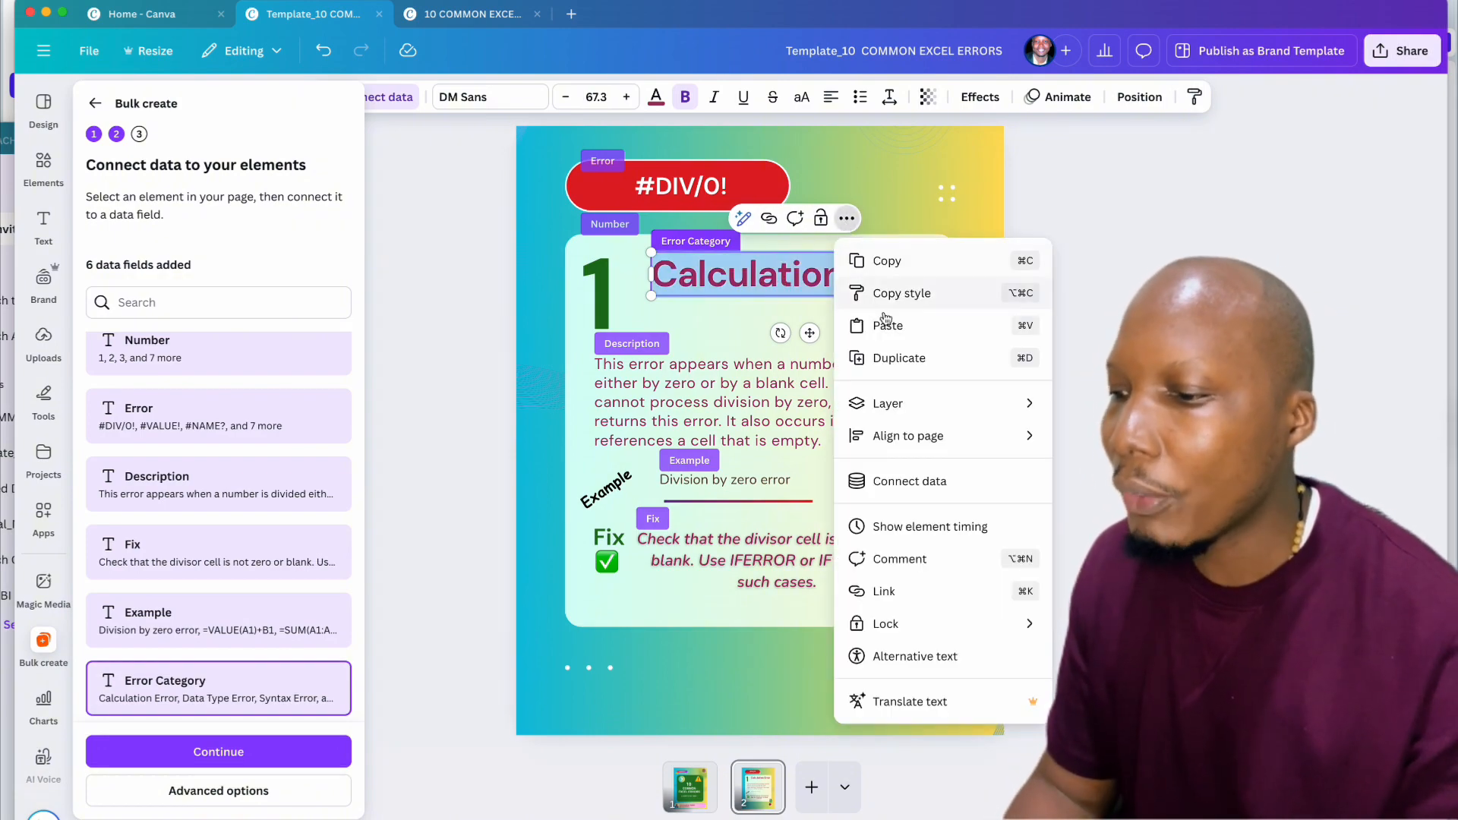
{"action": "left_click", "coordinate": [911, 481]}
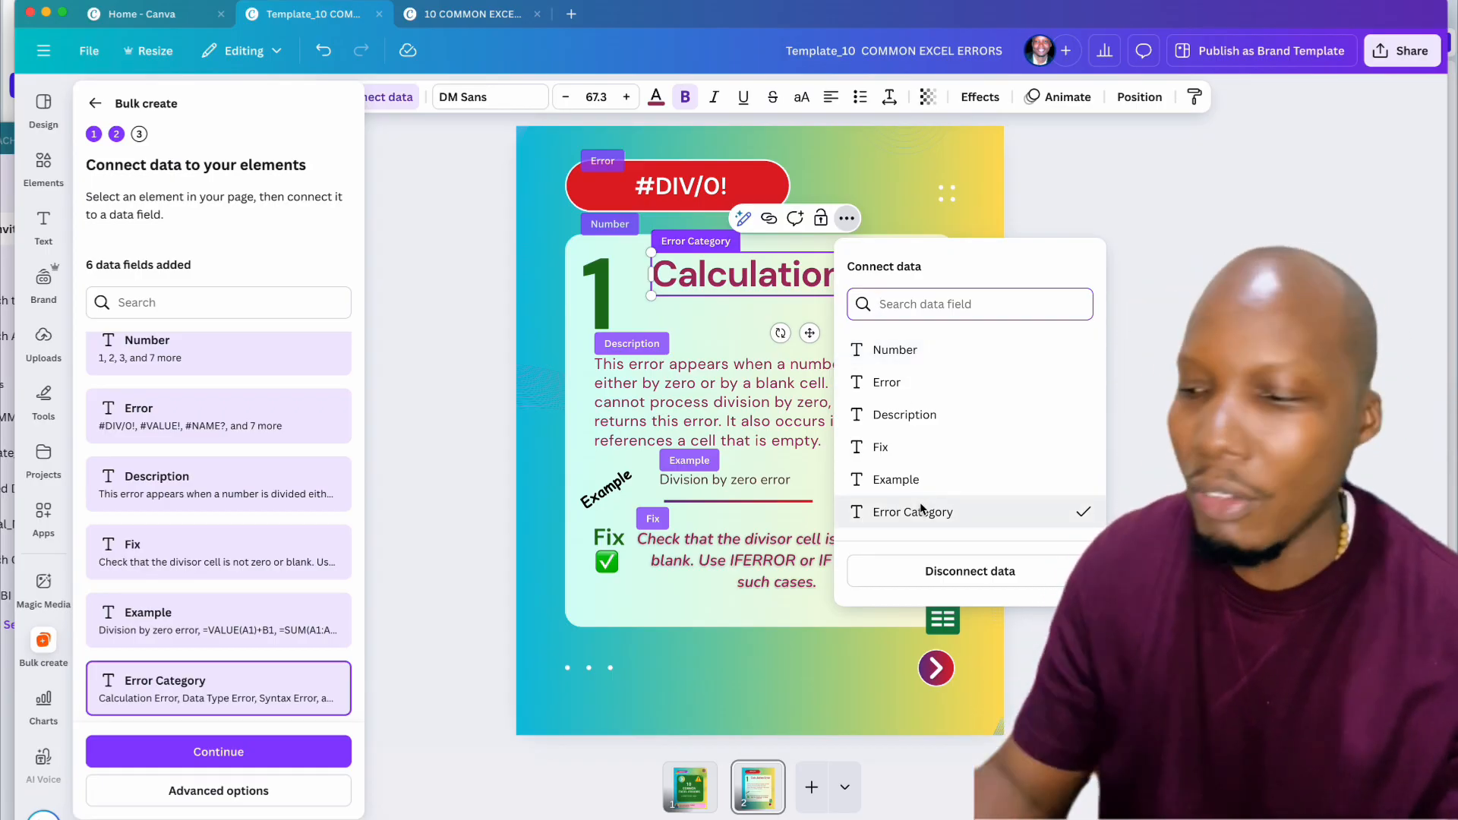
{"action": "key", "text": "Escape"}
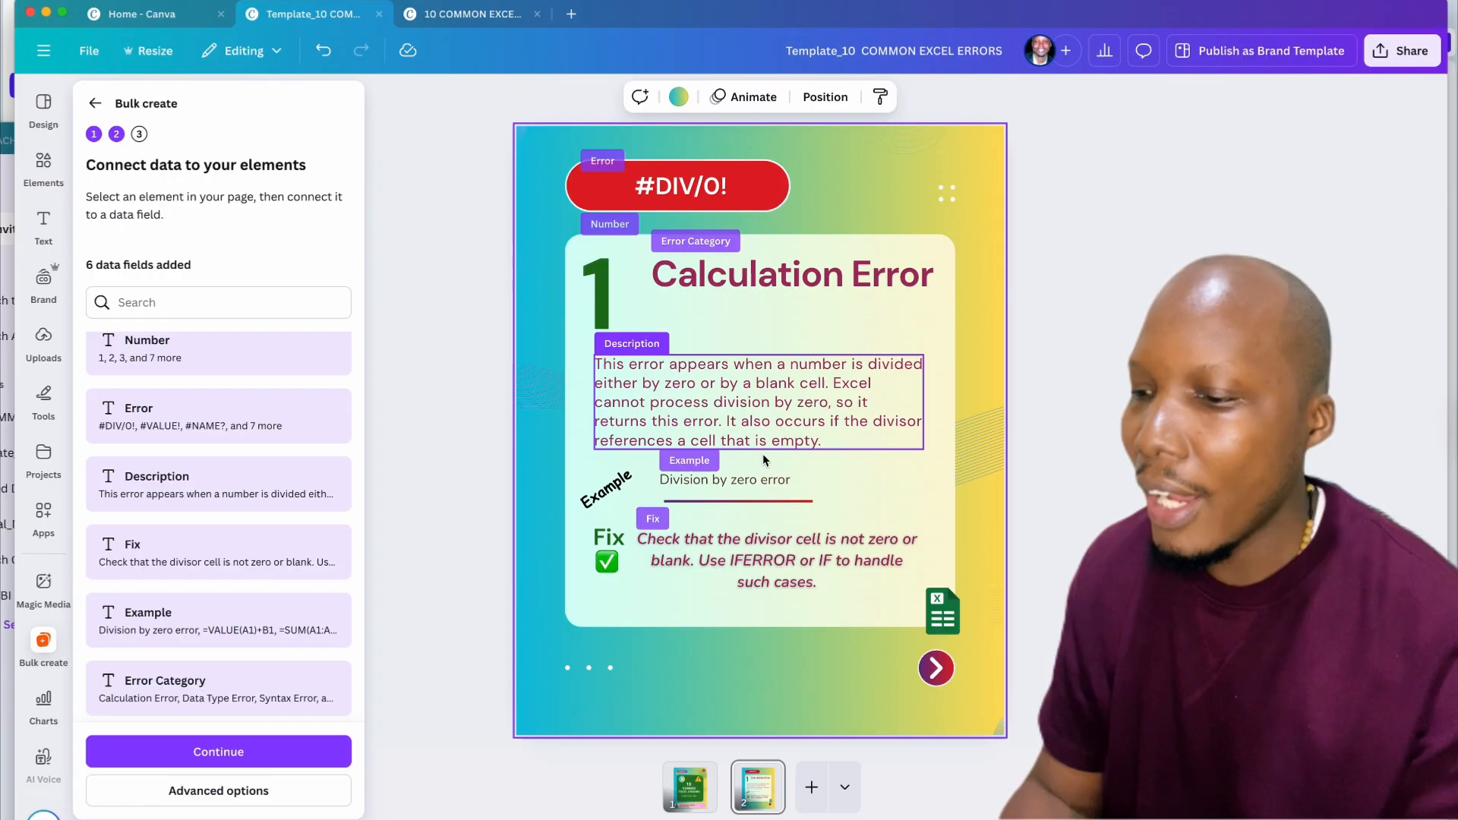
Step: Verify the Description, Example and Fix texts' field links, then switch to Excel
{"action": "left_click", "coordinate": [711, 403]}
{"action": "left_click", "coordinate": [690, 477]}
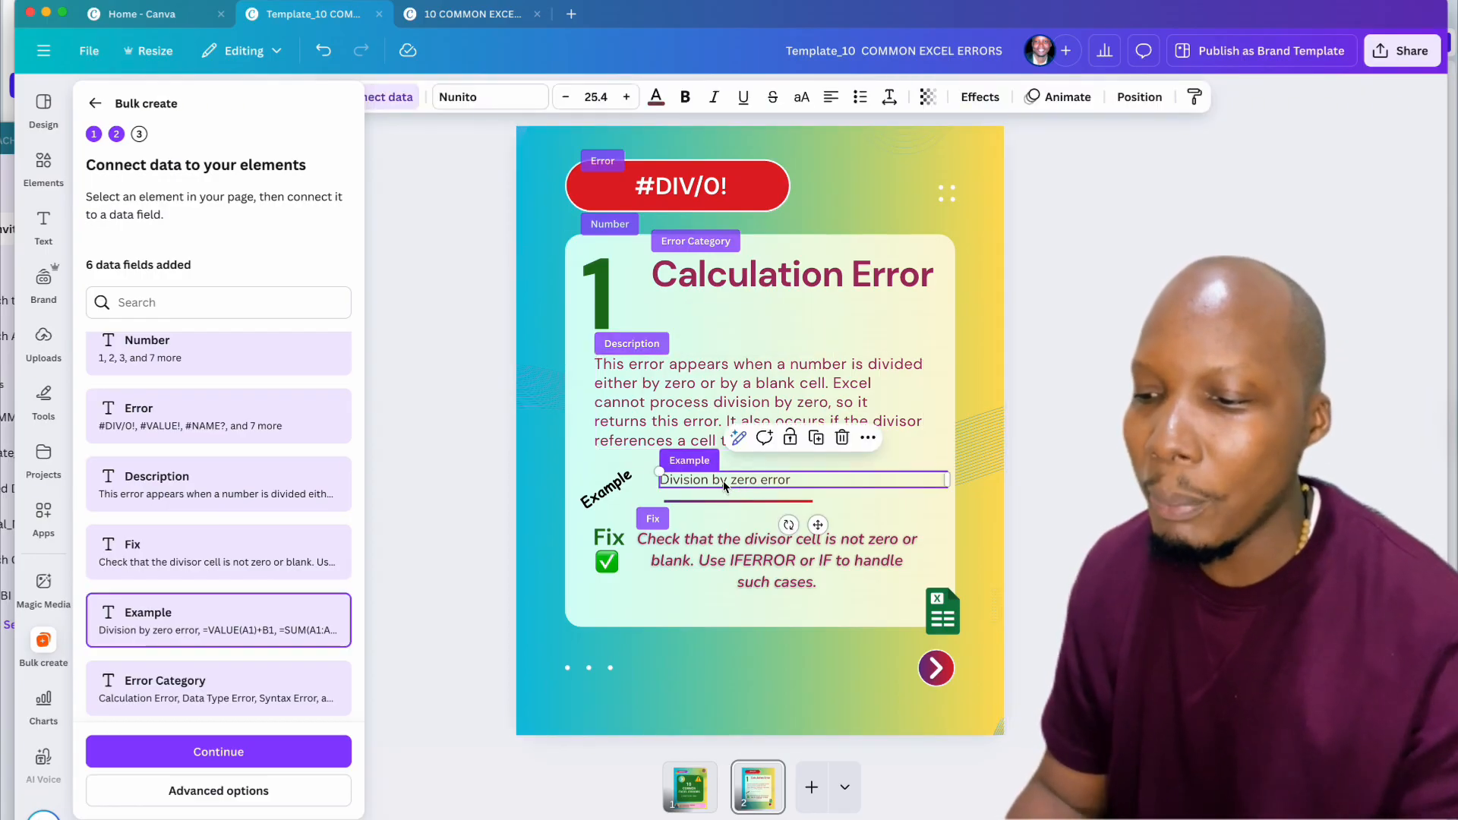
{"action": "left_click", "coordinate": [710, 553]}
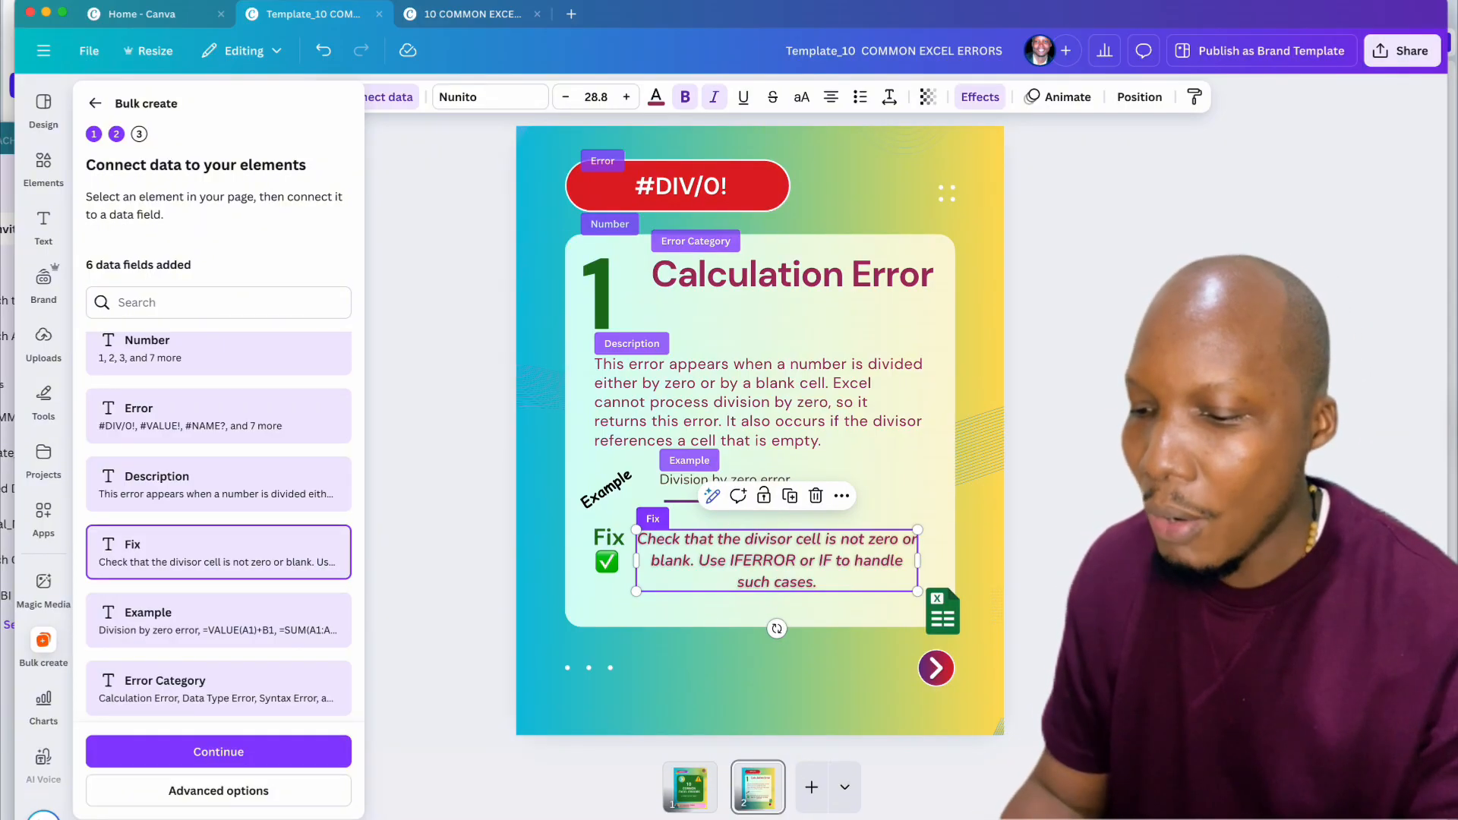
{"action": "key", "text": "super+Tab"}
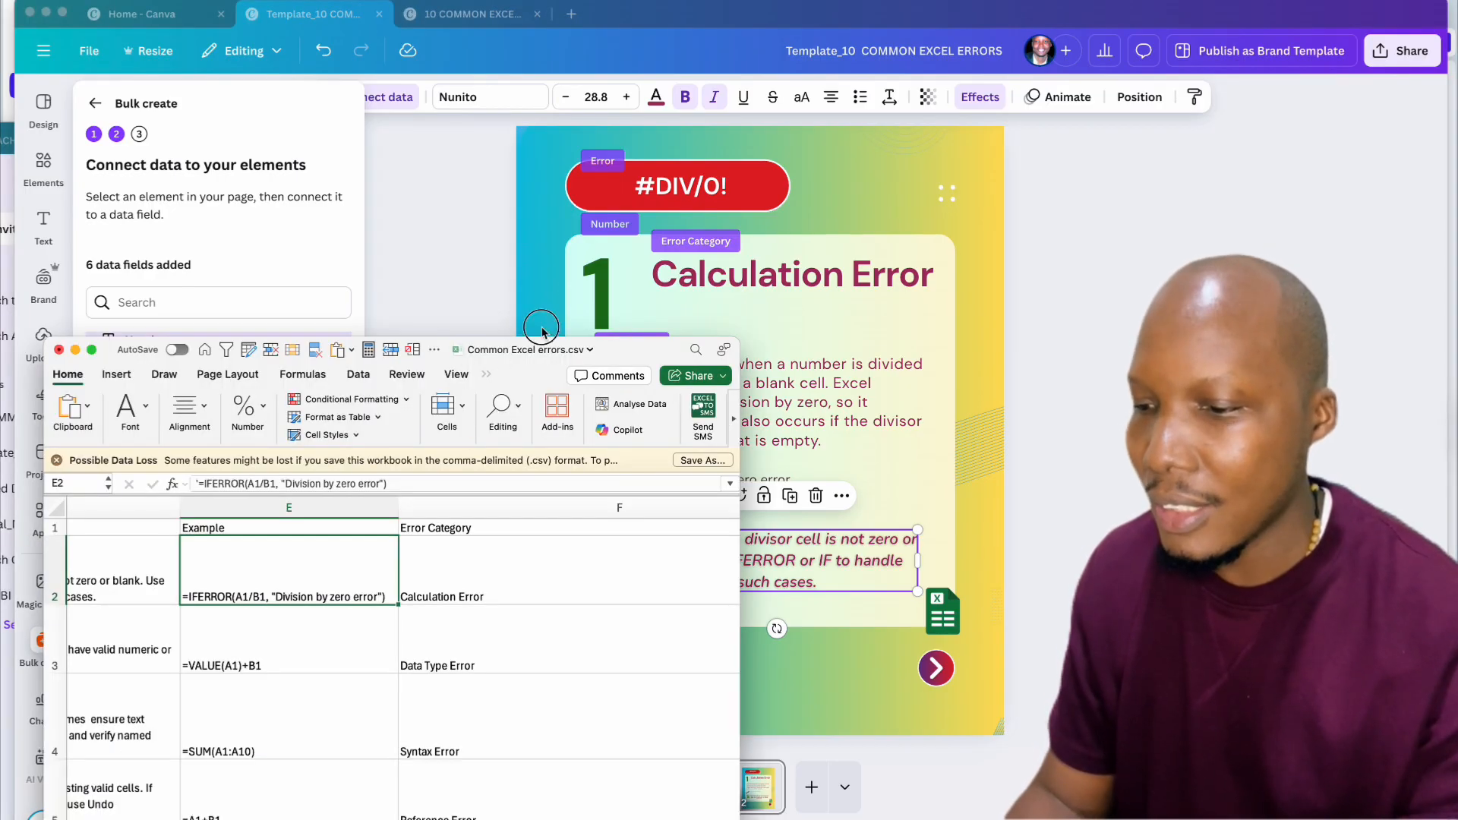
Step: Widen the Excel window to view all ten errors, select rows 2–3, then return to Canva
{"action": "left_click", "coordinate": [532, 349]}
{"action": "left_click_drag", "start_coordinate": [635, 347], "coordinate": [807, 92]}
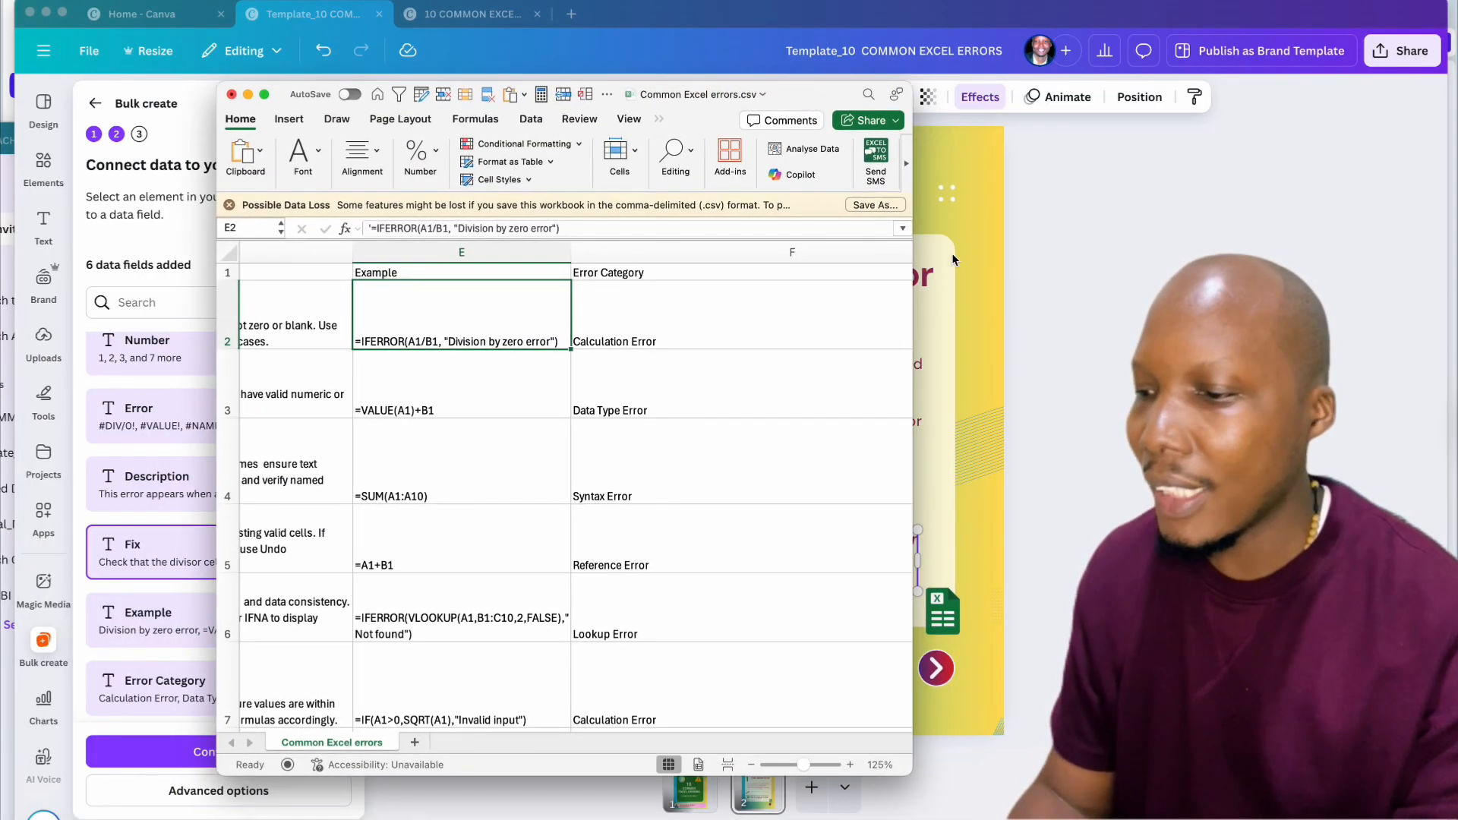
{"action": "left_click_drag", "start_coordinate": [914, 251], "coordinate": [1314, 251]}
{"action": "scroll", "coordinate": [617, 437], "scroll_direction": "left", "scroll_amount": 10}
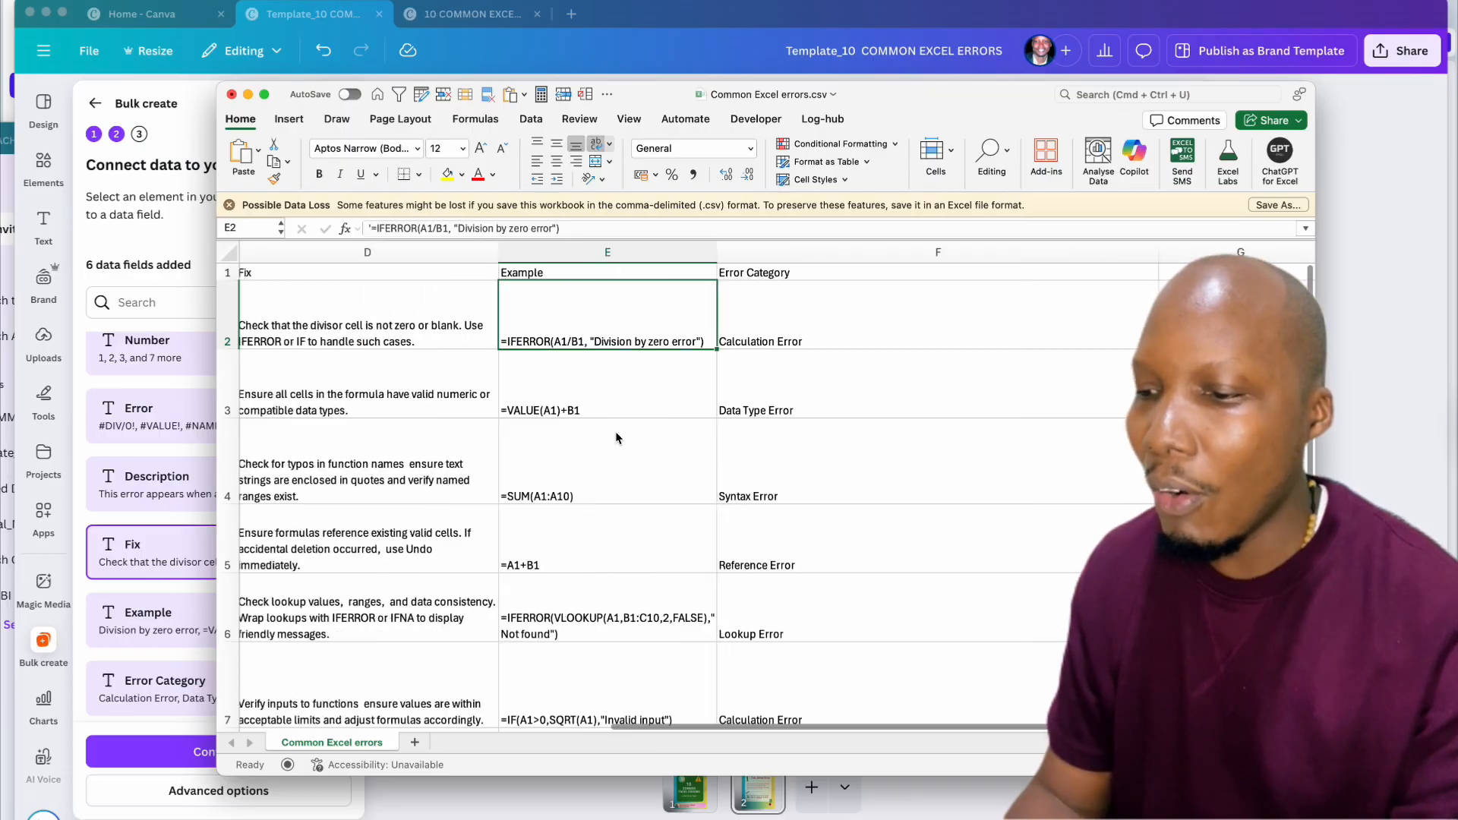
{"action": "scroll", "coordinate": [617, 437], "scroll_direction": "down", "scroll_amount": 6}
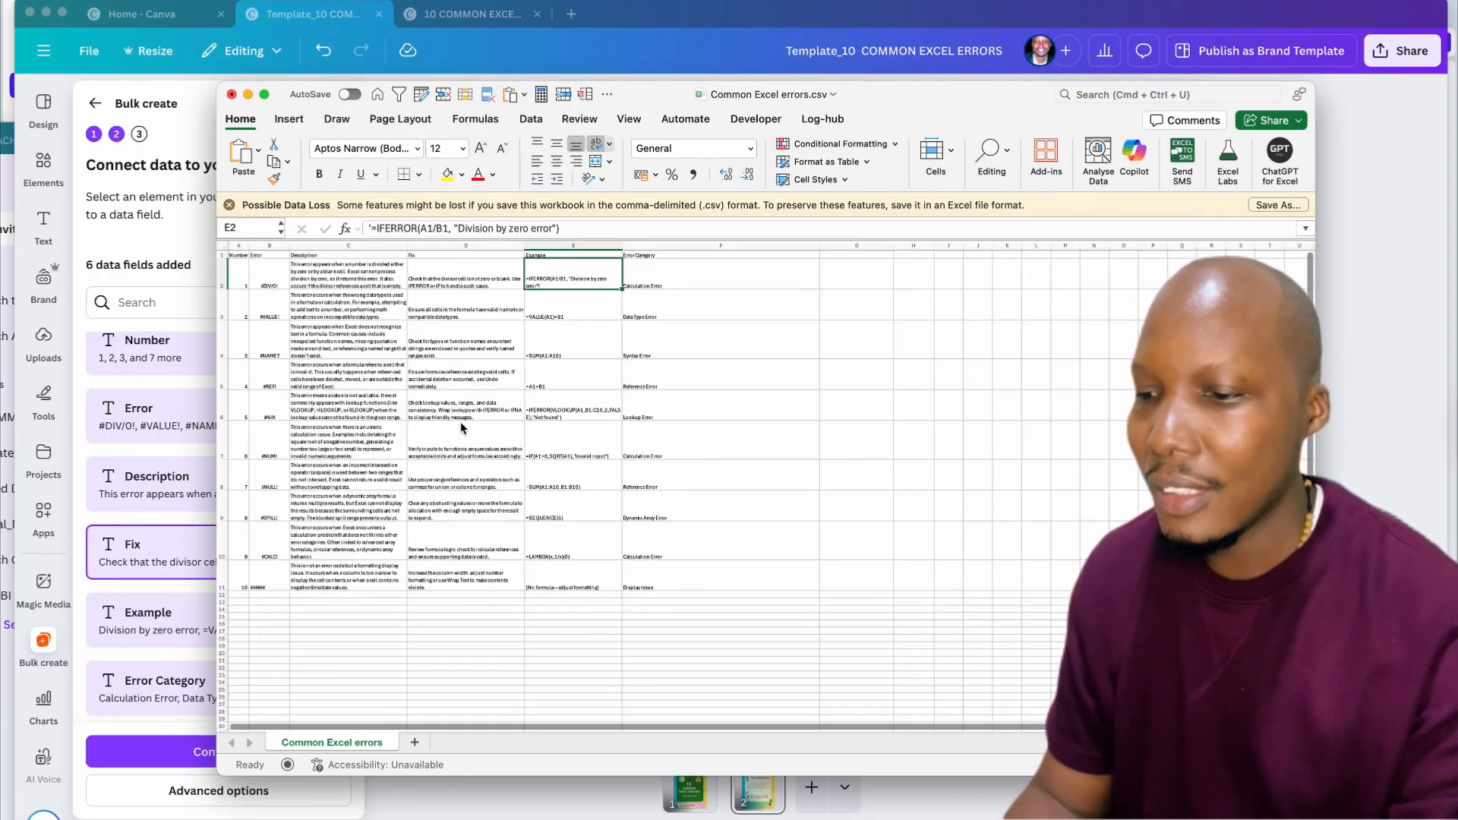
{"action": "scroll", "coordinate": [462, 426], "scroll_direction": "up", "scroll_amount": 8}
{"action": "scroll", "coordinate": [460, 421], "scroll_direction": "down", "scroll_amount": 8}
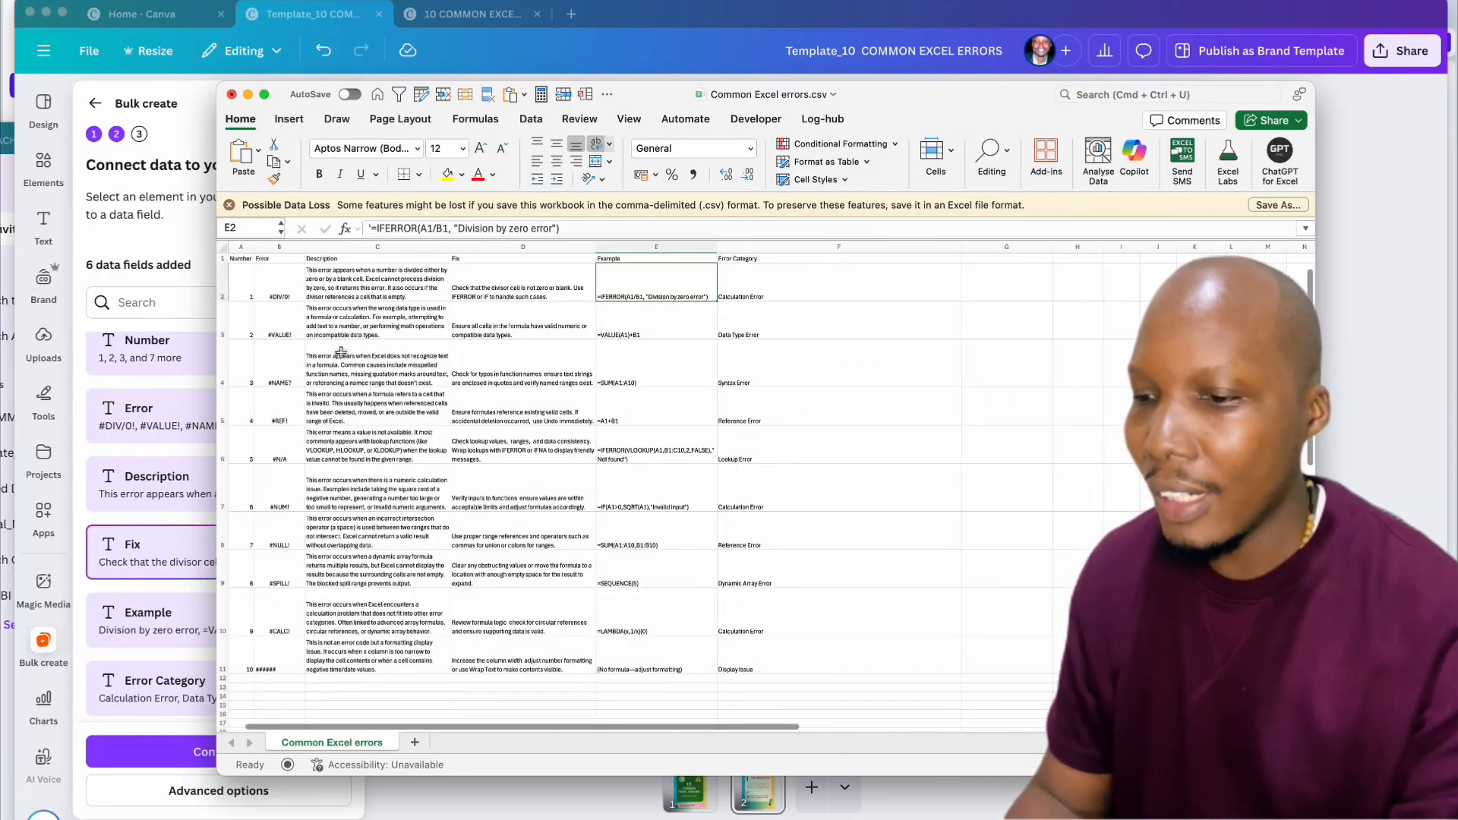
{"action": "left_click_drag", "start_coordinate": [244, 288], "coordinate": [804, 294]}
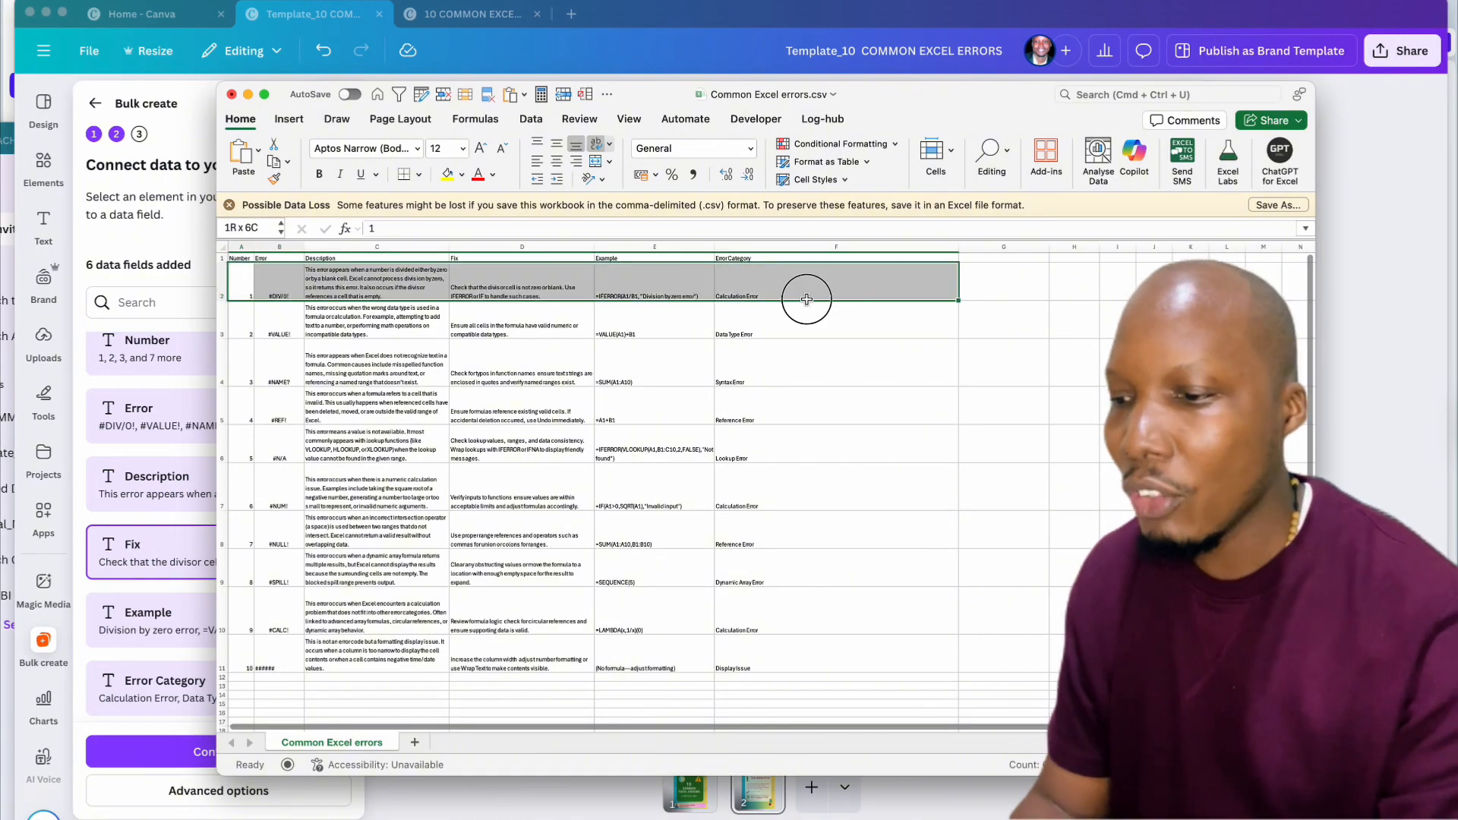
{"action": "left_click", "coordinate": [240, 321]}
{"action": "left_click_drag", "start_coordinate": [240, 321], "coordinate": [745, 325]}
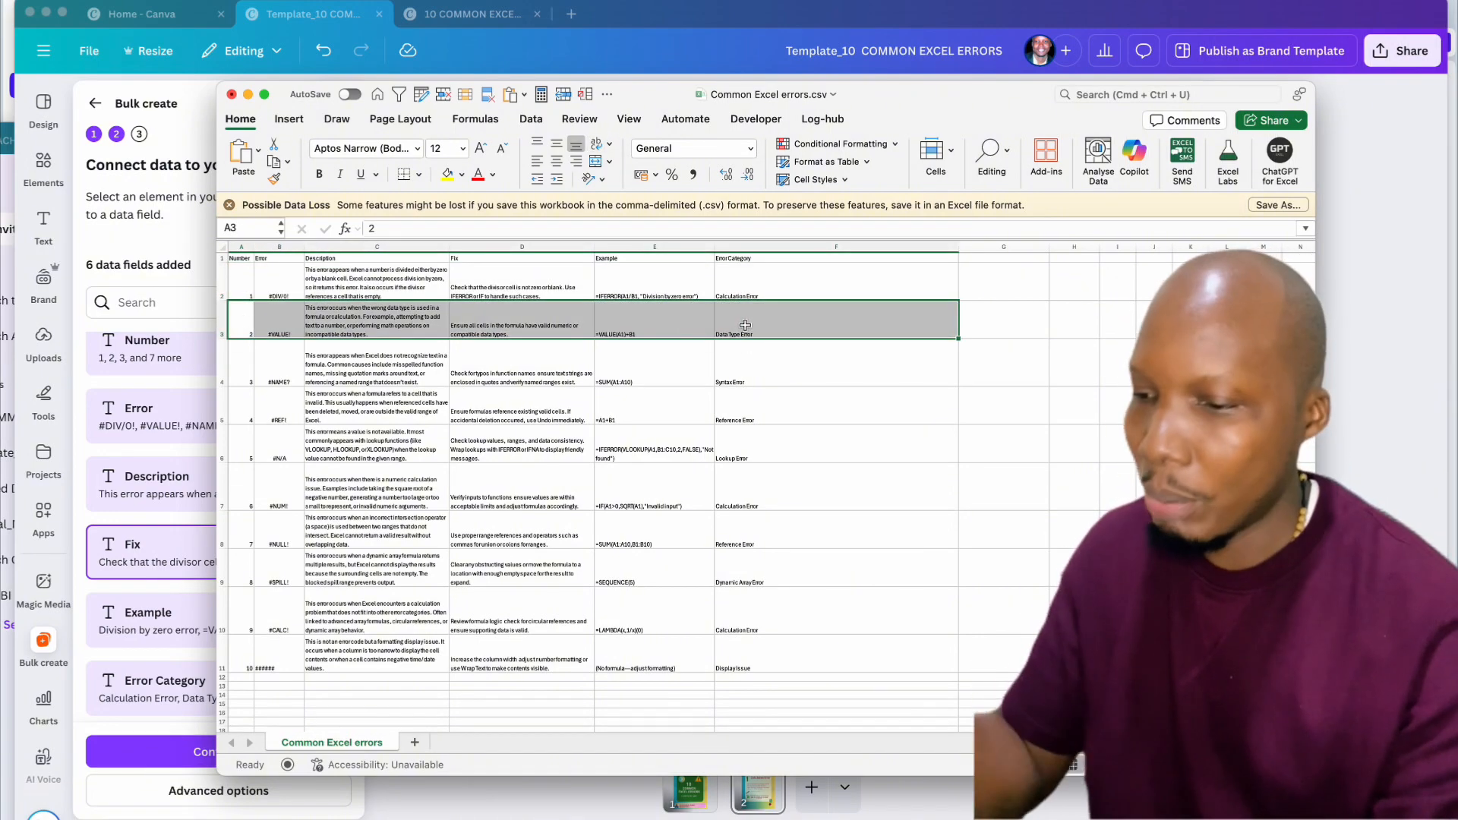
{"action": "left_click", "coordinate": [1390, 235]}
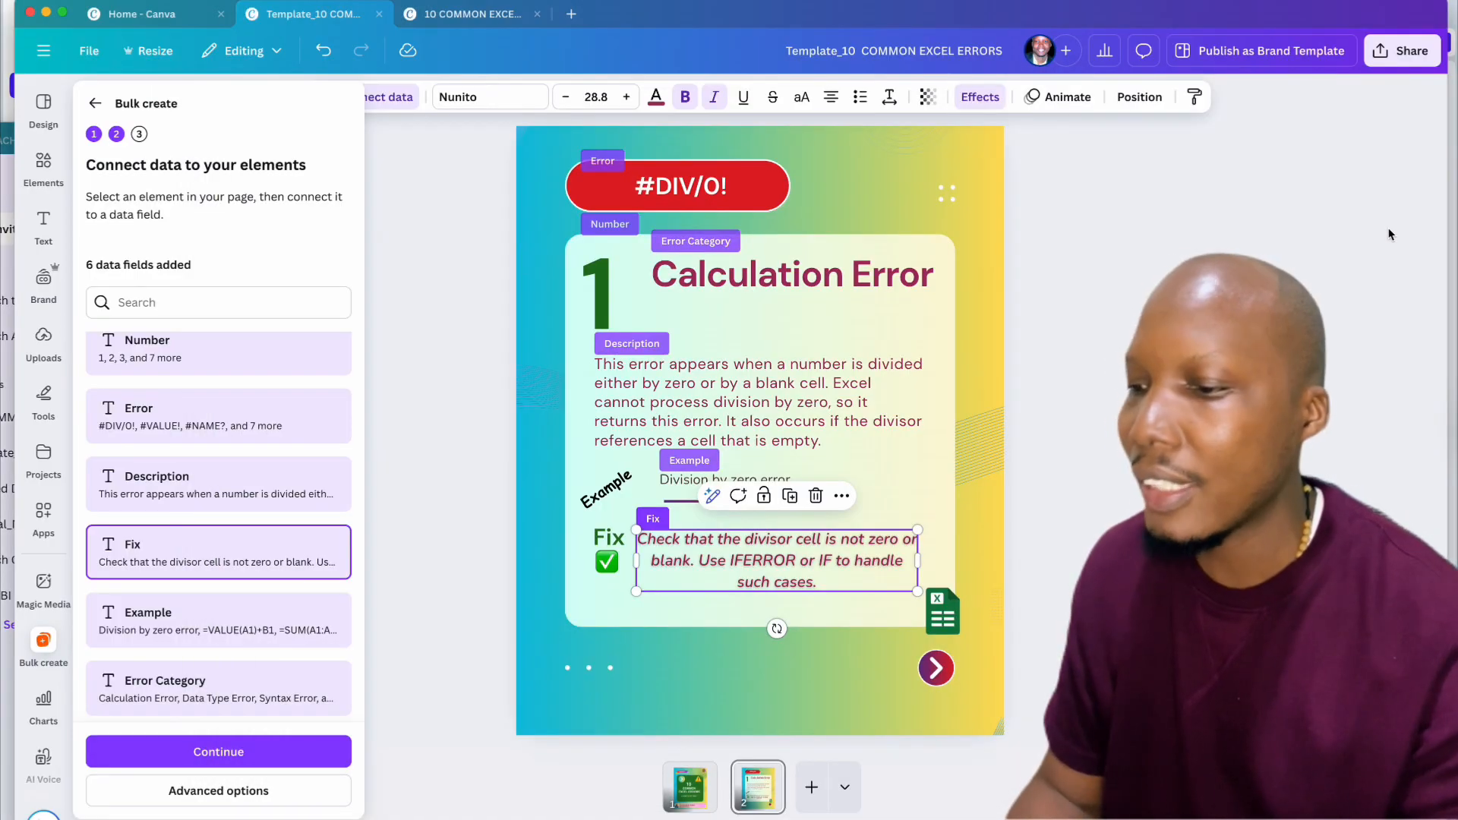
Step: Show Bulk create's advanced output options: 1 multi-page design, original name, saved in Your Projects
{"action": "left_click", "coordinate": [1045, 286]}
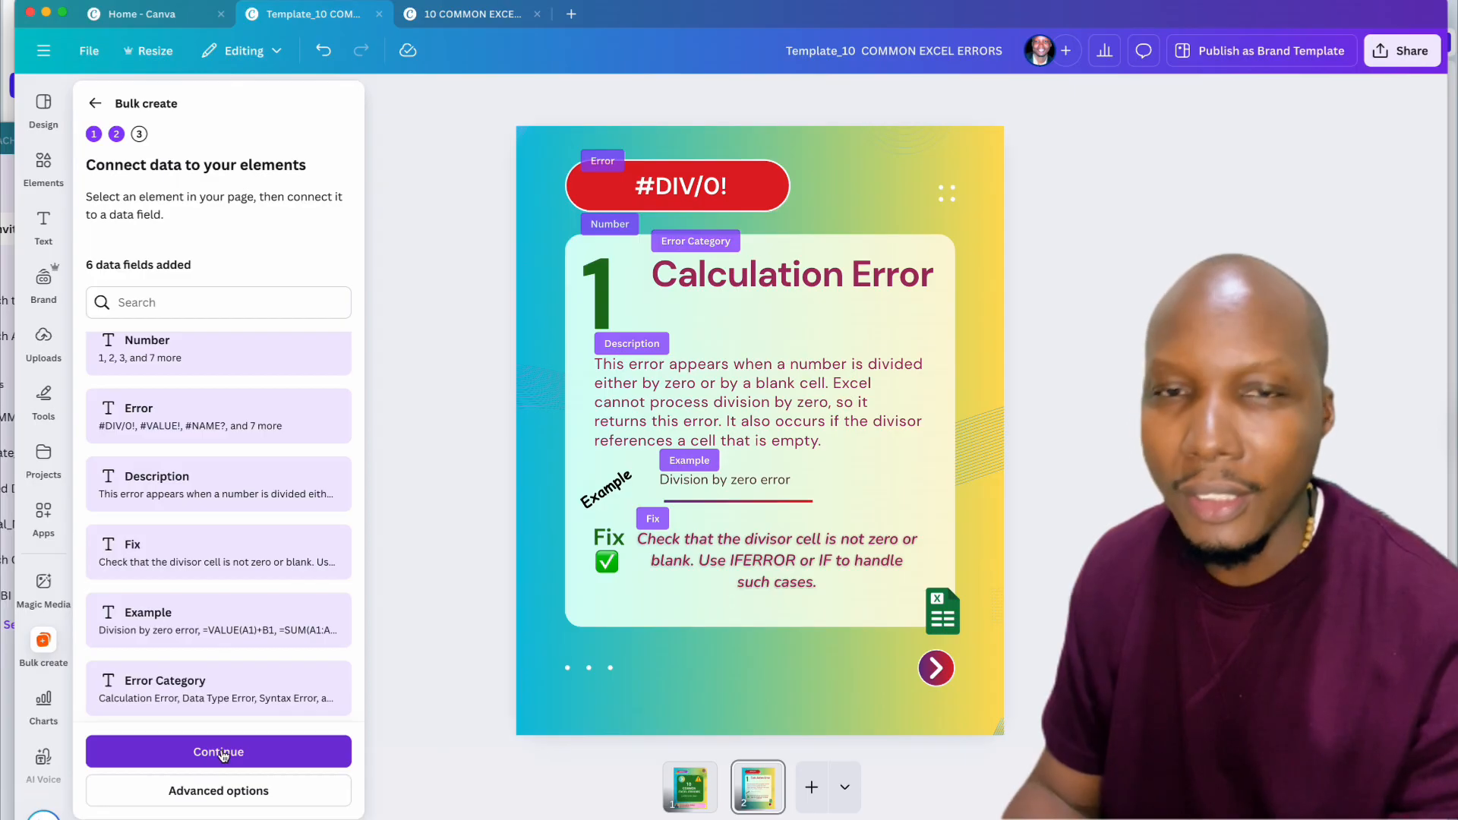
{"action": "left_click", "coordinate": [213, 791]}
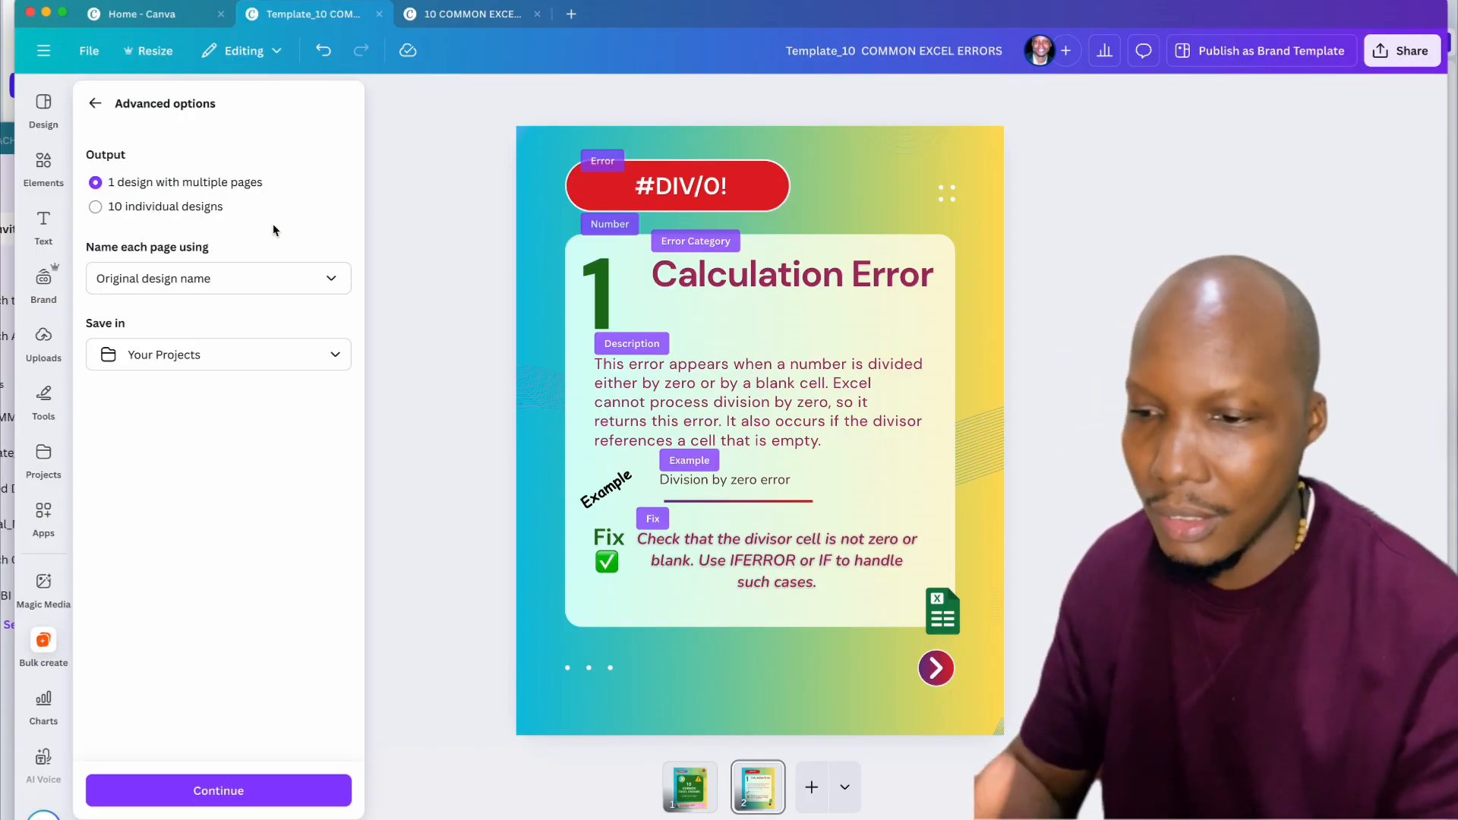
Step: Name each generated page from the Error column data and continue to the Apply data step
{"action": "left_click", "coordinate": [288, 283]}
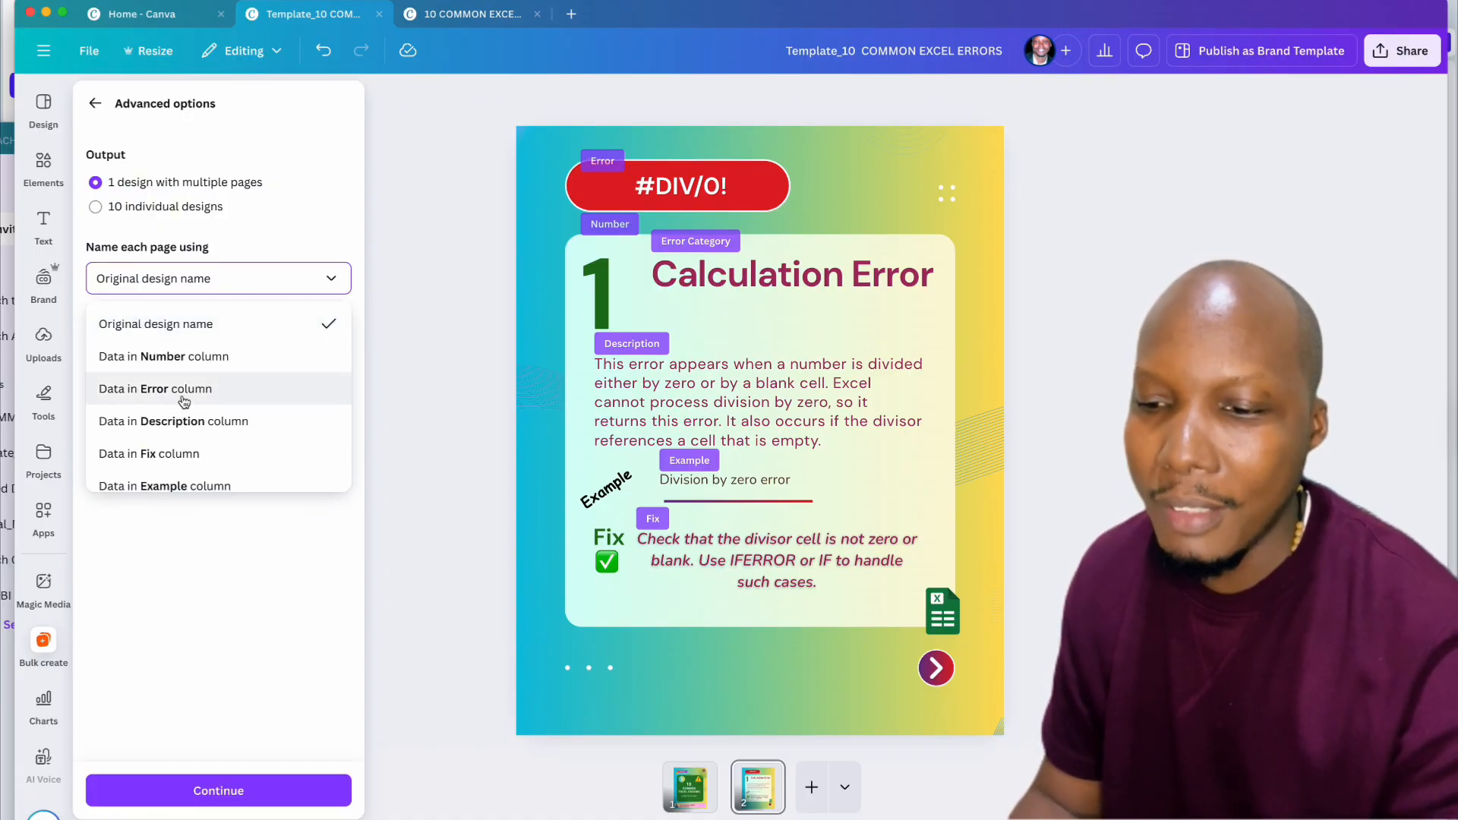
{"action": "left_click", "coordinate": [142, 390]}
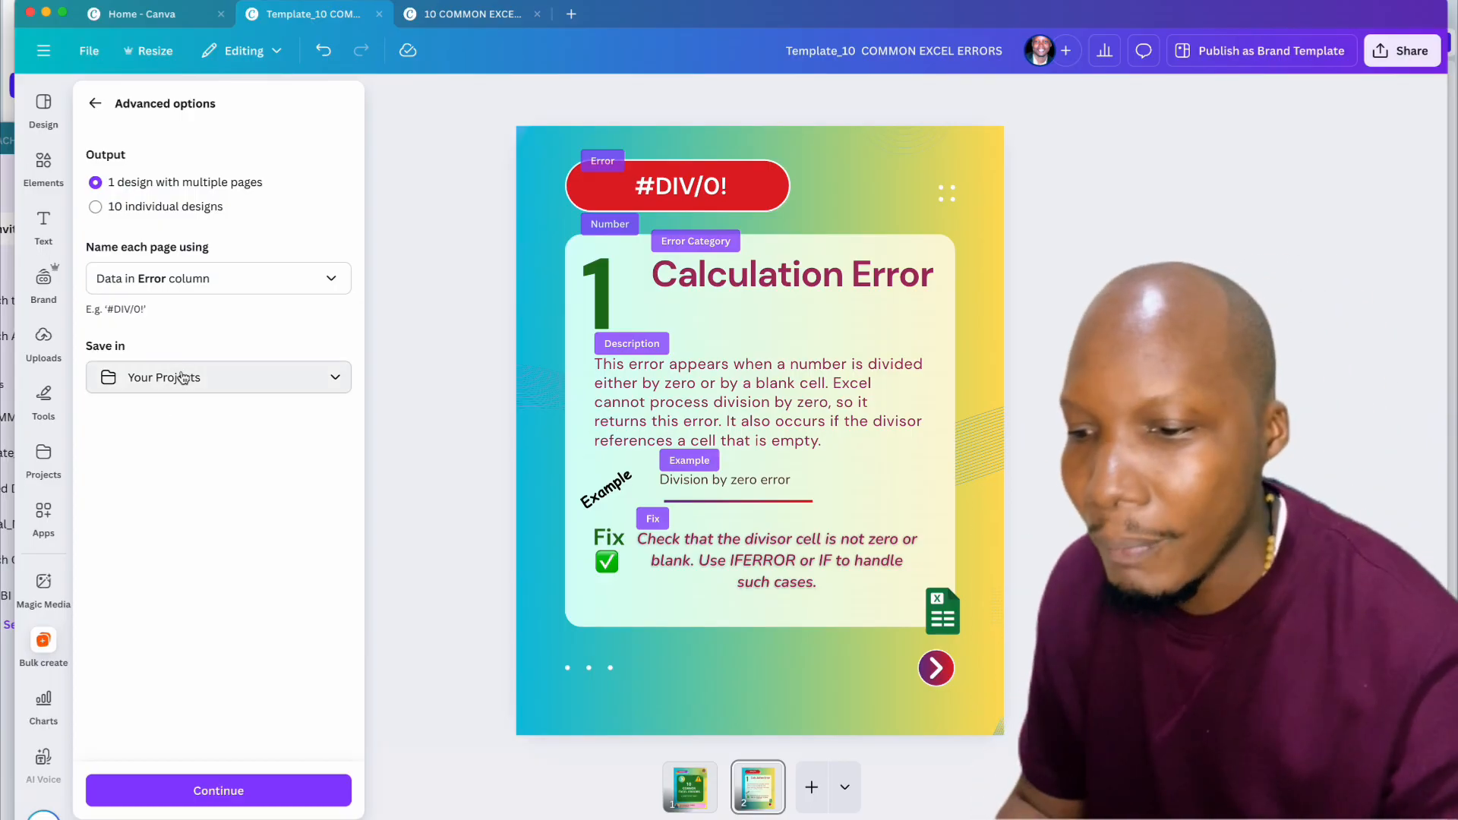
{"action": "left_click", "coordinate": [215, 803]}
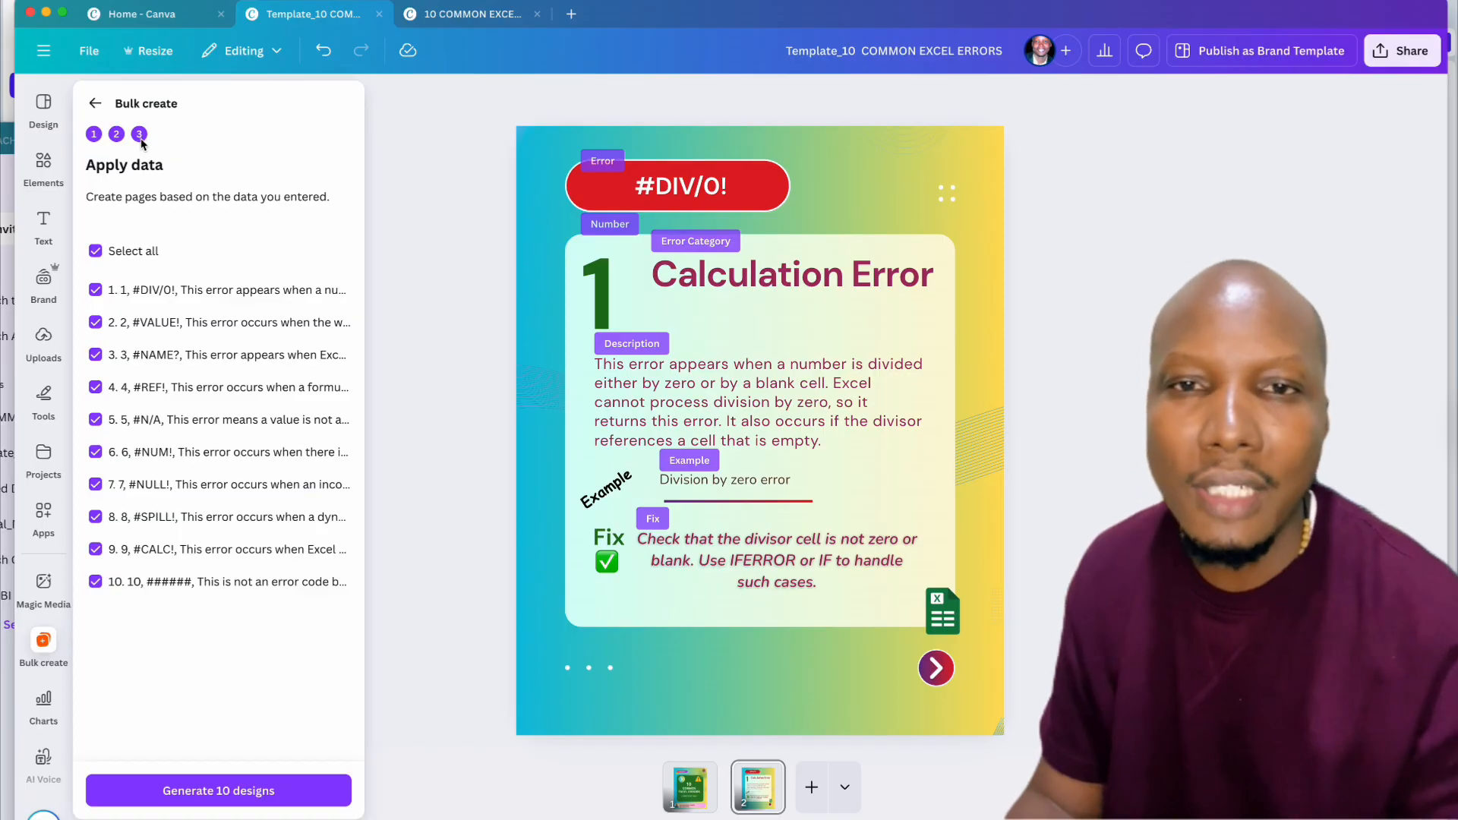
Step: Generate the 10 designs from the data rows and open the resulting Bulk 1 design
{"action": "left_click", "coordinate": [235, 797]}
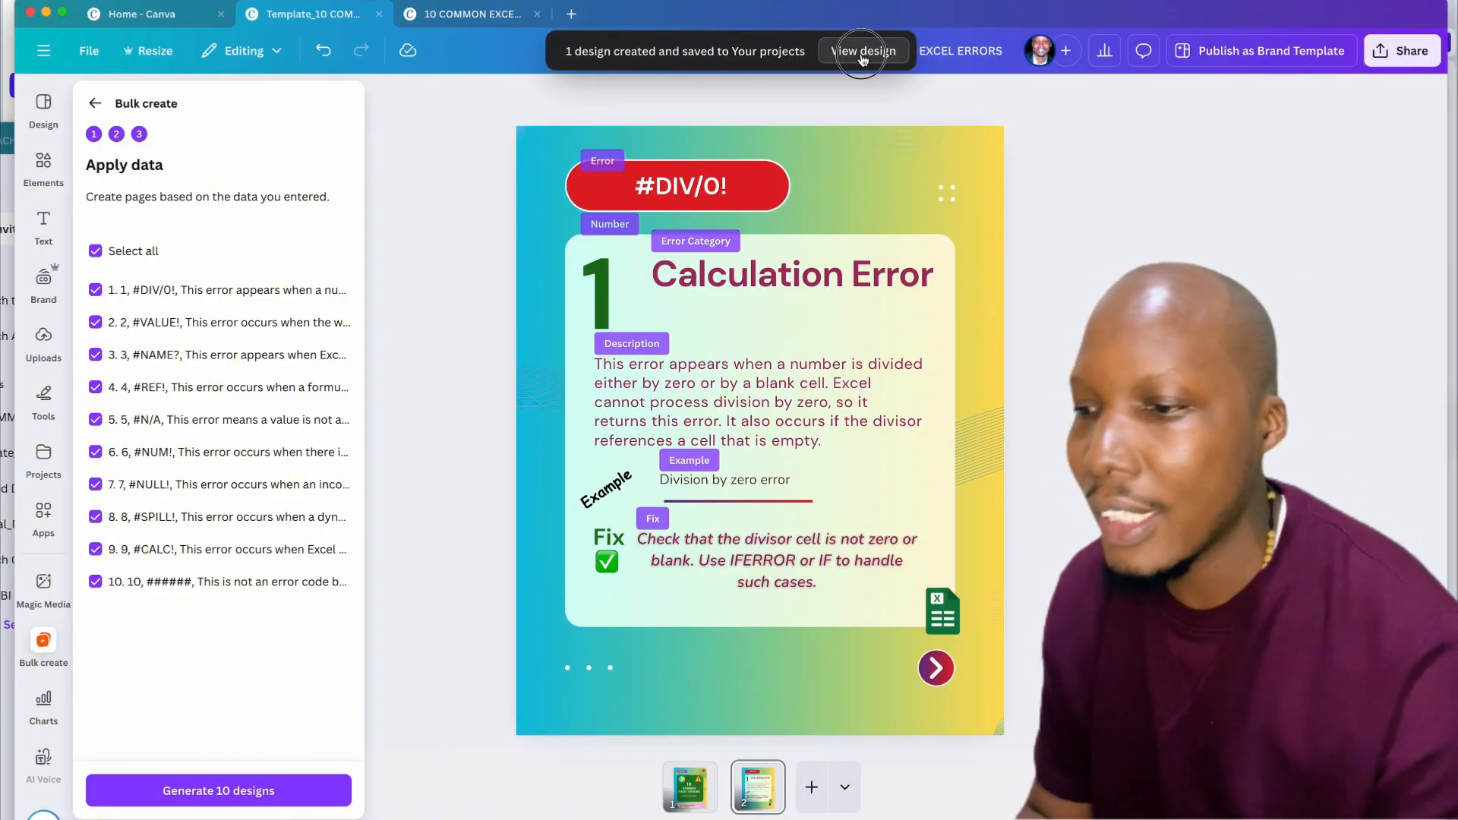
{"action": "left_click", "coordinate": [846, 53]}
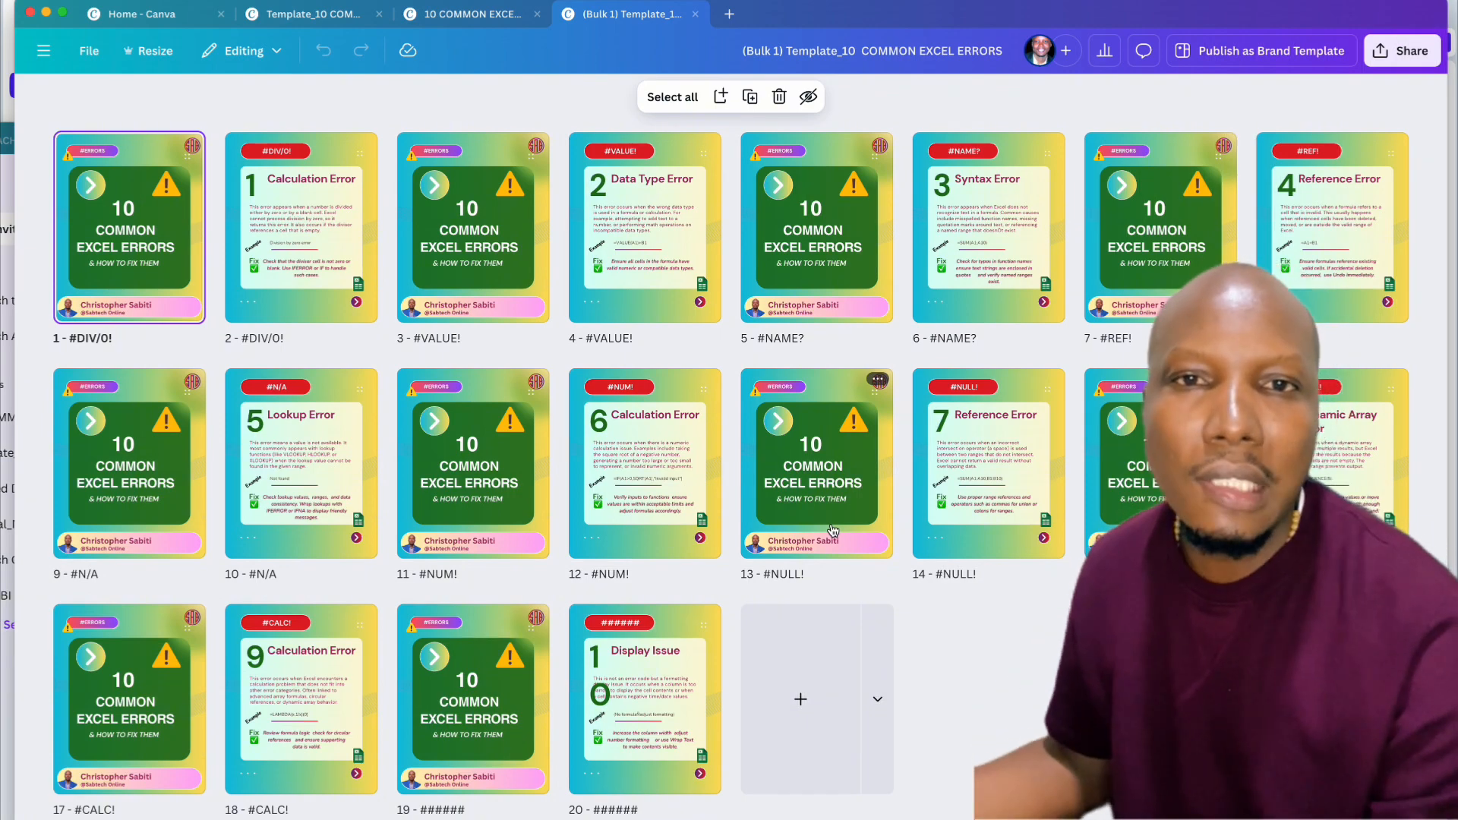
Step: Multi-select the duplicate cover pages 3, 5, 7, 11, 13 and 15 in the page grid
{"action": "left_click", "coordinate": [503, 283]}
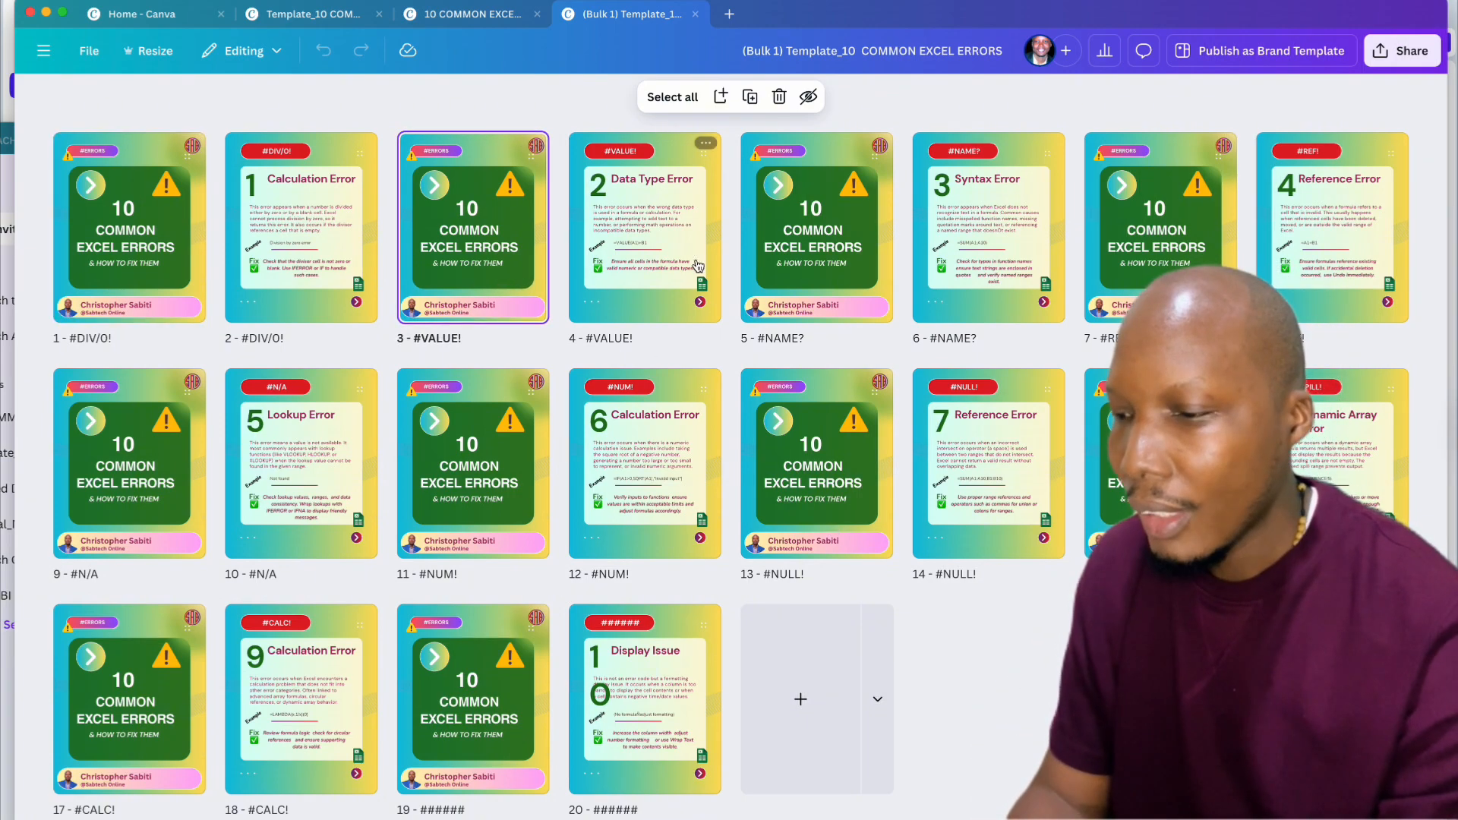
{"action": "left_click", "coordinate": [807, 228], "text": "shift"}
{"action": "left_click", "coordinate": [1144, 263], "text": "shift"}
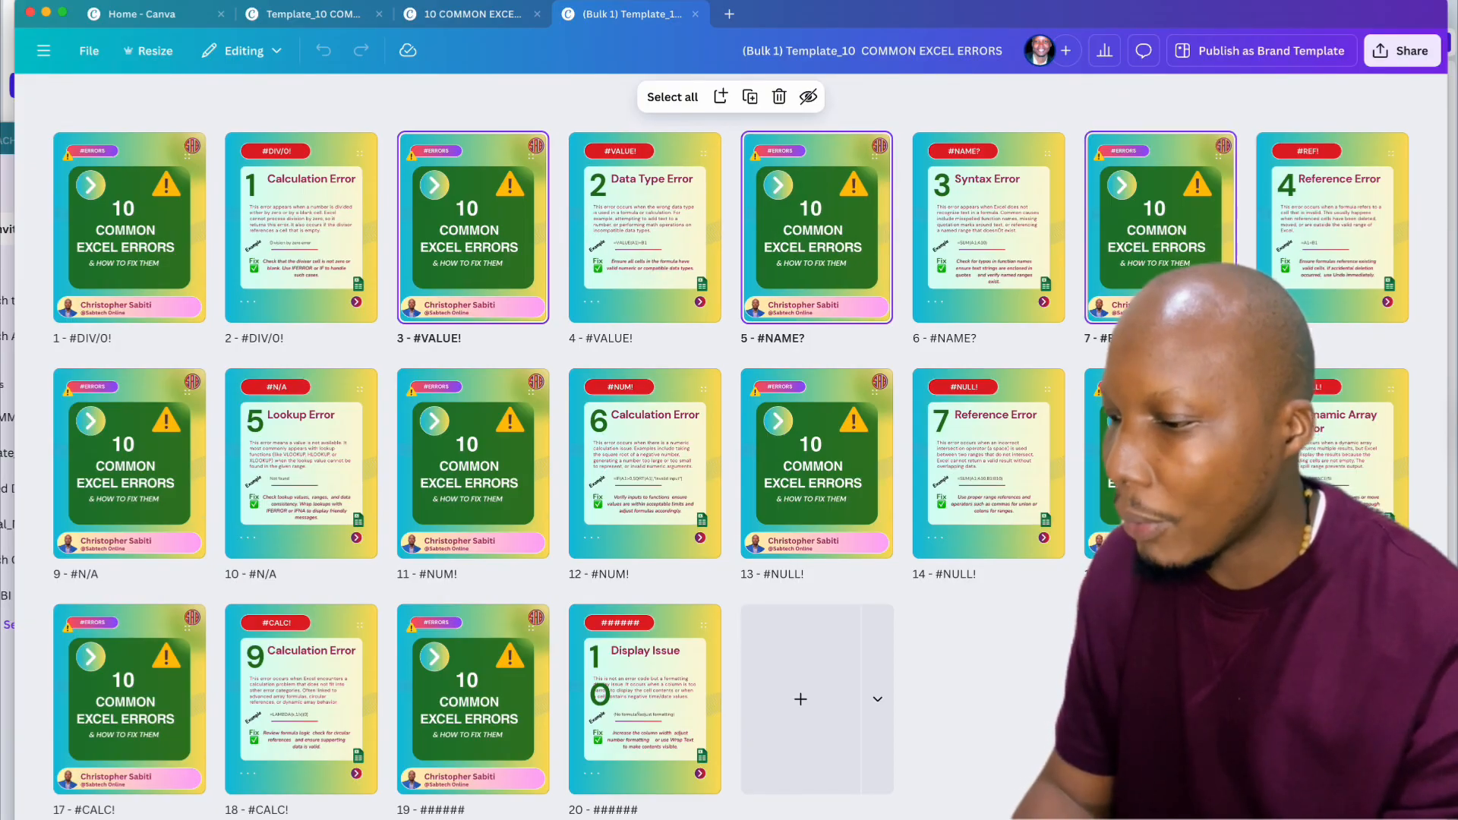
{"action": "right_click", "coordinate": [1145, 448]}
{"action": "left_click", "coordinate": [806, 435], "text": "shift"}
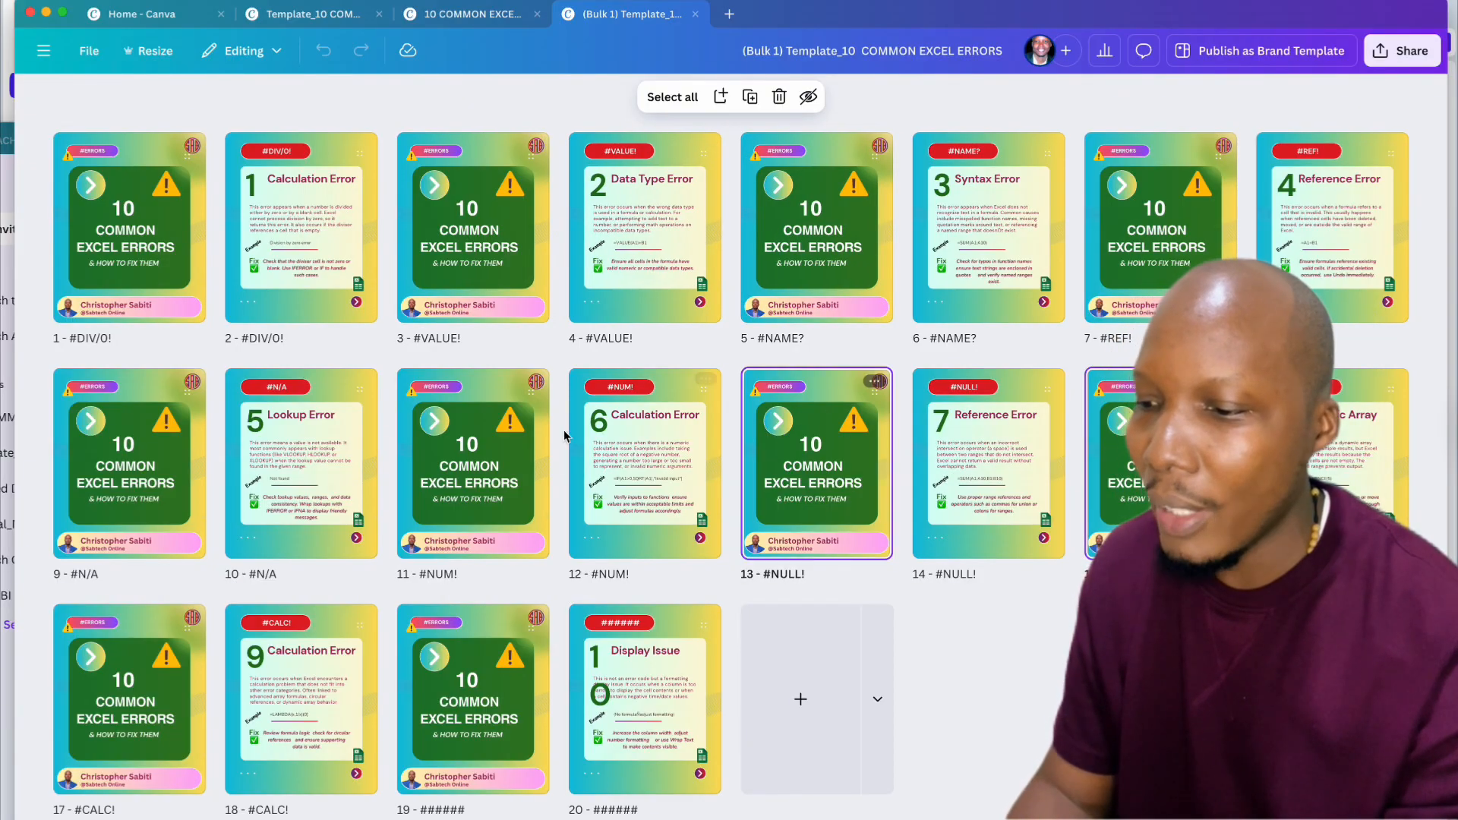
{"action": "left_click", "coordinate": [466, 435], "text": "shift"}
Step: Add the covers on pages 9, 17 and 19 to the selection and delete all selected covers
{"action": "left_click", "coordinate": [116, 439], "text": "shift"}
{"action": "left_click", "coordinate": [148, 661], "text": "shift"}
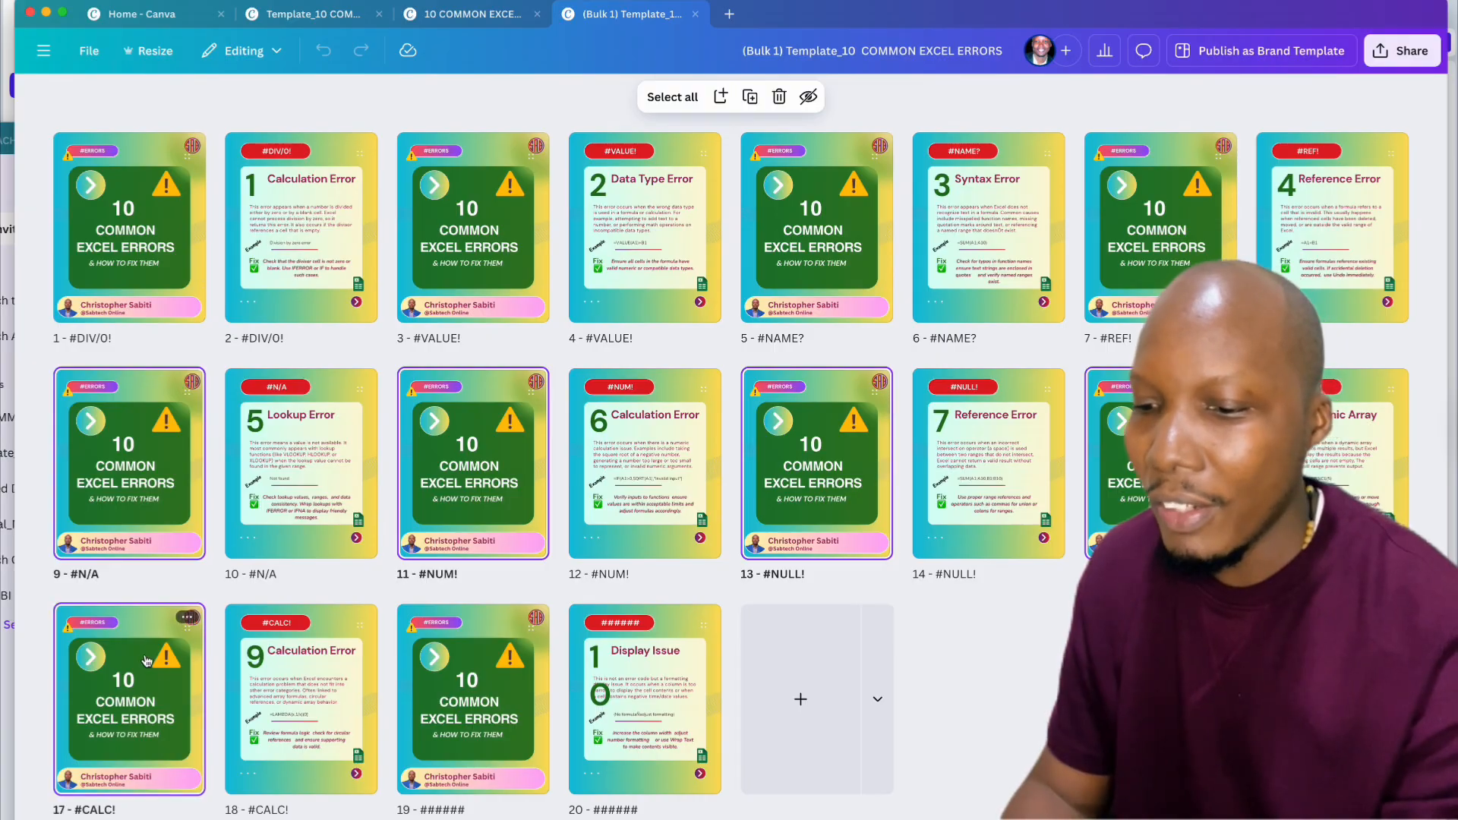
{"action": "left_click", "coordinate": [454, 681], "text": "shift"}
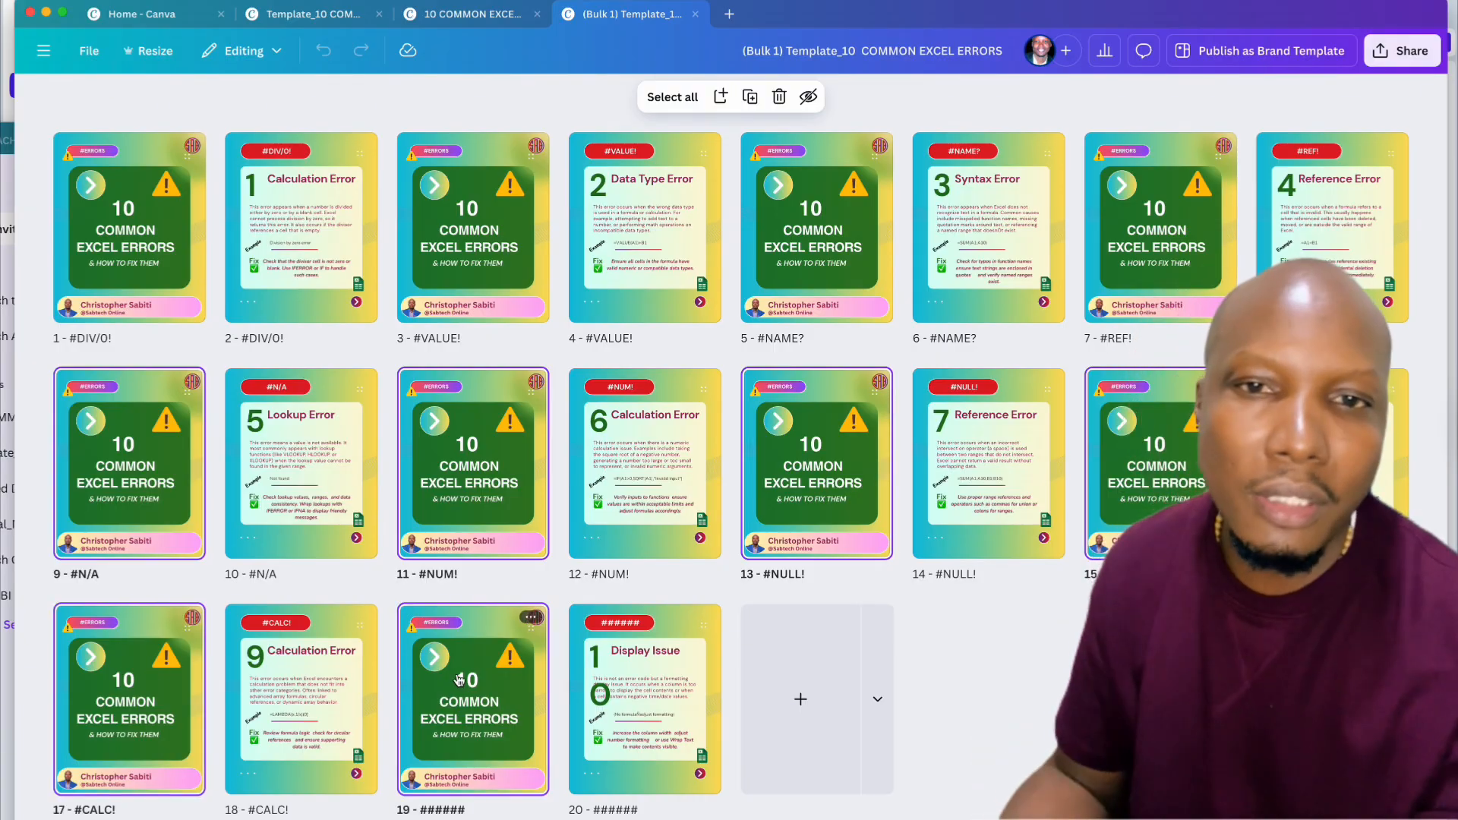
{"action": "key", "text": "Delete"}
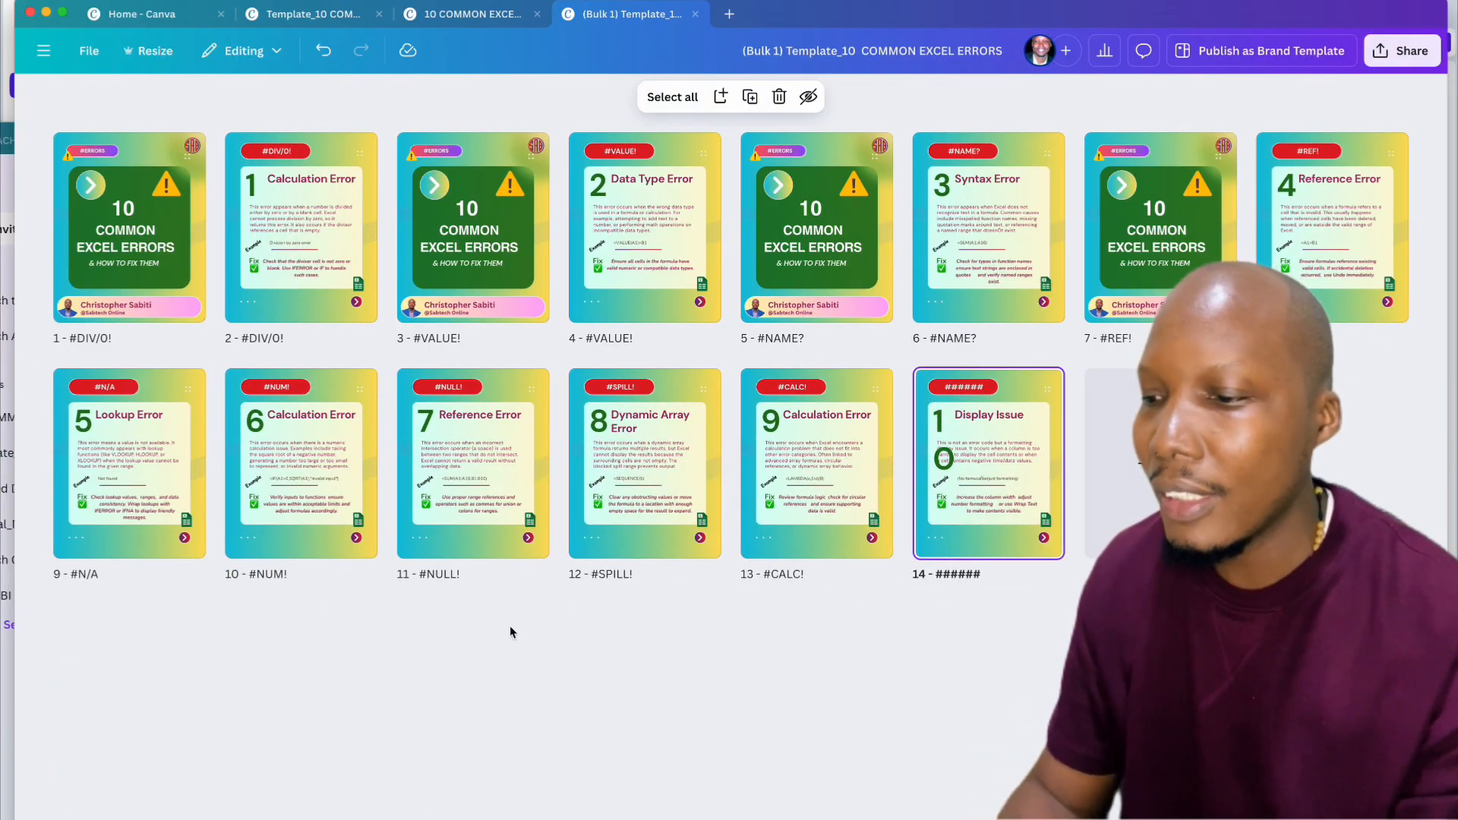
Step: Delete the leftover duplicate covers on pages 3, 5 and 7, then select the page 1 cover
{"action": "left_click", "coordinate": [463, 261]}
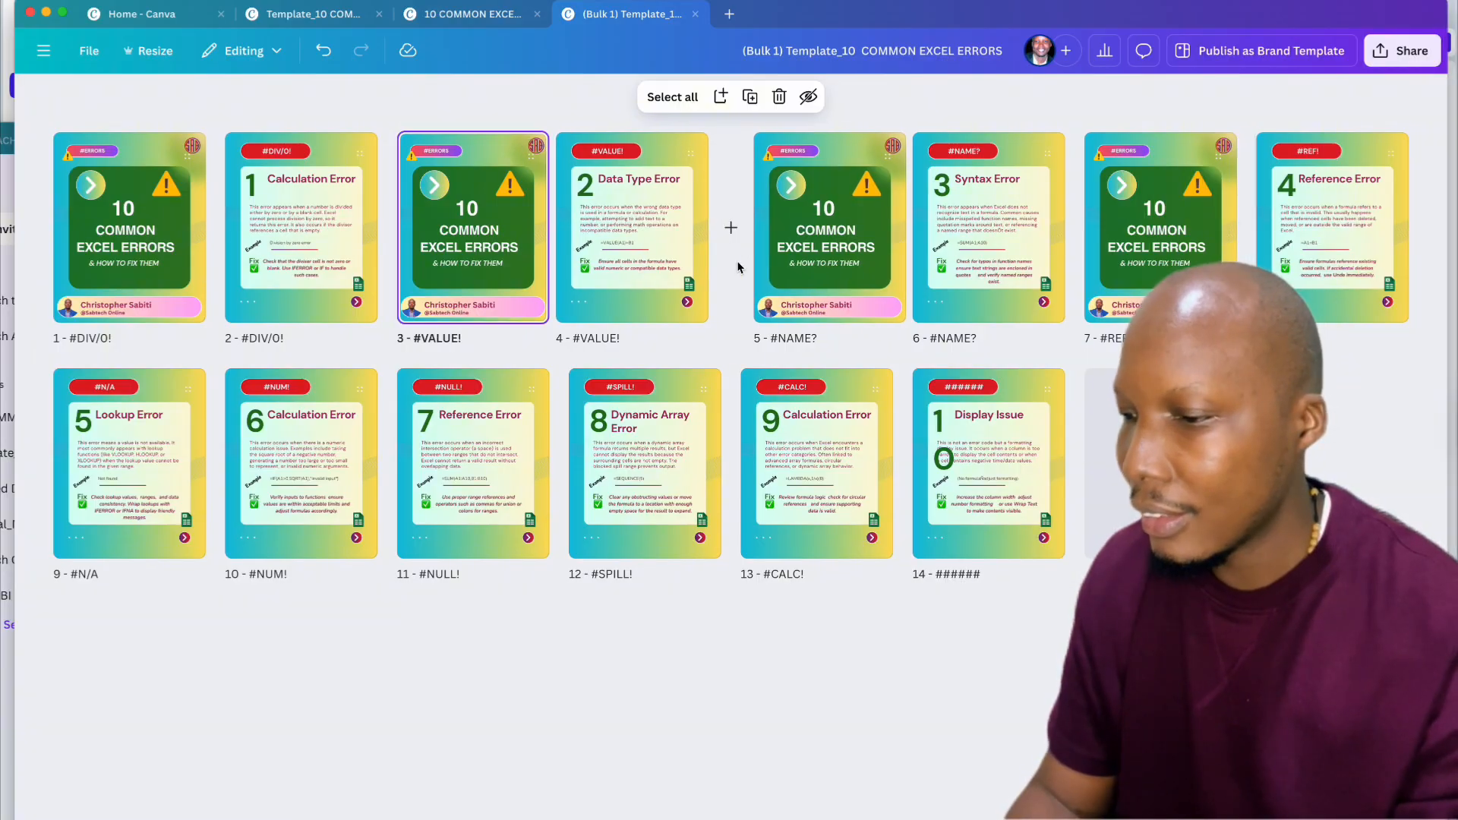
{"action": "left_click", "coordinate": [843, 239], "text": "shift"}
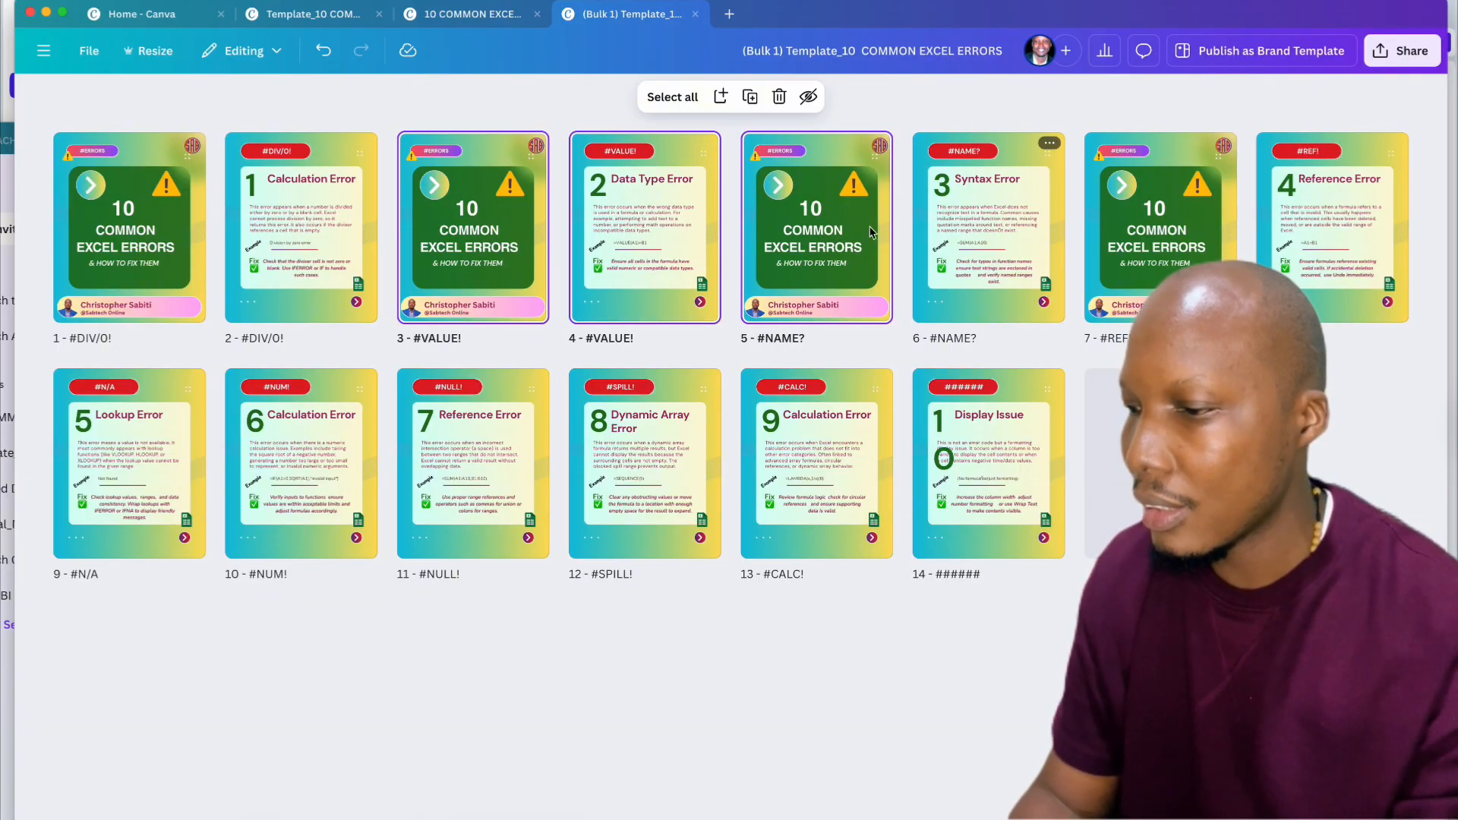
{"action": "left_click", "coordinate": [477, 247]}
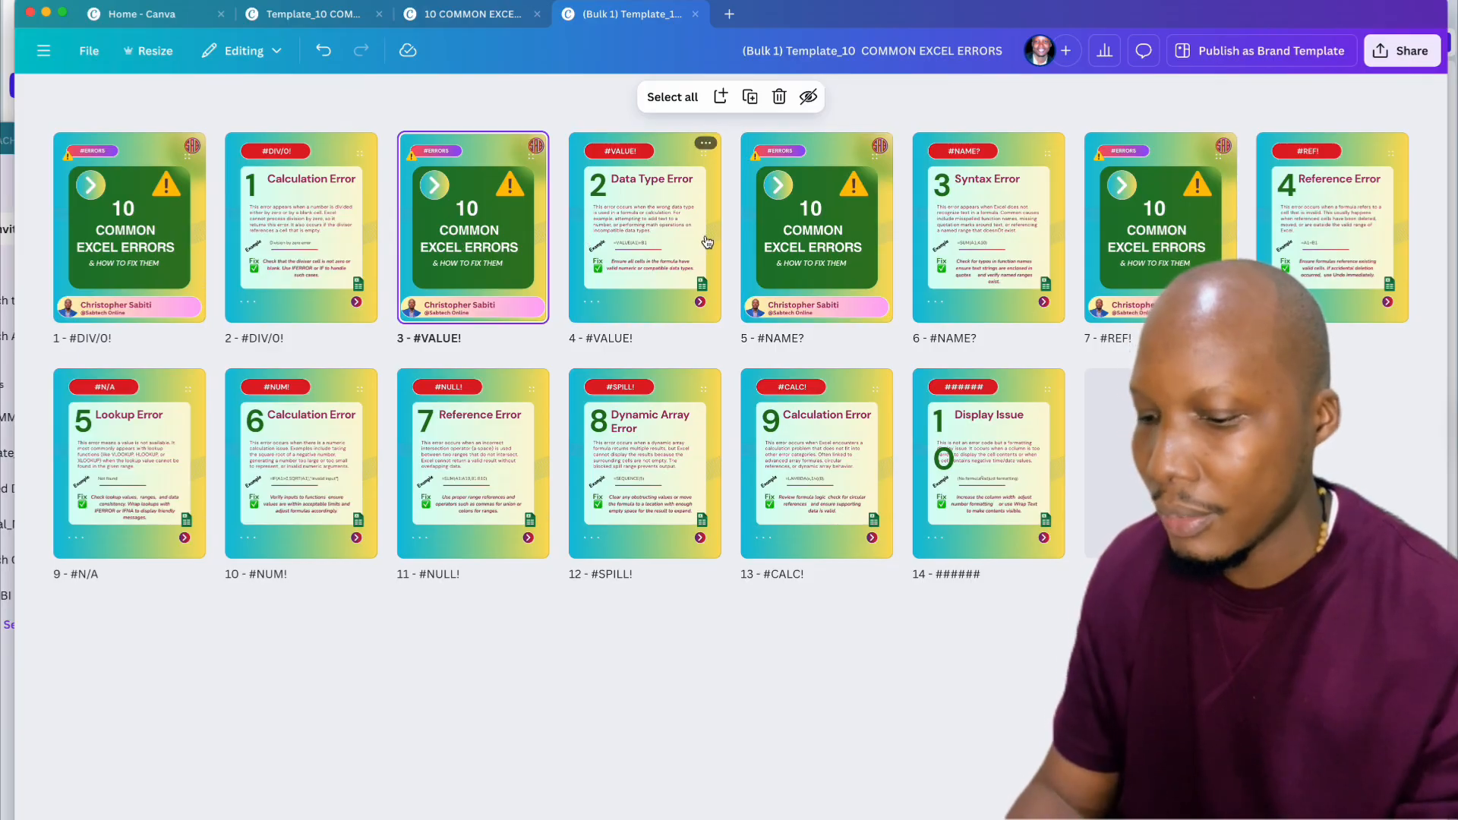
{"action": "left_click", "coordinate": [809, 207], "text": "super"}
{"action": "left_click", "coordinate": [1204, 231], "text": "super"}
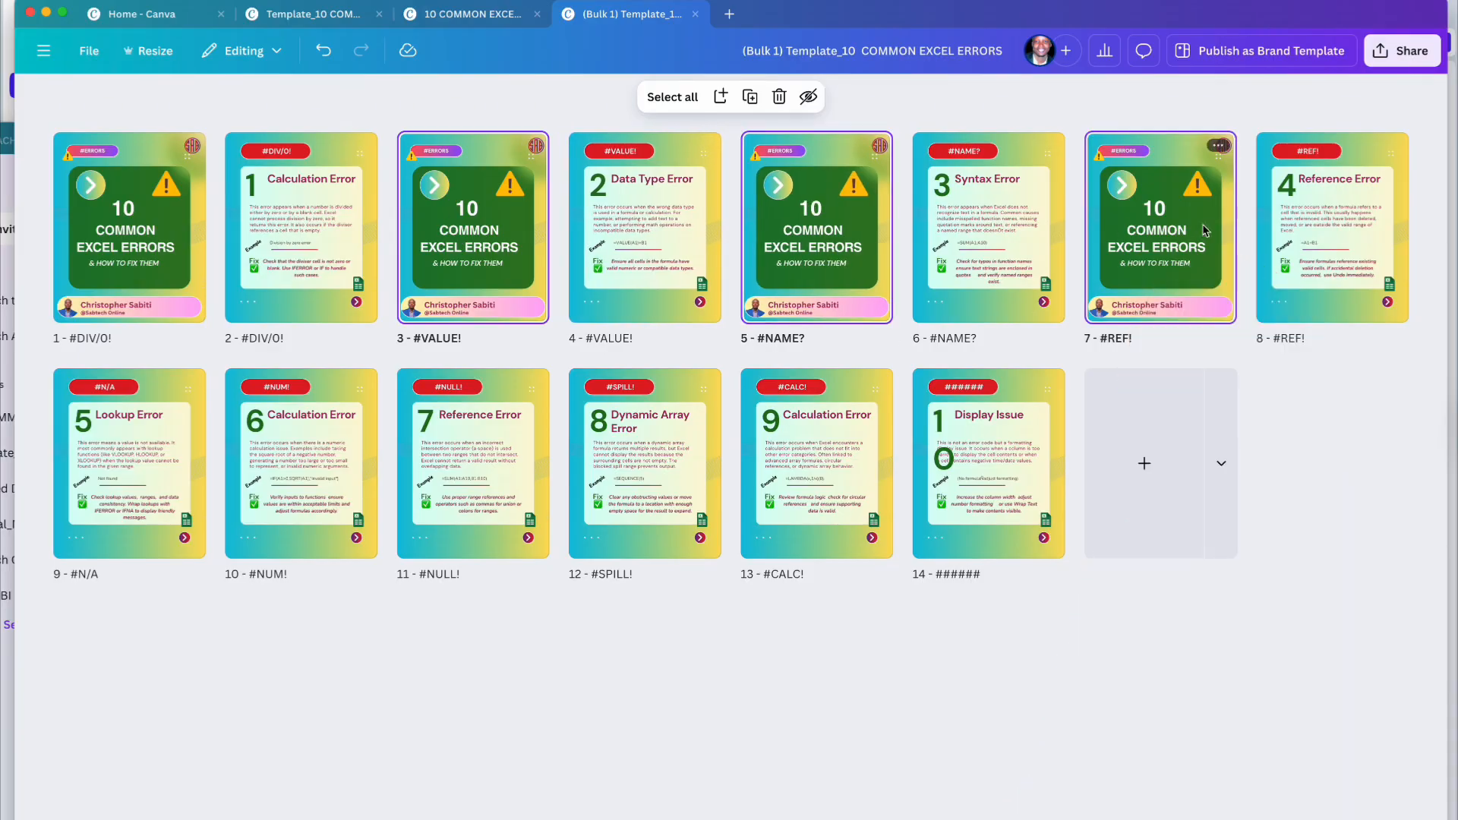
{"action": "key", "text": "Delete"}
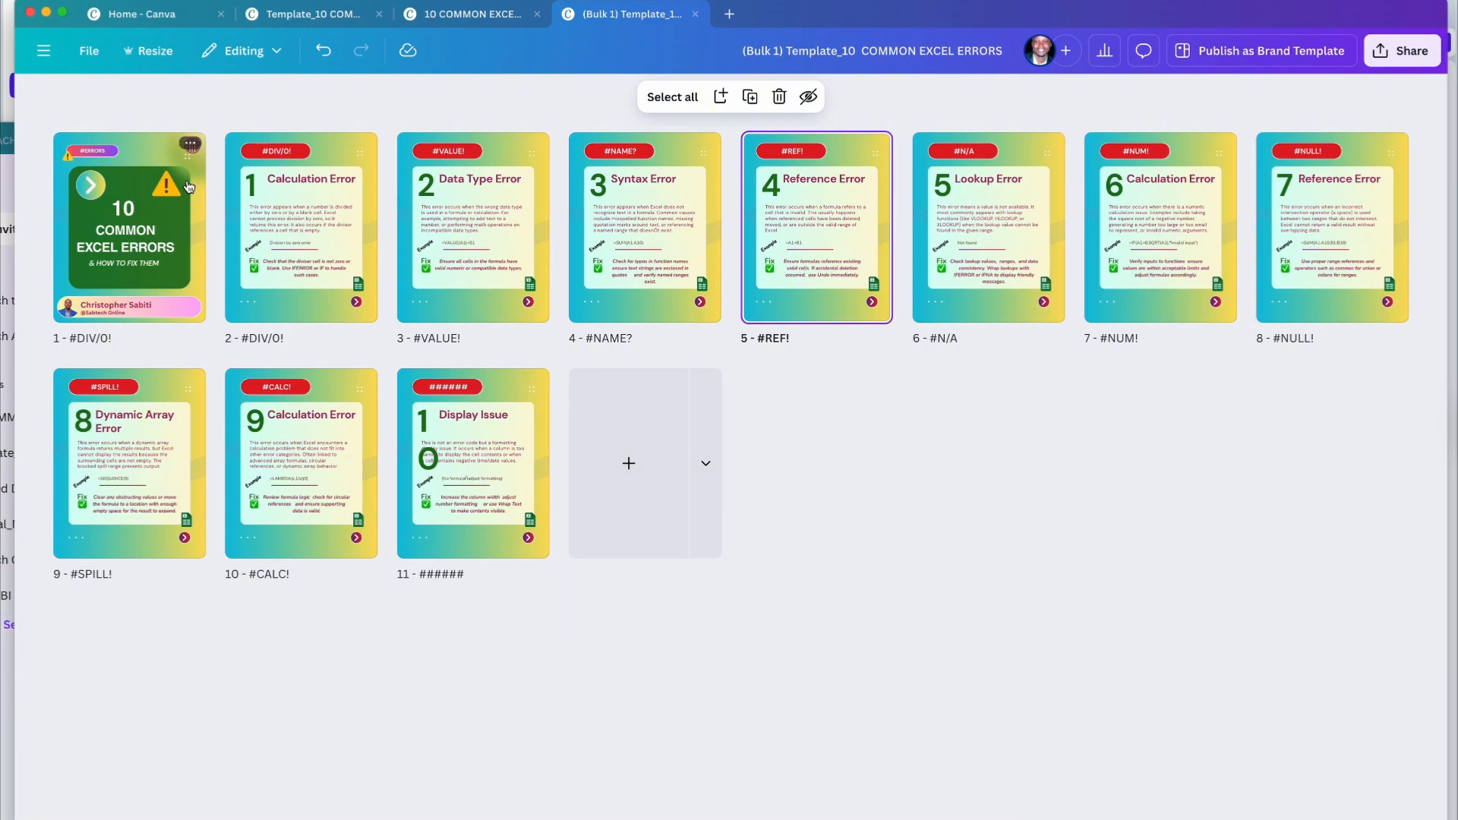
{"action": "left_click", "coordinate": [130, 215]}
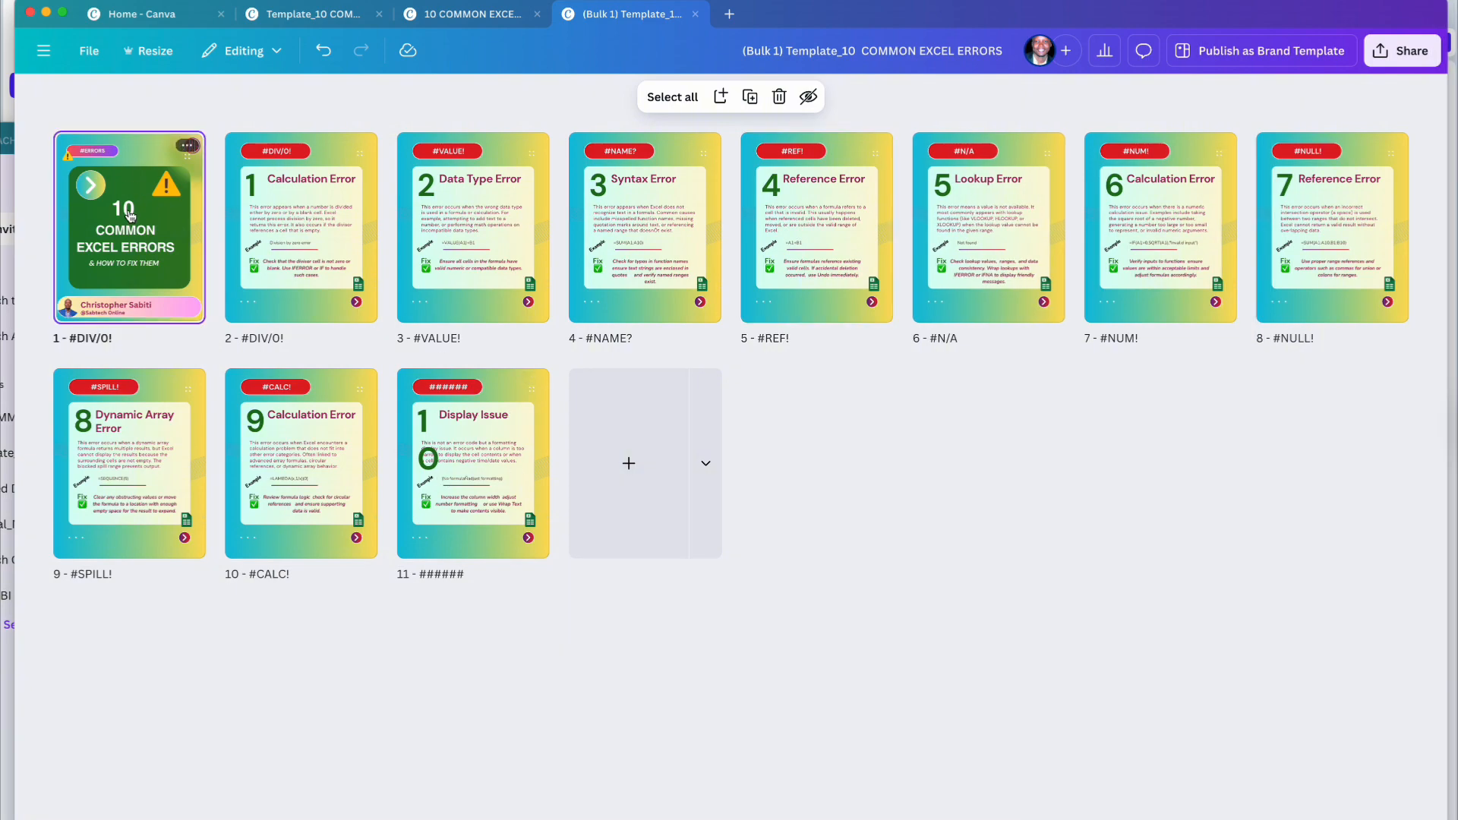
Step: Present the carousel full screen, advance to page 2, then return to the editor
{"action": "left_click", "coordinate": [1398, 792]}
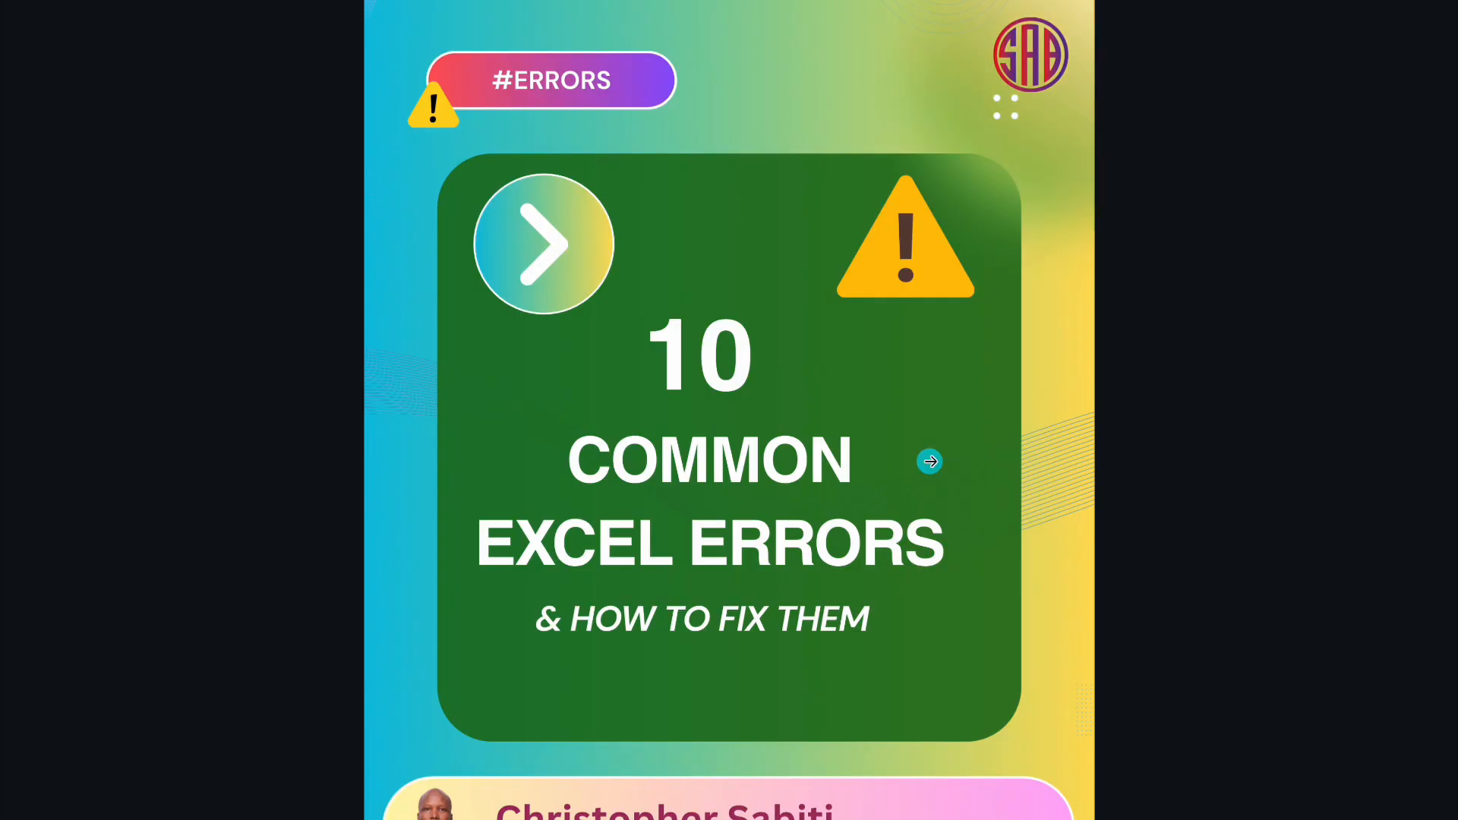
{"action": "left_click", "coordinate": [922, 487]}
{"action": "key", "text": "Escape"}
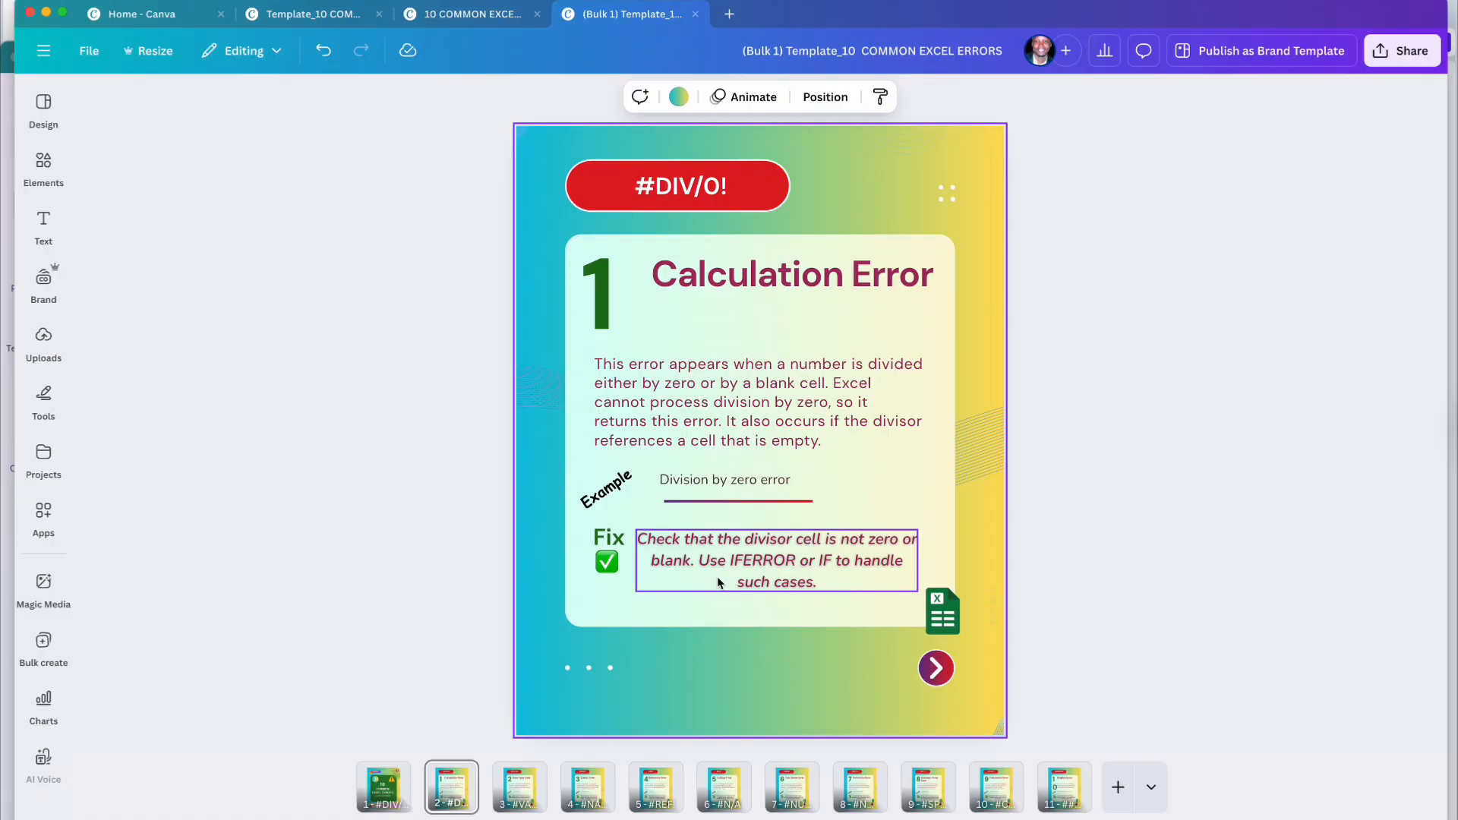
Step: Step from the cover page forward through the error pages, past #VALUE!, with the right arrow key
{"action": "left_click", "coordinate": [377, 794]}
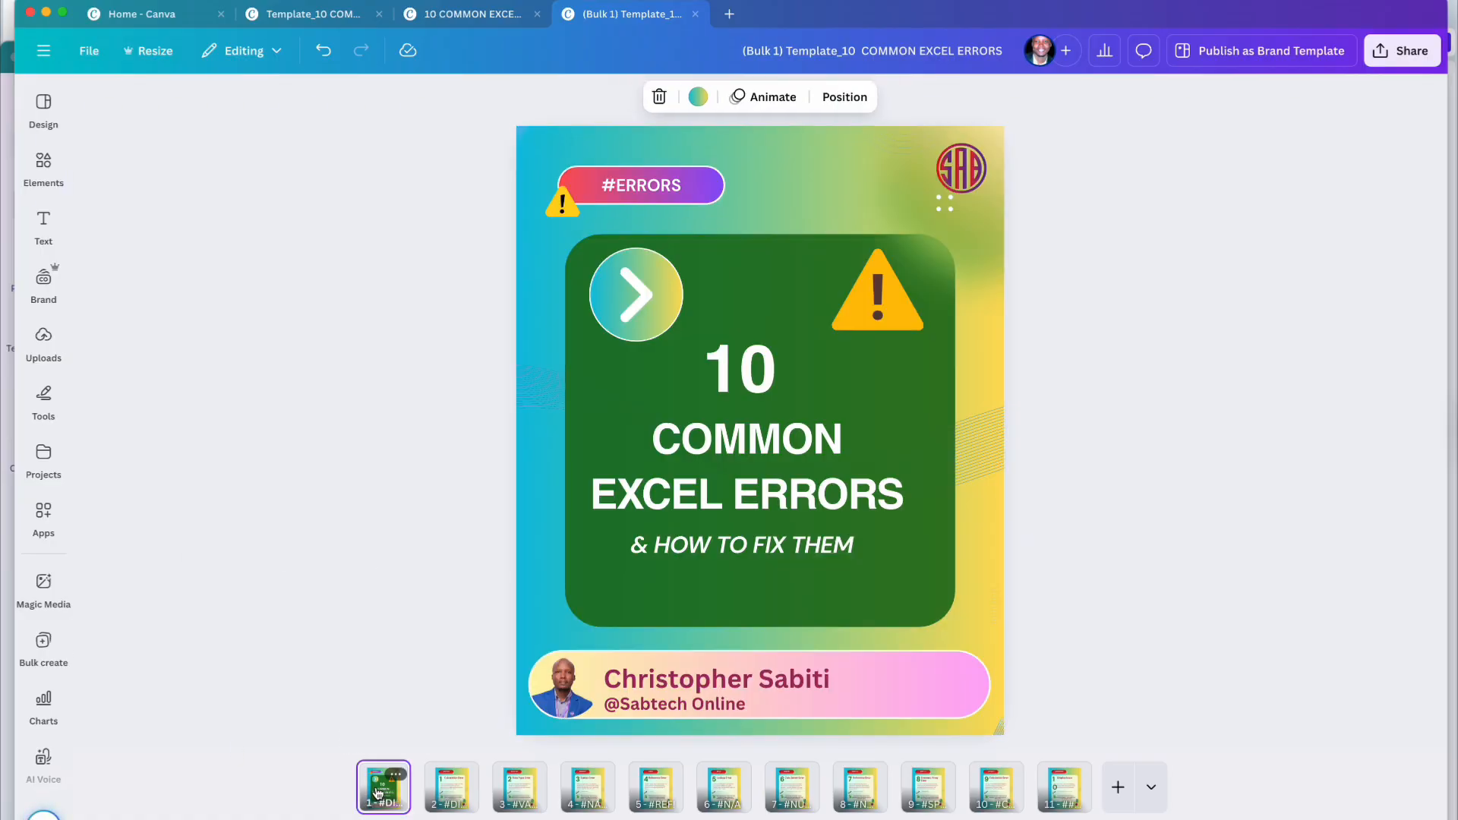
{"action": "key", "text": "Right"}
{"action": "key", "text": "Right"}
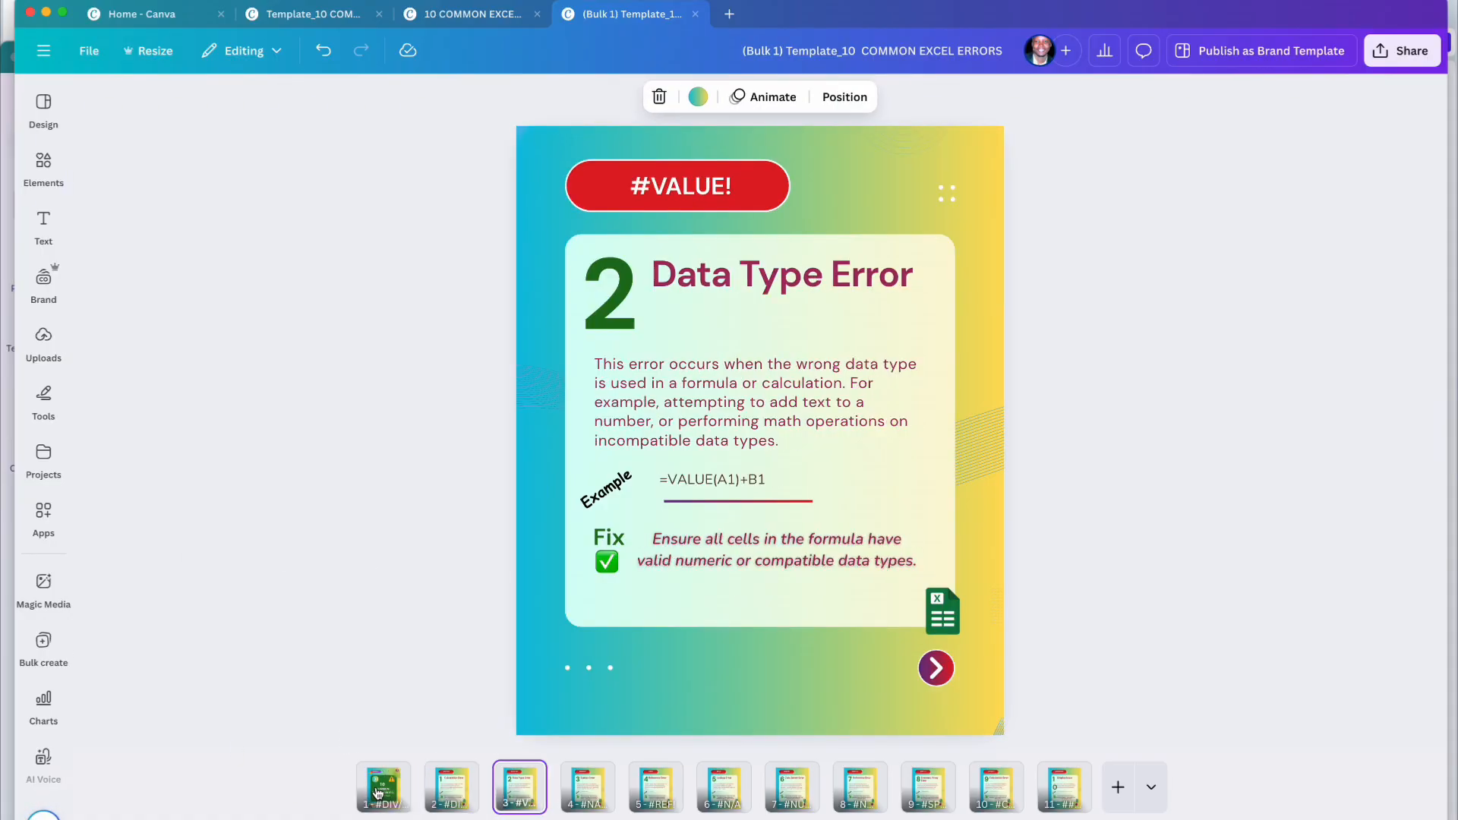
{"action": "key", "text": "Right"}
{"action": "key", "text": "Right"}
{"action": "key", "text": "Right"}
{"action": "key", "text": "Right"}
{"action": "key", "text": "Right"}
{"action": "key", "text": "Right"}
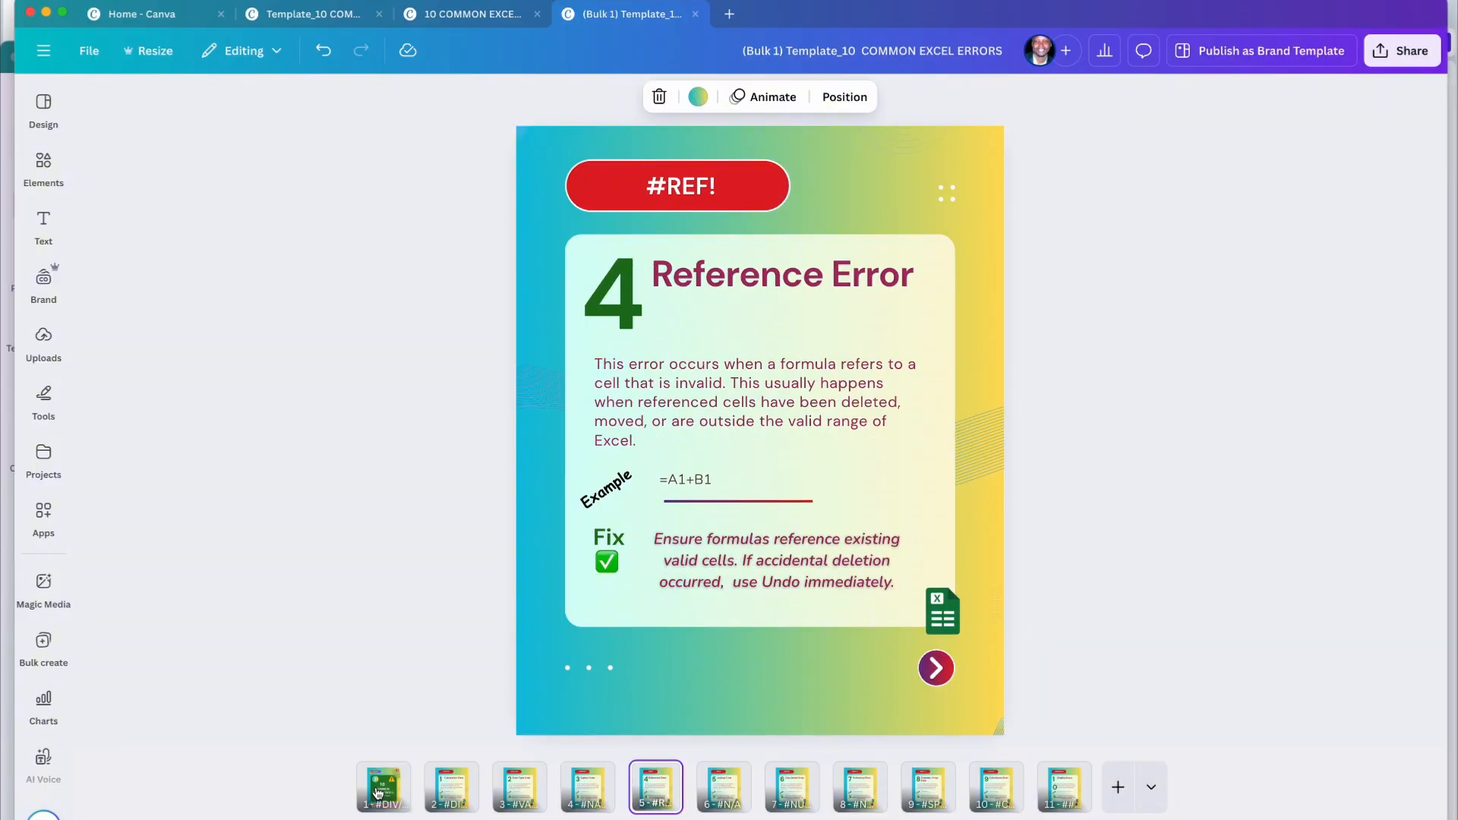
{"action": "key", "text": "Right"}
{"action": "key", "text": "Right"}
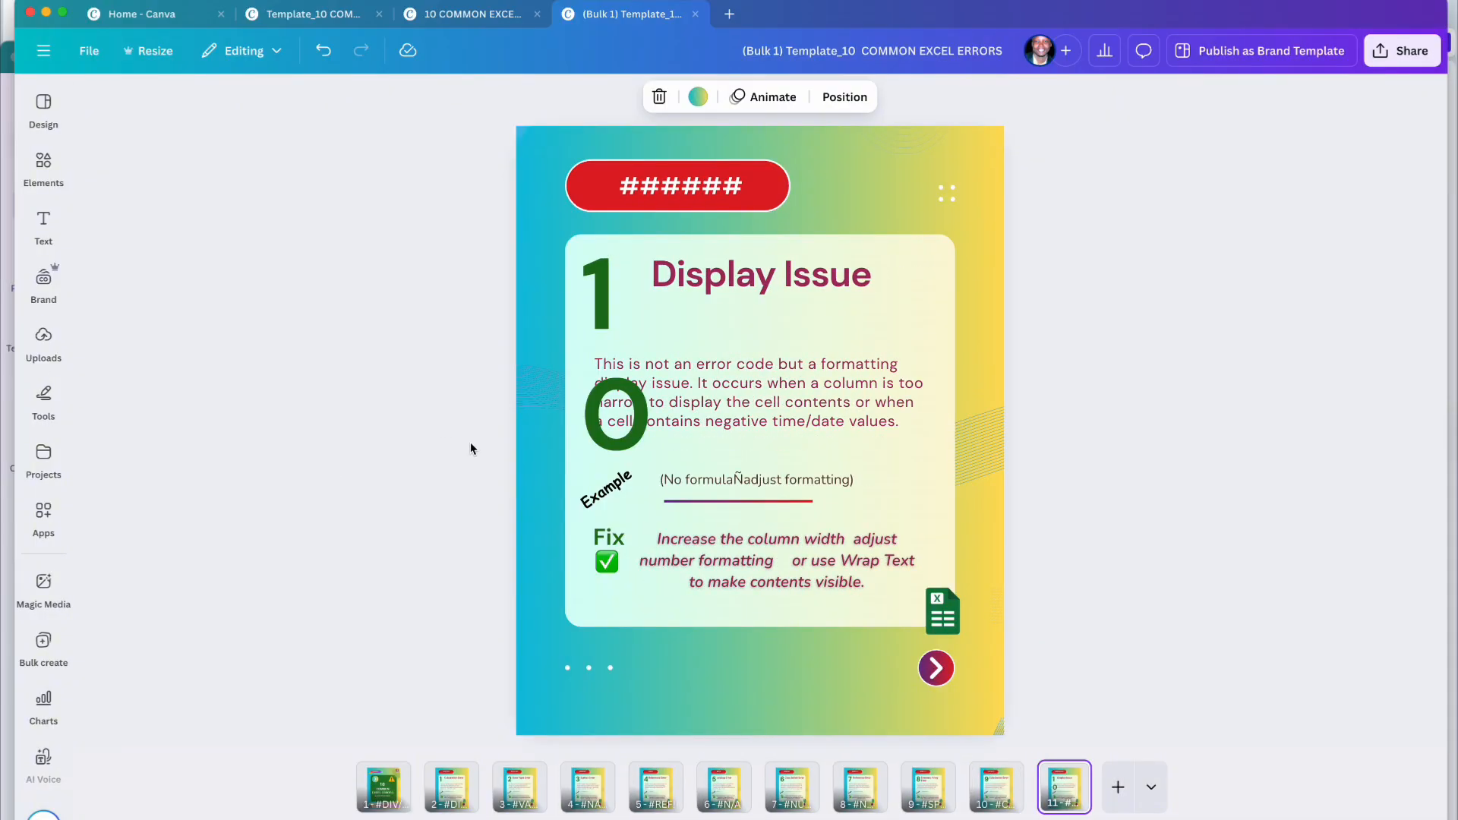
Step: Shift the Display Issue heading right and widen the 10 text box so it fits on one line
{"action": "left_click", "coordinate": [615, 321]}
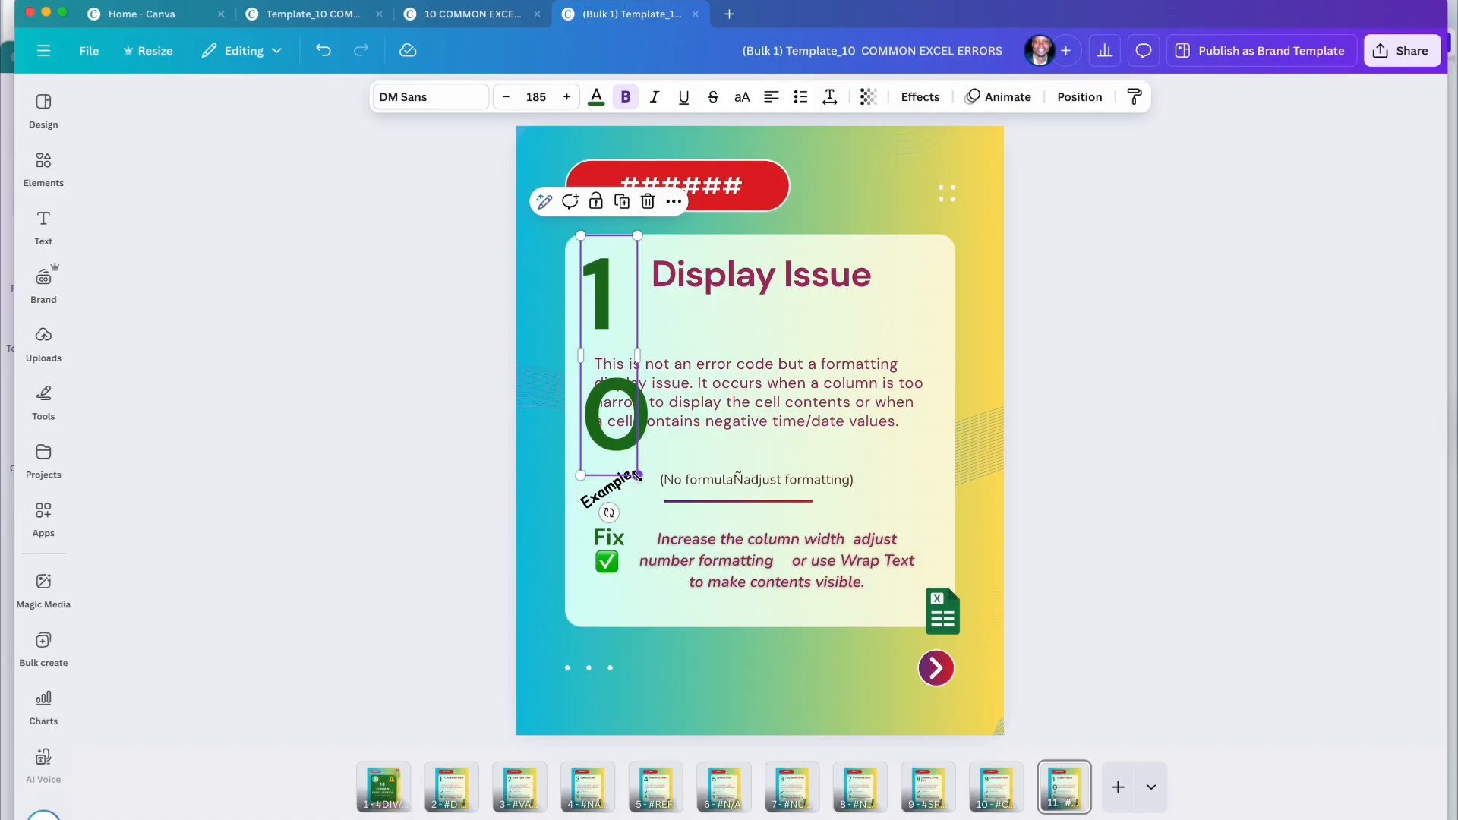
{"action": "left_click", "coordinate": [698, 287]}
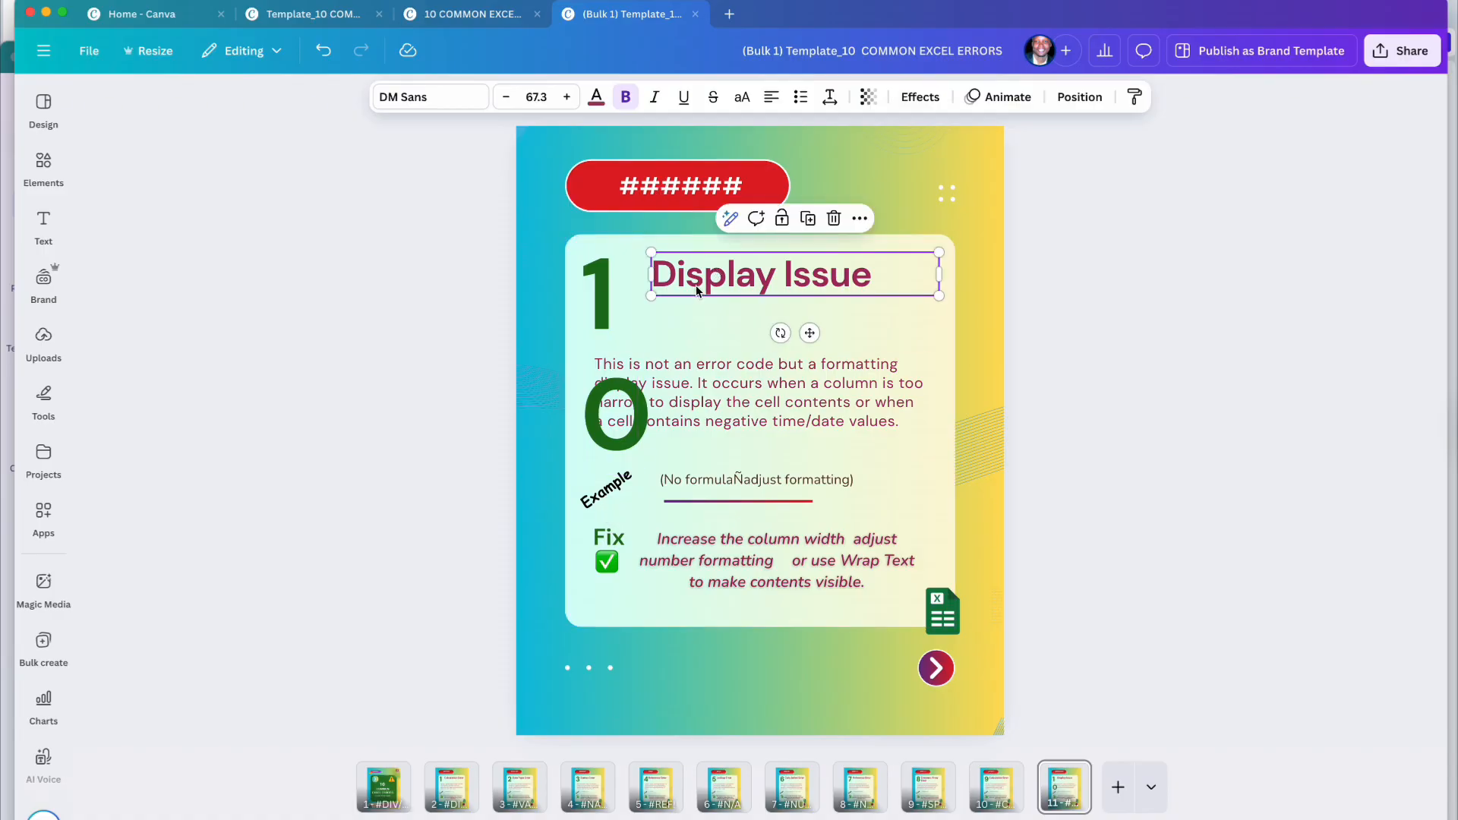
{"action": "left_click_drag", "start_coordinate": [697, 287], "coordinate": [734, 285]}
{"action": "left_click", "coordinate": [615, 434]}
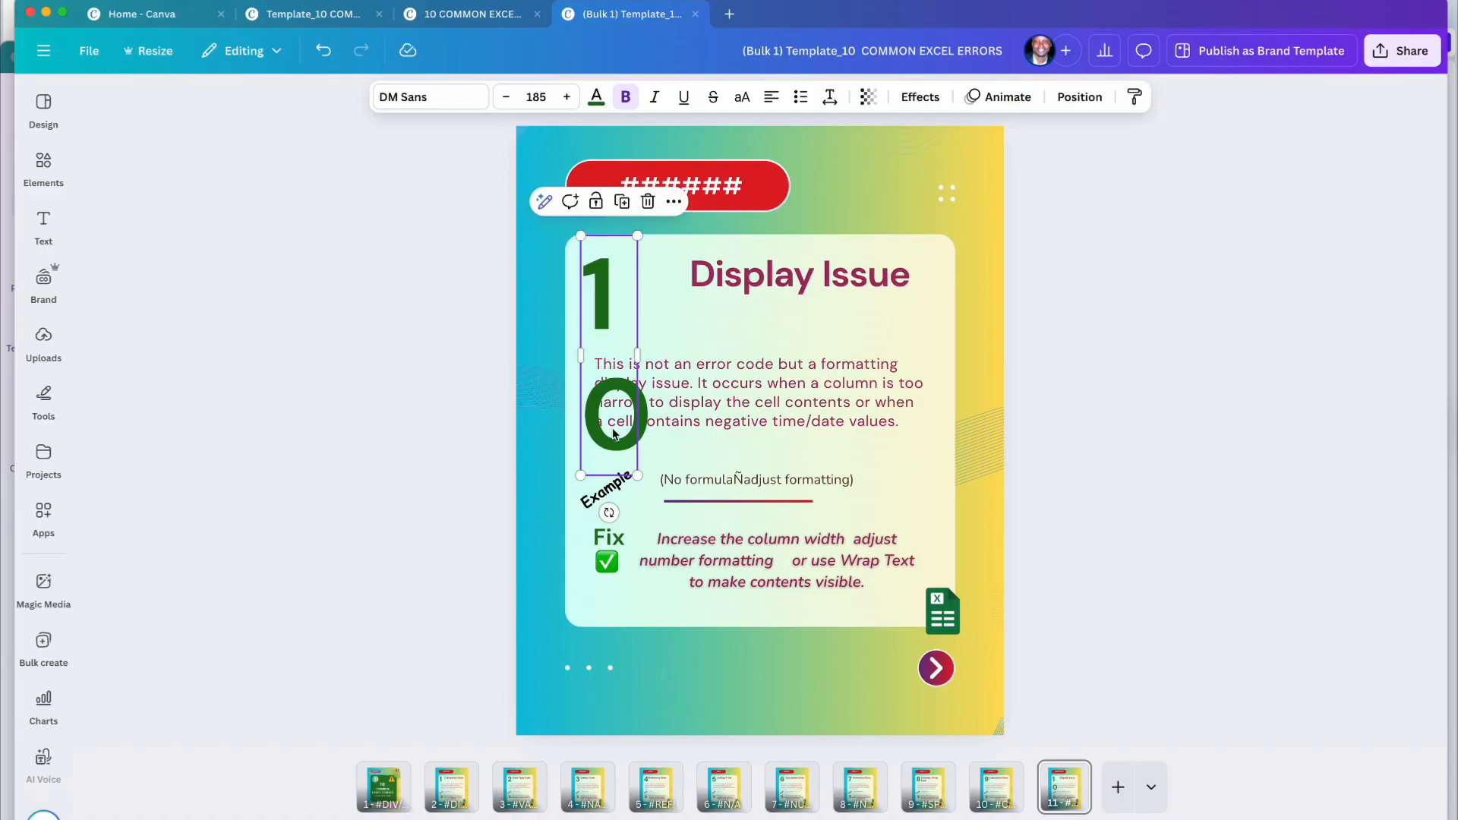
{"action": "left_click_drag", "start_coordinate": [639, 354], "coordinate": [689, 355]}
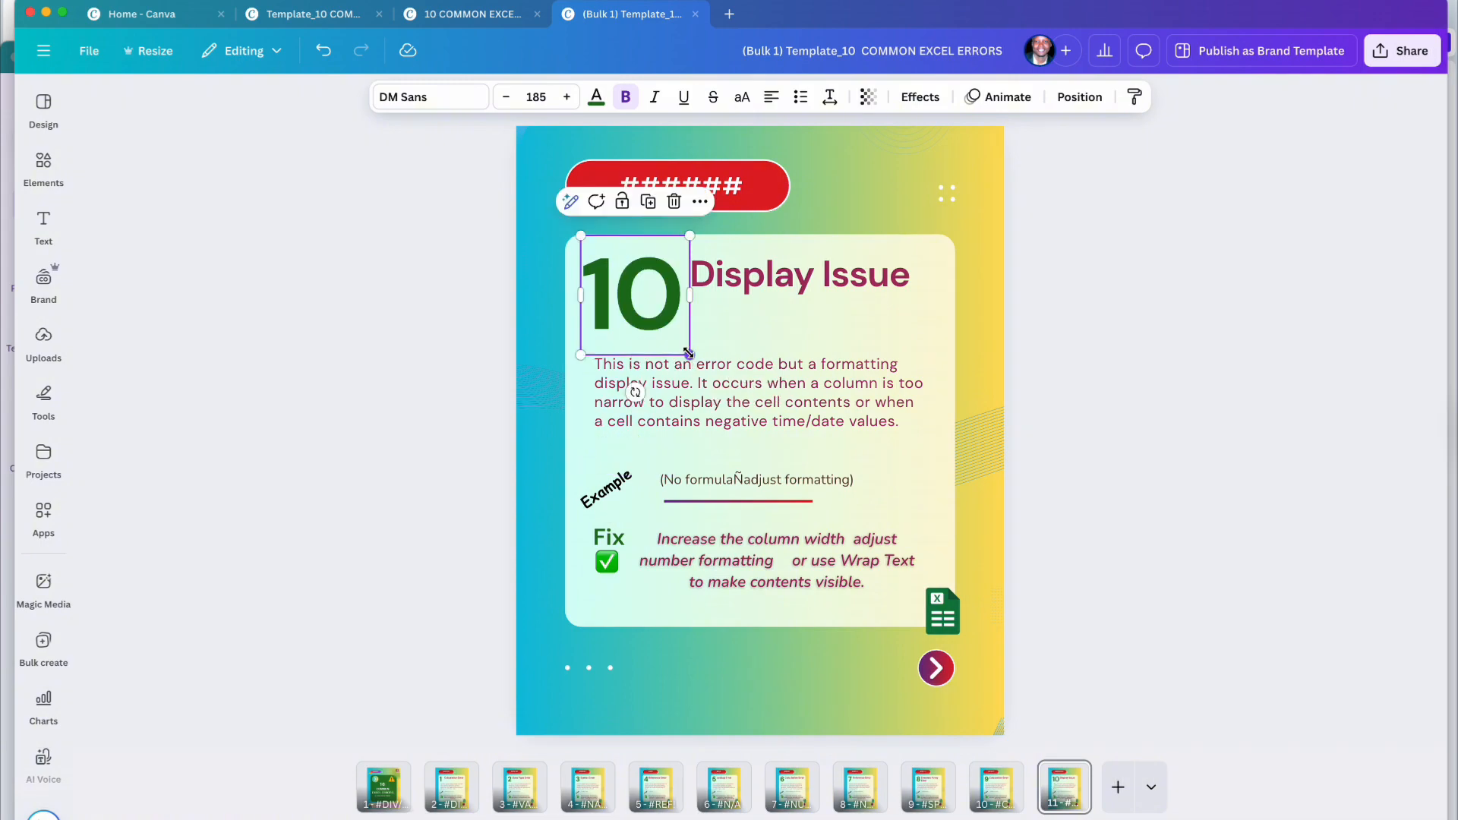
{"action": "left_click", "coordinate": [1037, 395]}
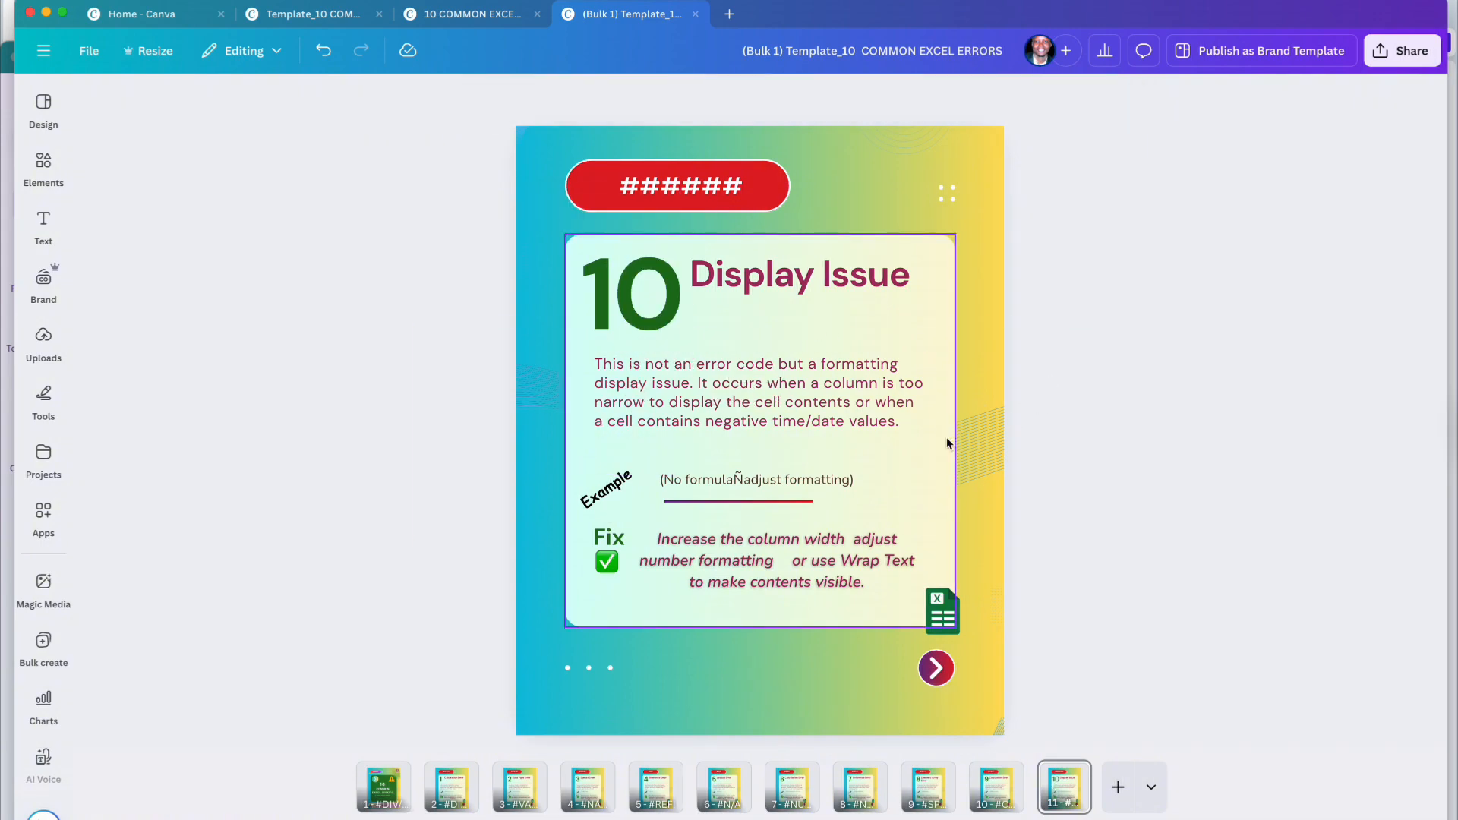
Step: Review the #CALC! and earlier pages against the Common Excel errors CSV, then return to Canva
{"action": "left_click", "coordinate": [1003, 788]}
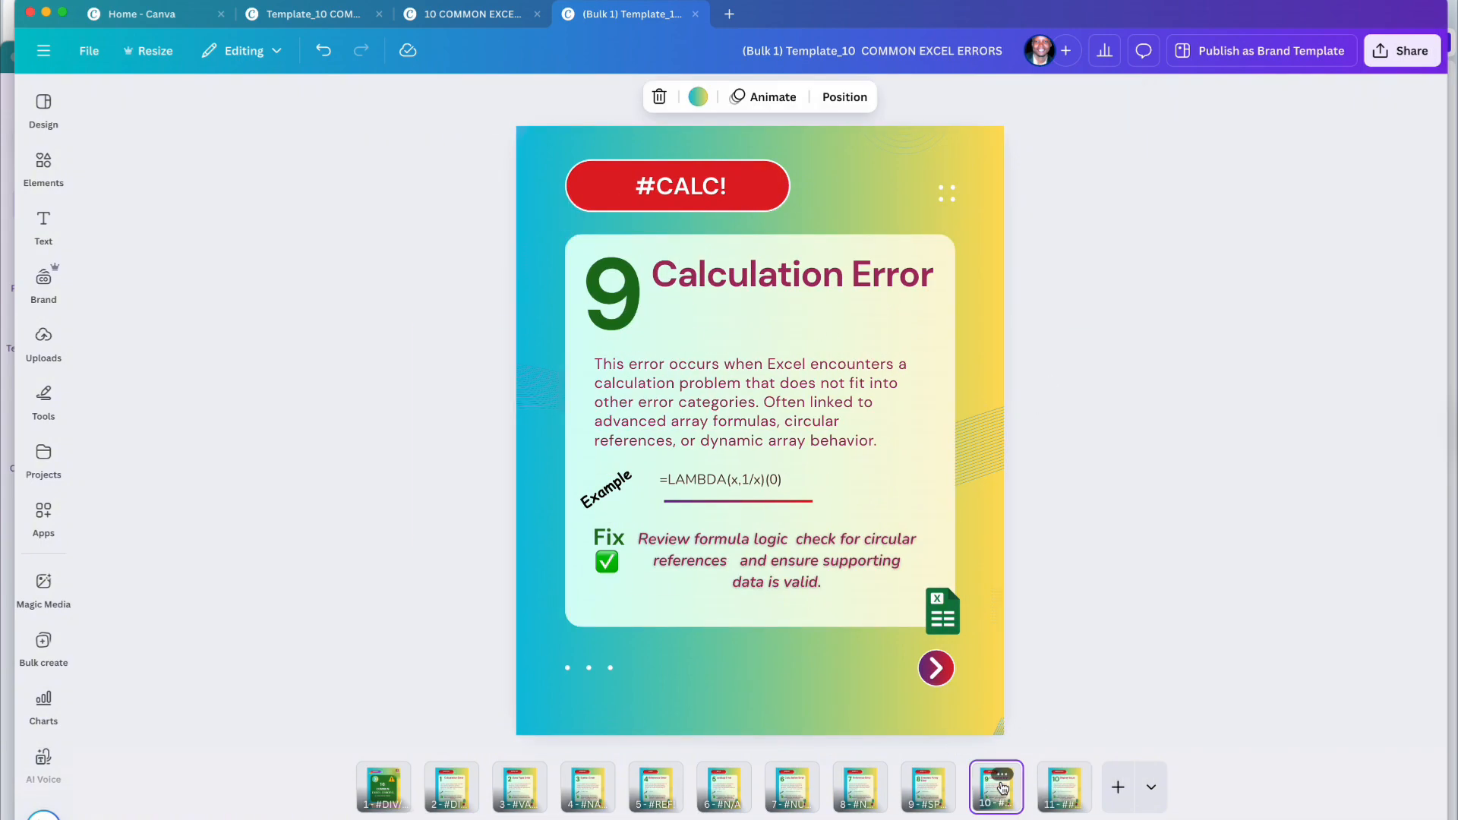
{"action": "key", "text": "Left"}
{"action": "key", "text": "Left"}
{"action": "key", "text": "Left"}
{"action": "key", "text": "Left"}
{"action": "key", "text": "Left"}
{"action": "key", "text": "Left"}
{"action": "key", "text": "Left"}
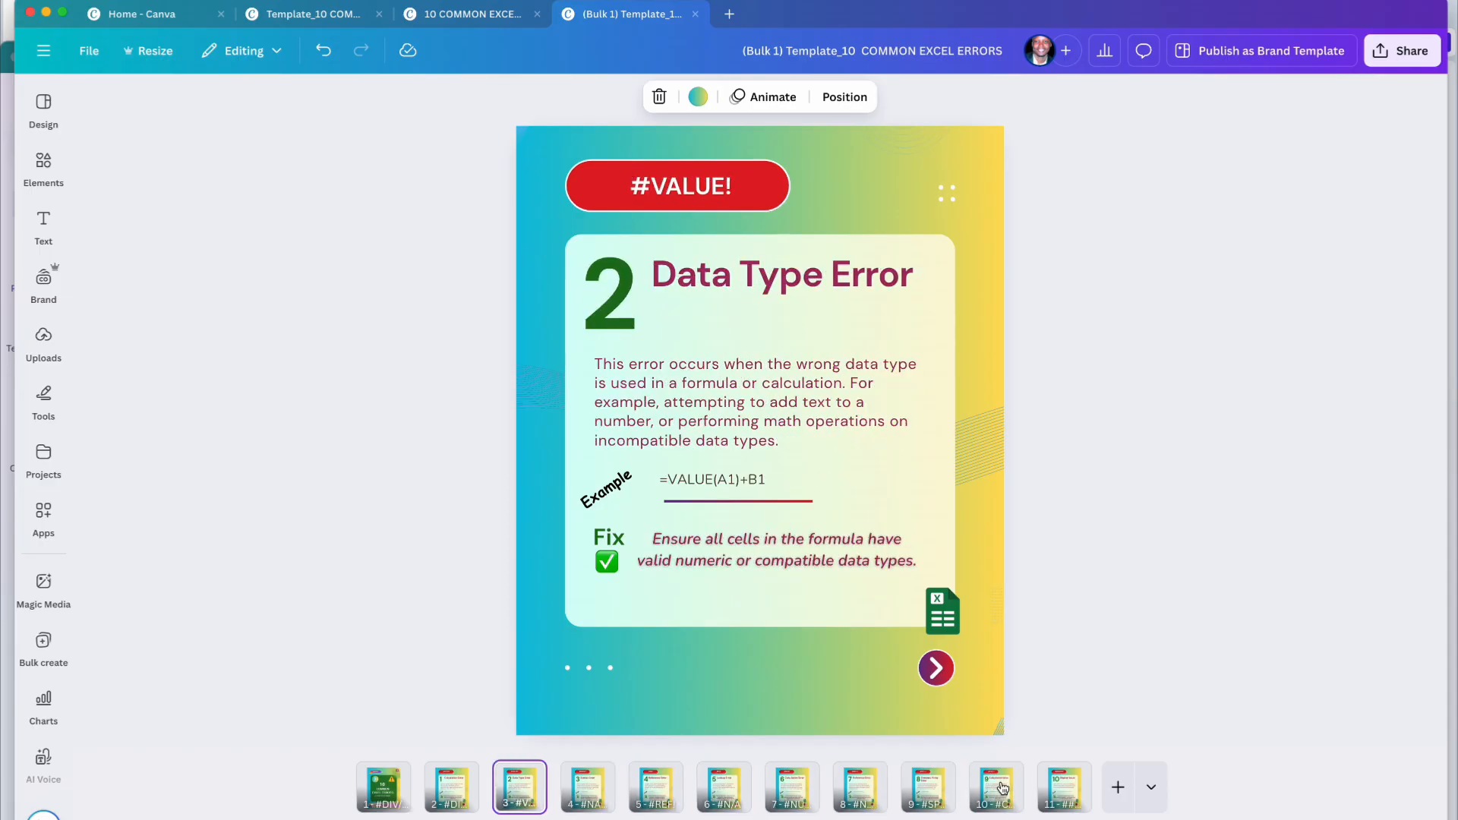
{"action": "key", "text": "super+Tab"}
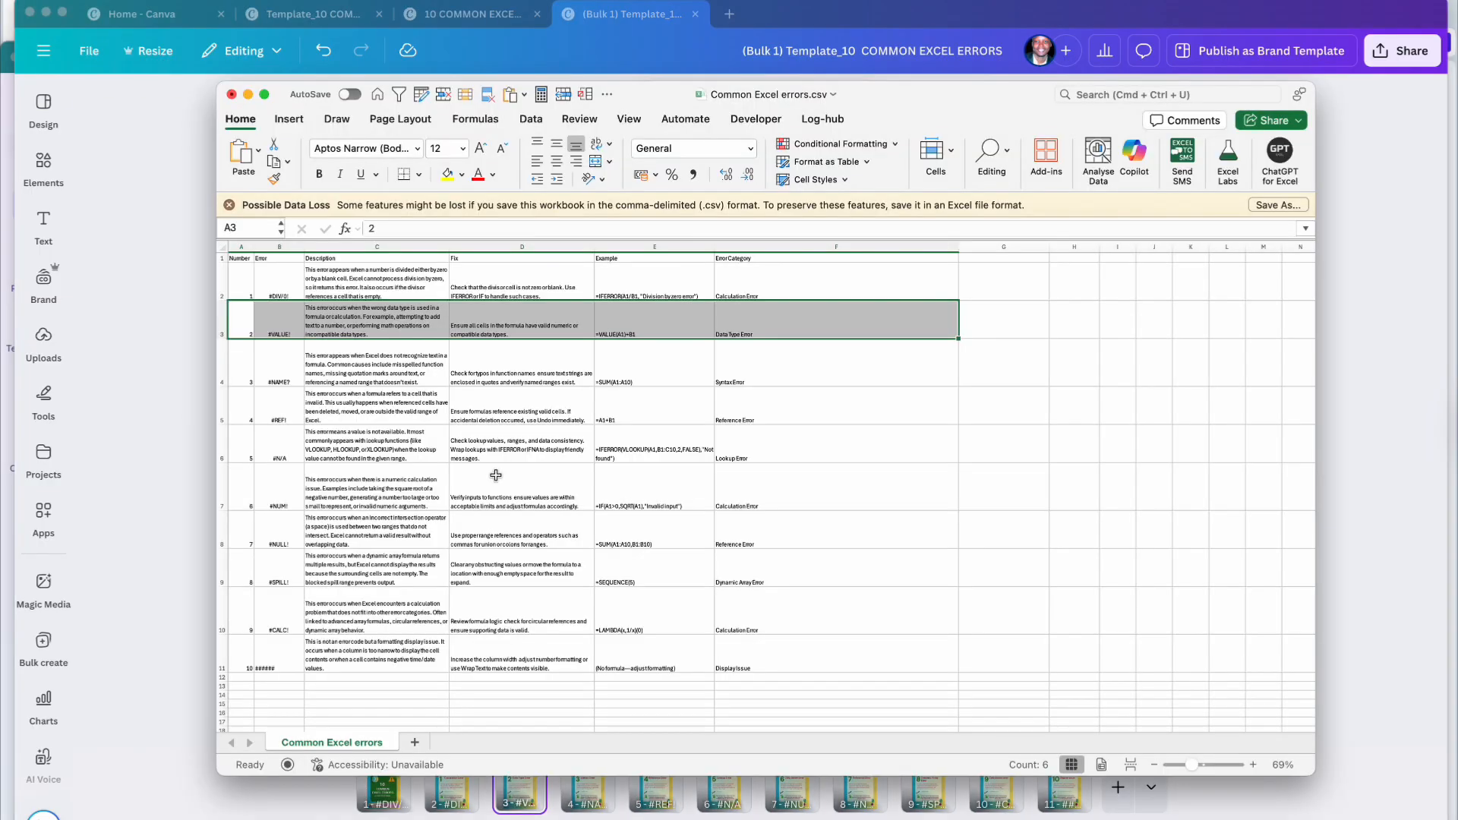
{"action": "left_click", "coordinate": [399, 430]}
{"action": "scroll", "coordinate": [399, 430], "scroll_direction": "up", "scroll_amount": 5}
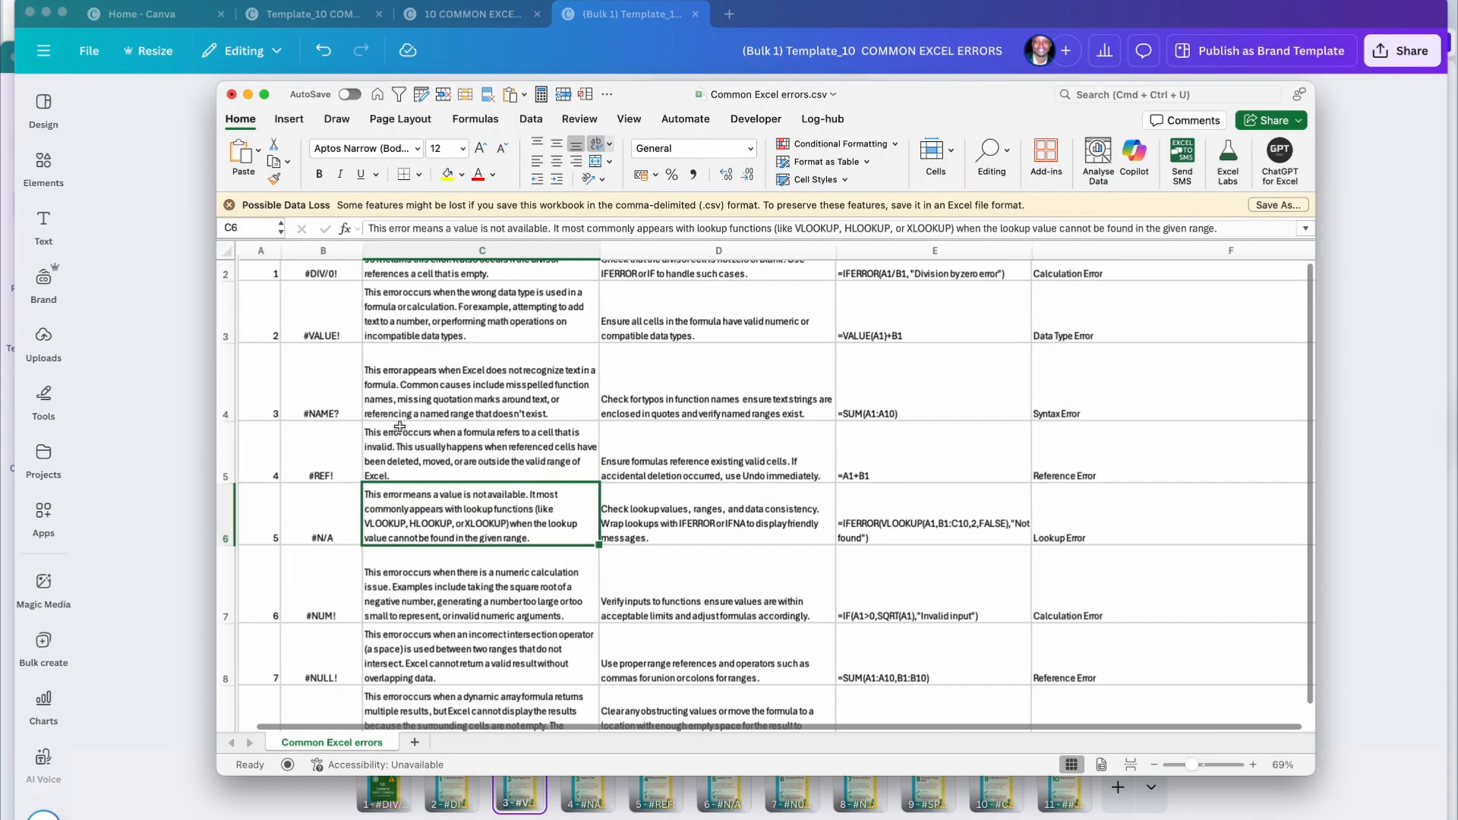
{"action": "left_click", "coordinate": [148, 342]}
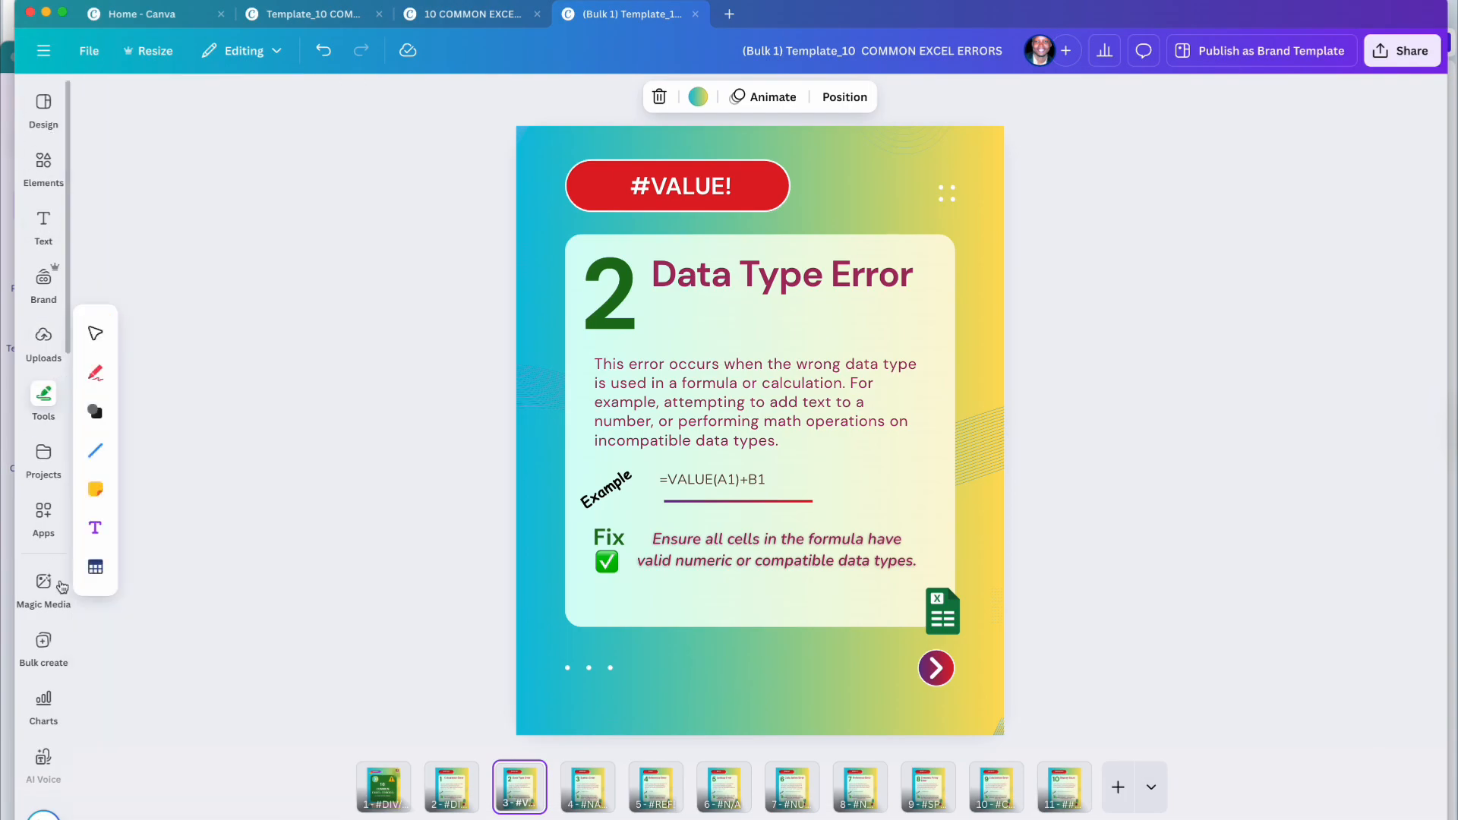
Step: Scroll through the left sidebar's apps panel to the More from Canva tools, including Bulk create
{"action": "mouse_move", "coordinate": [48, 518]}
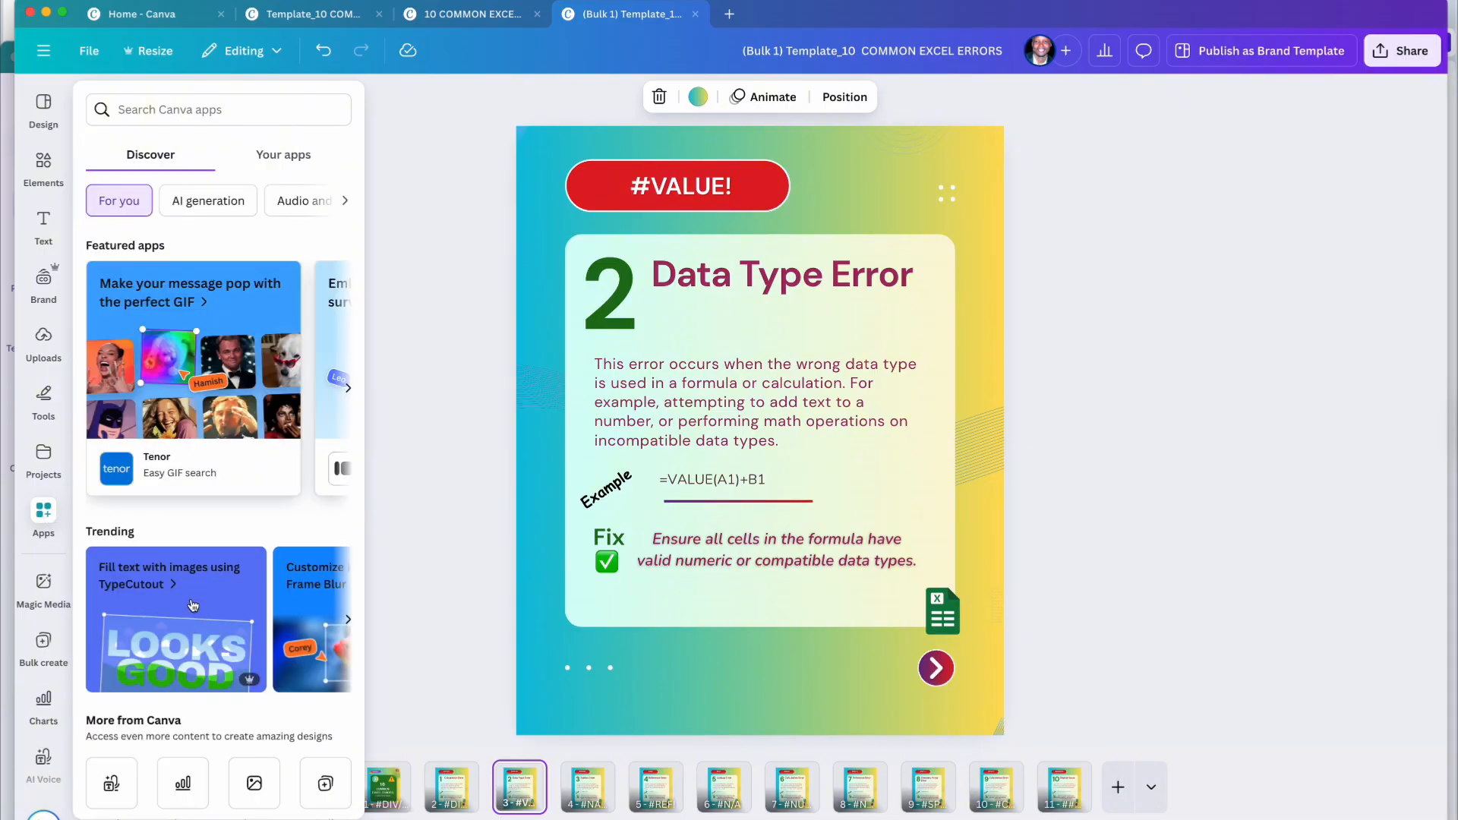
{"action": "scroll", "coordinate": [205, 606], "scroll_direction": "down", "scroll_amount": 3}
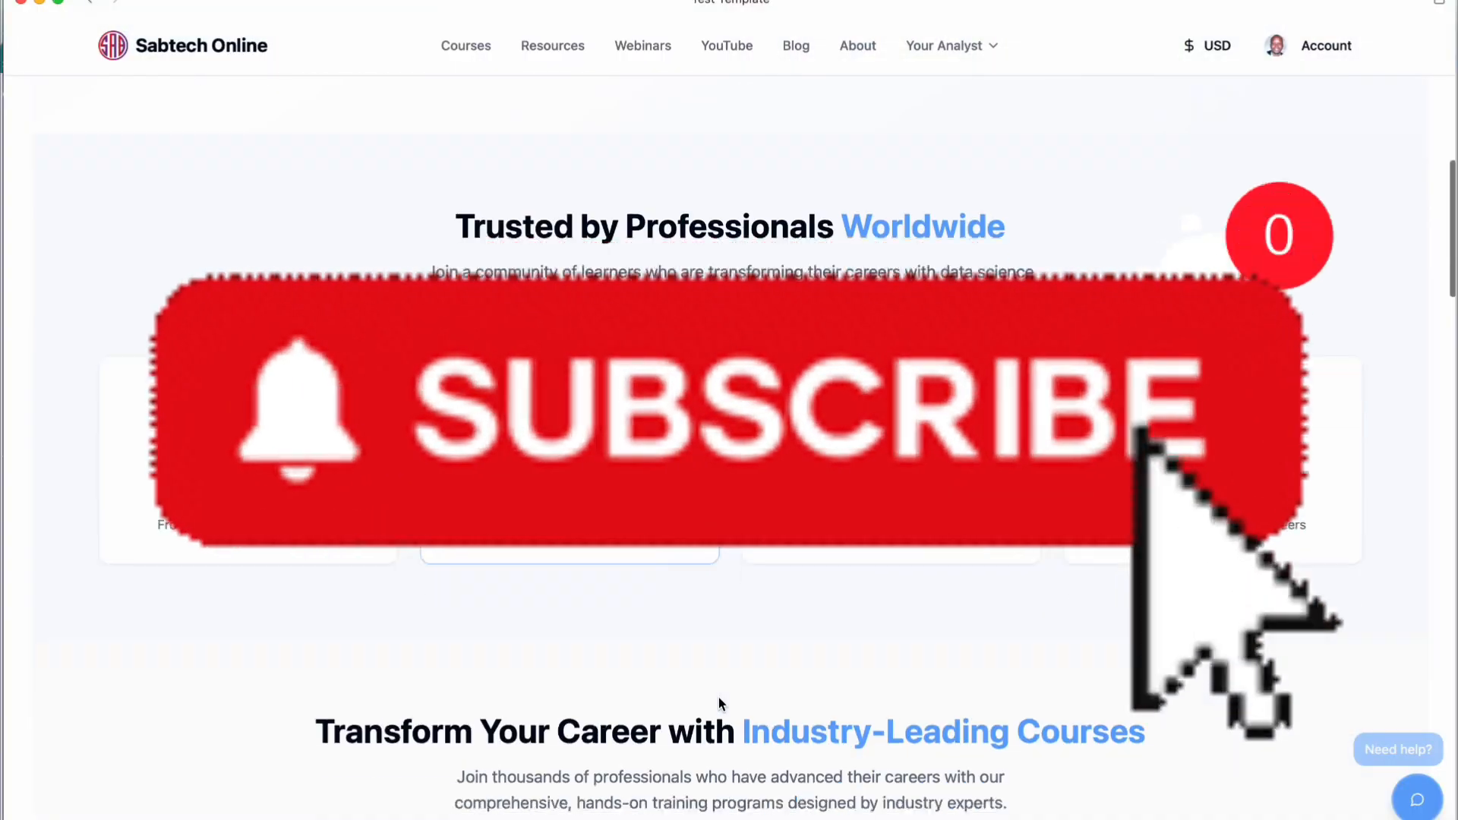
{"action": "scroll", "coordinate": [719, 697], "scroll_direction": "up", "scroll_amount": 10}
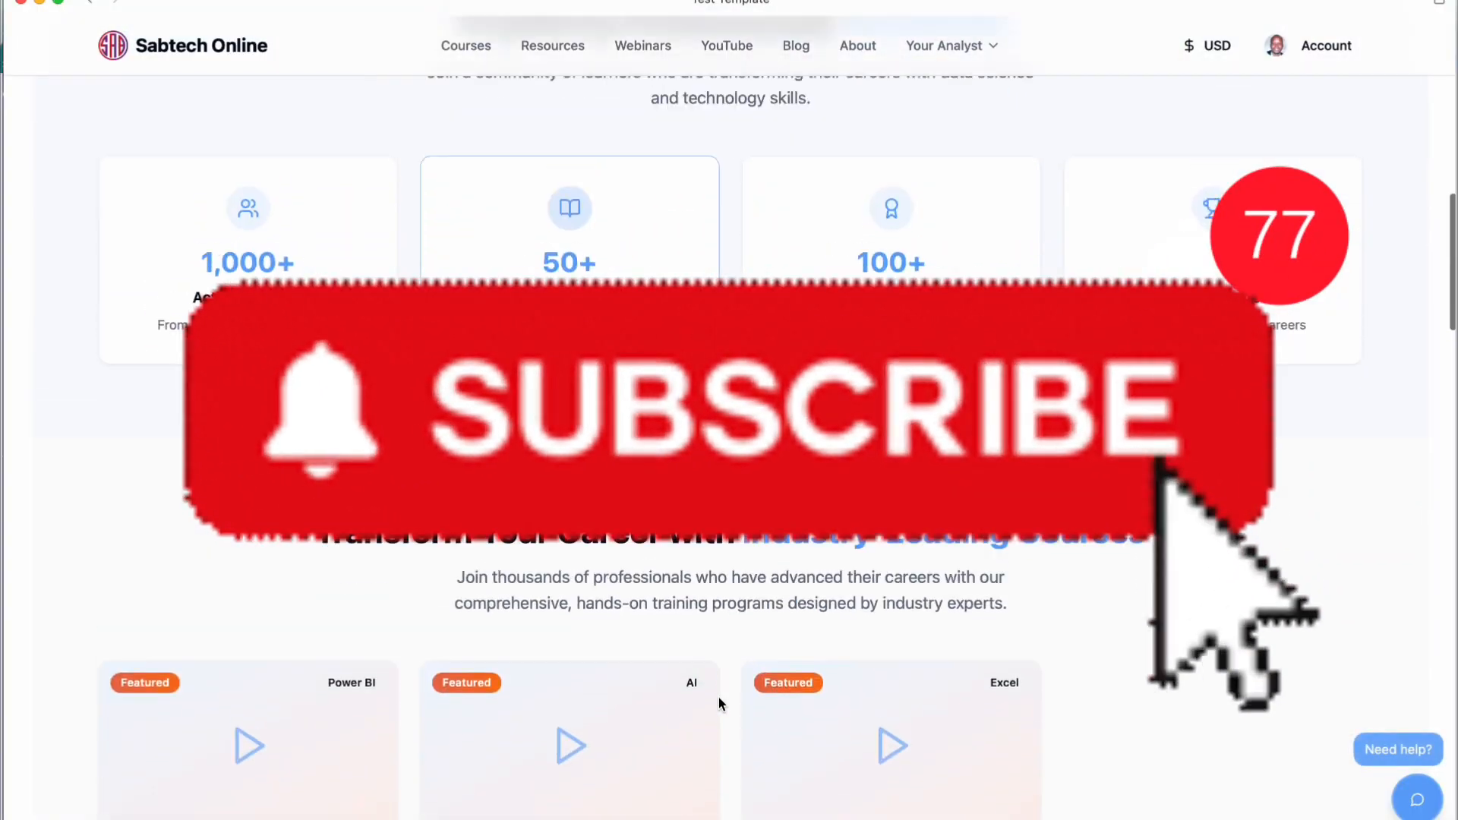
Step: Browse the Sabtech Online Learning Resources page and its YouTube channel page
{"action": "left_click", "coordinate": [560, 48]}
{"action": "scroll", "coordinate": [706, 304], "scroll_direction": "down", "scroll_amount": 6}
{"action": "scroll", "coordinate": [707, 304], "scroll_direction": "up", "scroll_amount": 8}
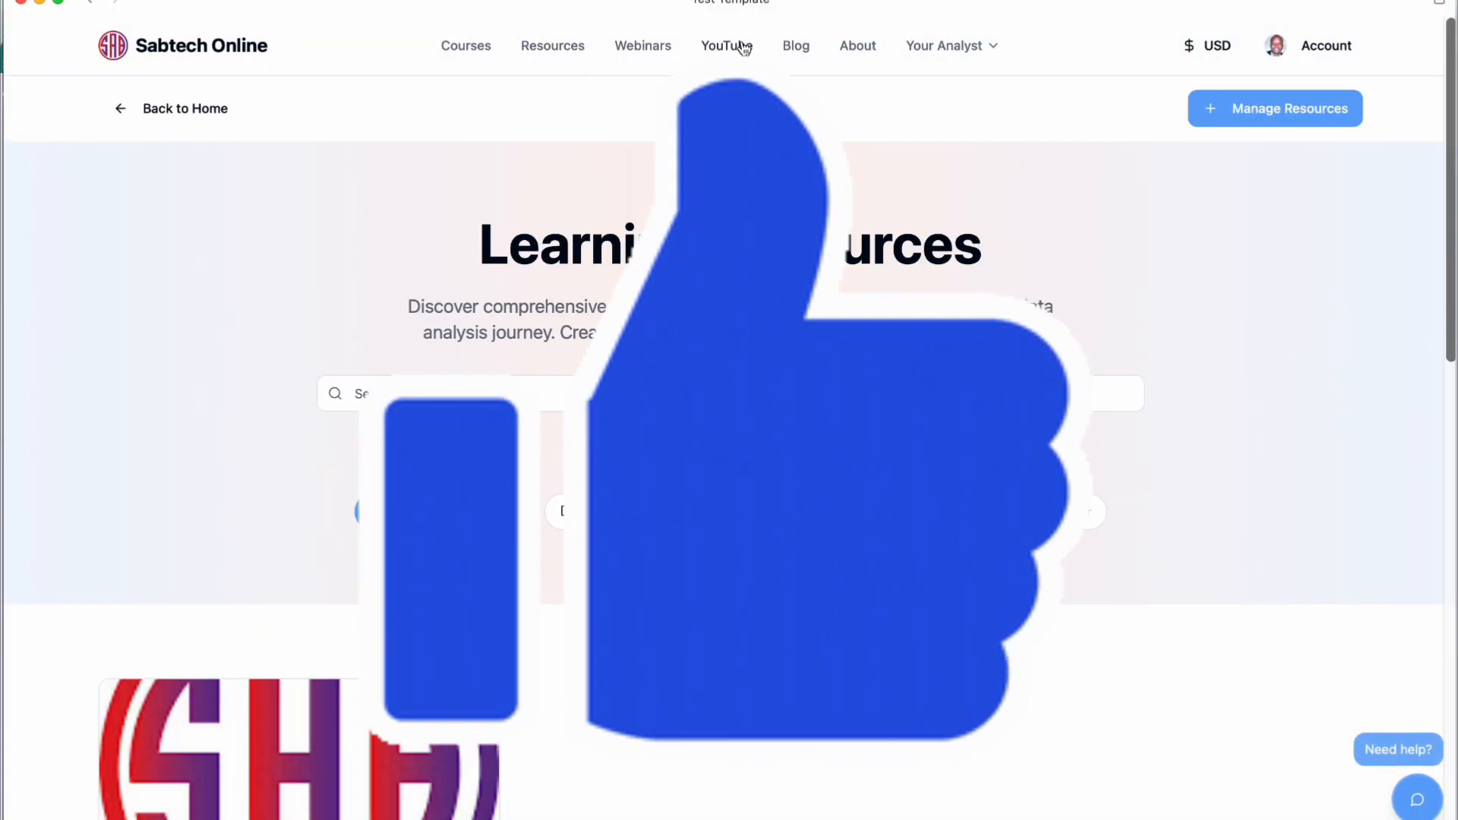
{"action": "left_click", "coordinate": [731, 50]}
{"action": "scroll", "coordinate": [716, 341], "scroll_direction": "down", "scroll_amount": 15}
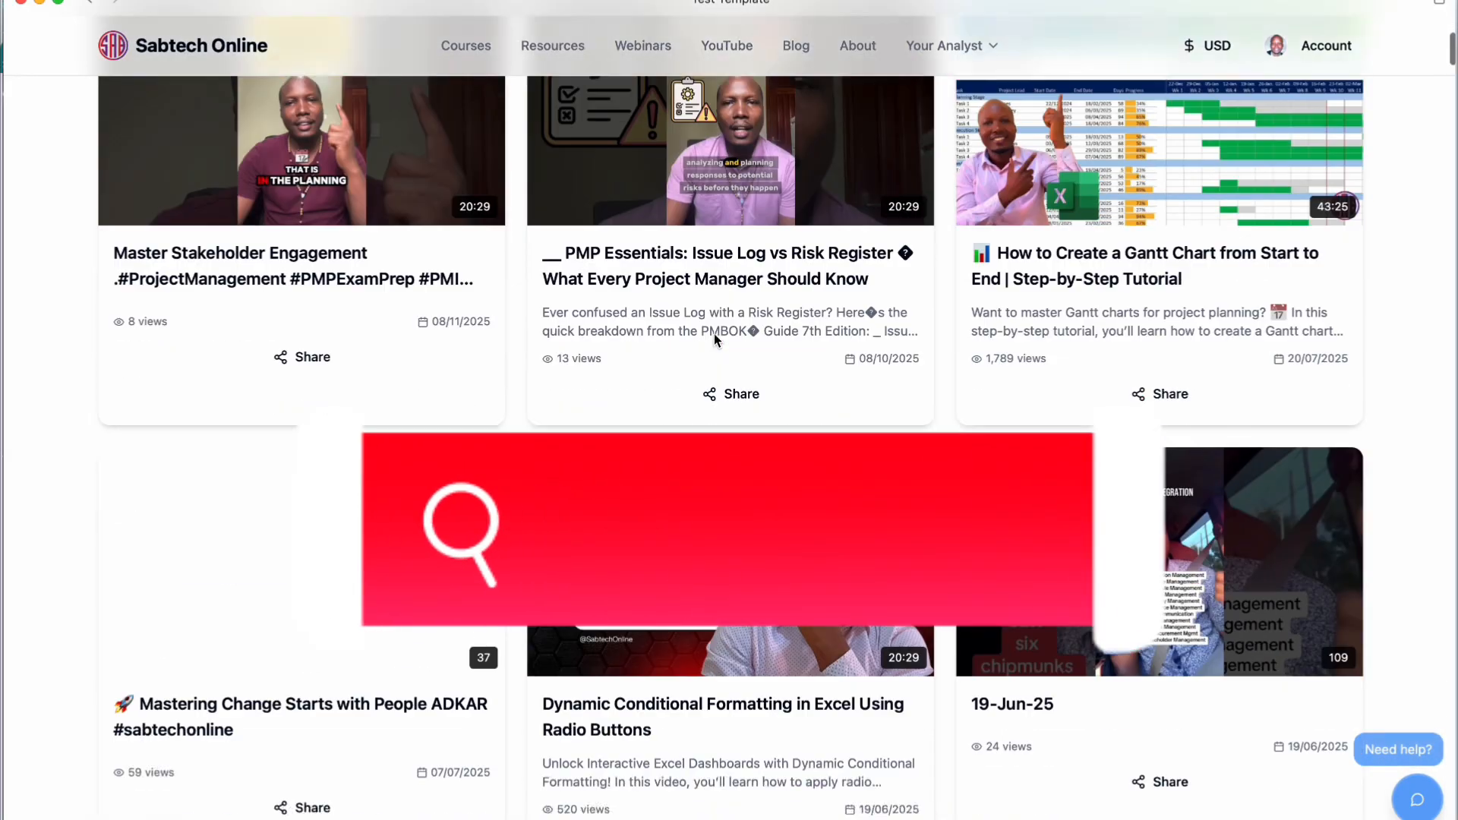
{"action": "scroll", "coordinate": [714, 338], "scroll_direction": "down", "scroll_amount": 5}
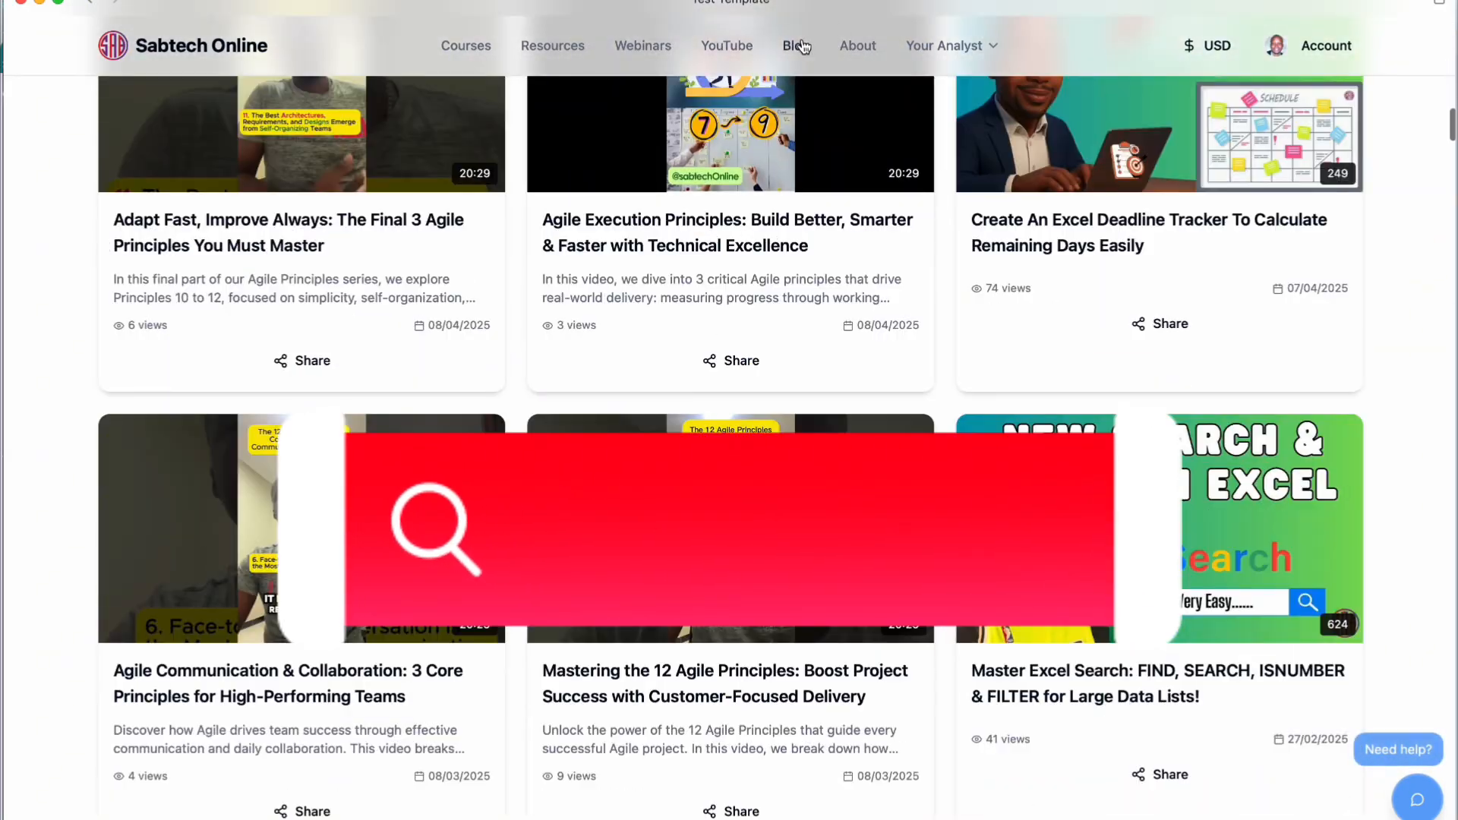
Step: Scroll through the blog's Expert Insights page, then bring up the screenshot capture options
{"action": "left_click", "coordinate": [796, 45]}
{"action": "scroll", "coordinate": [805, 358], "scroll_direction": "down", "scroll_amount": 15}
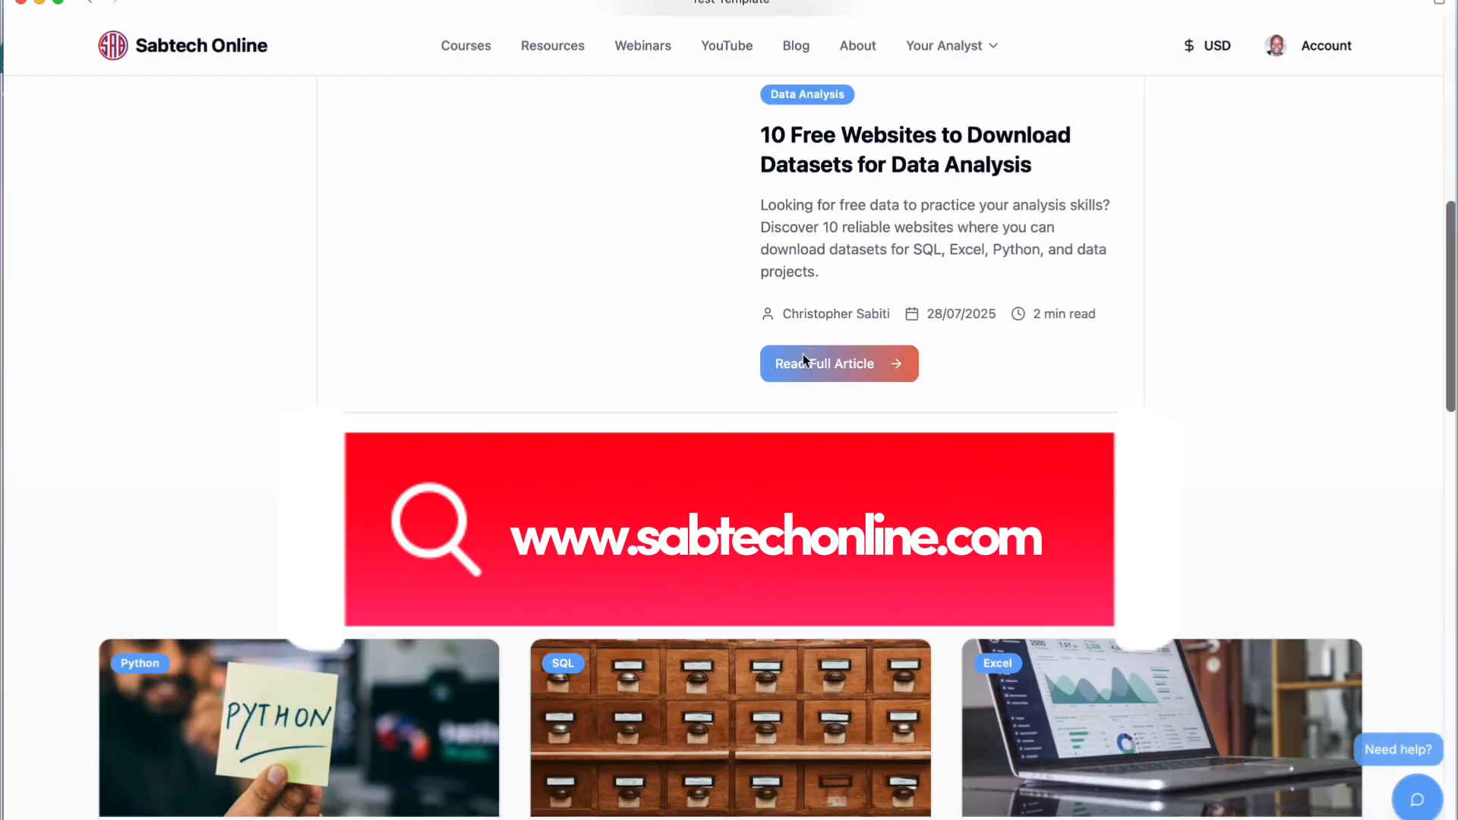
{"action": "scroll", "coordinate": [804, 354], "scroll_direction": "down", "scroll_amount": 8}
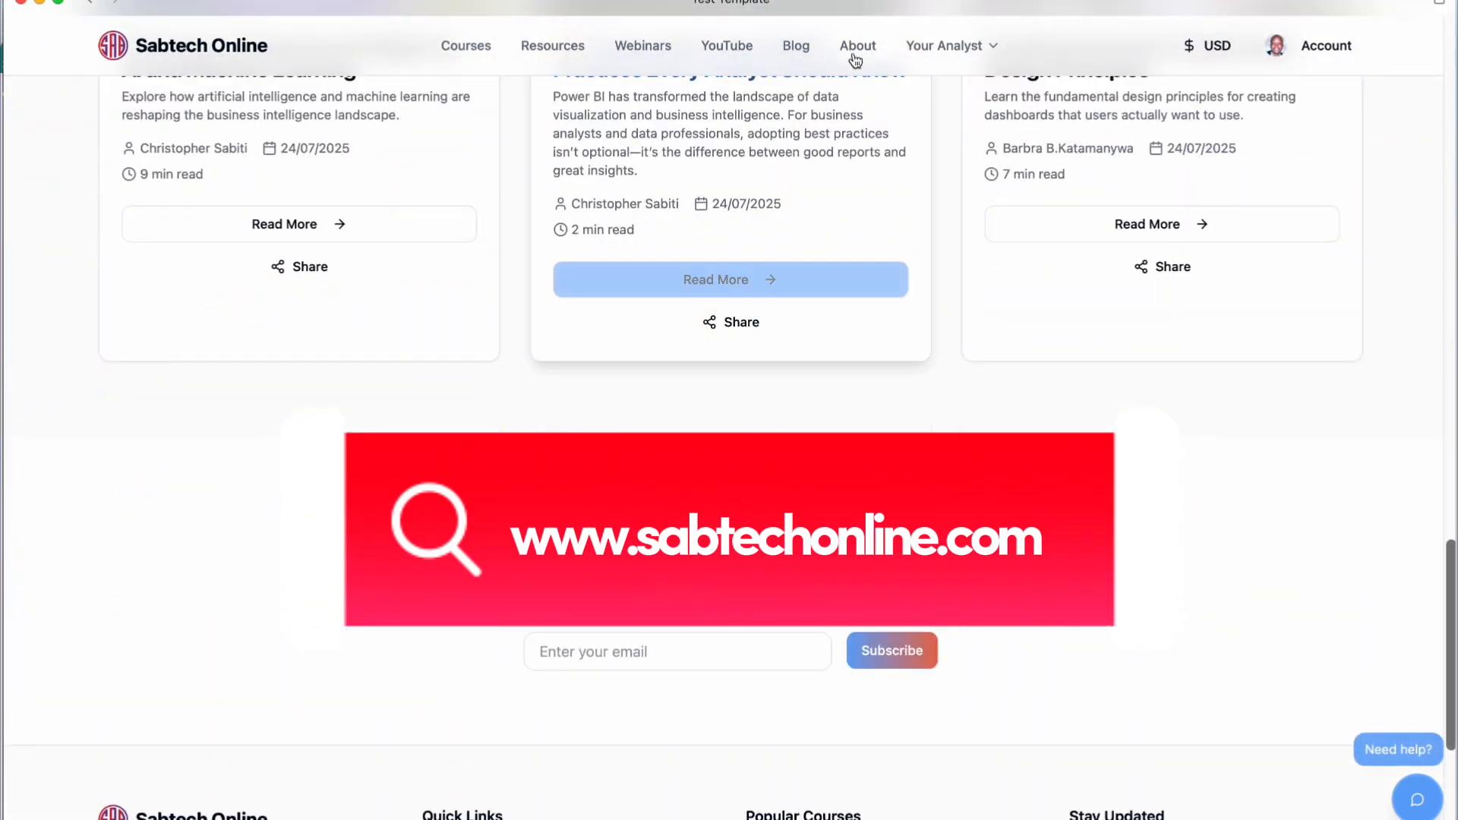
{"action": "scroll", "coordinate": [833, 404], "scroll_direction": "up", "scroll_amount": 20}
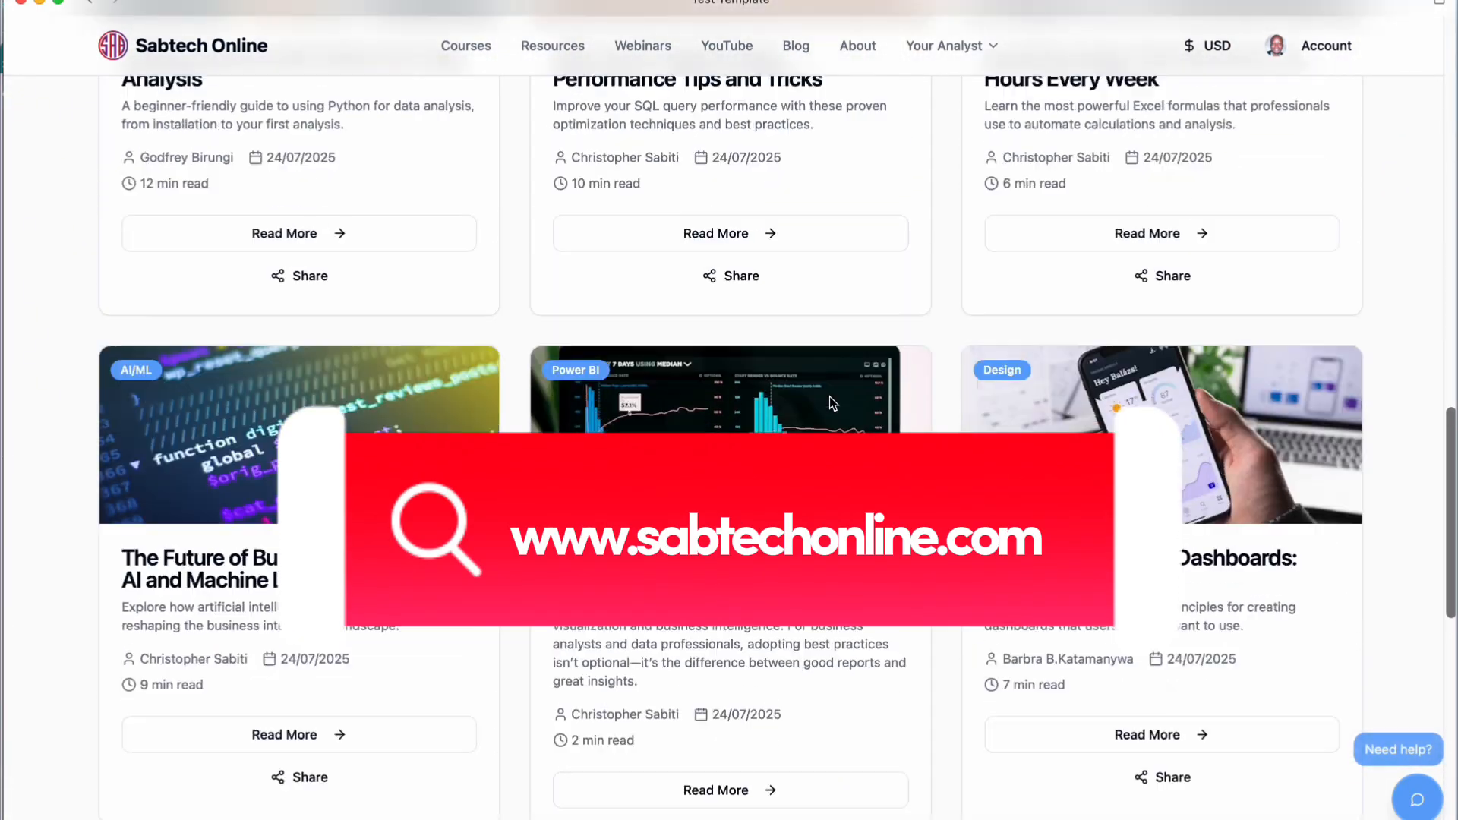
{"action": "scroll", "coordinate": [831, 404], "scroll_direction": "down", "scroll_amount": 8}
{"action": "scroll", "coordinate": [830, 397], "scroll_direction": "up", "scroll_amount": 12}
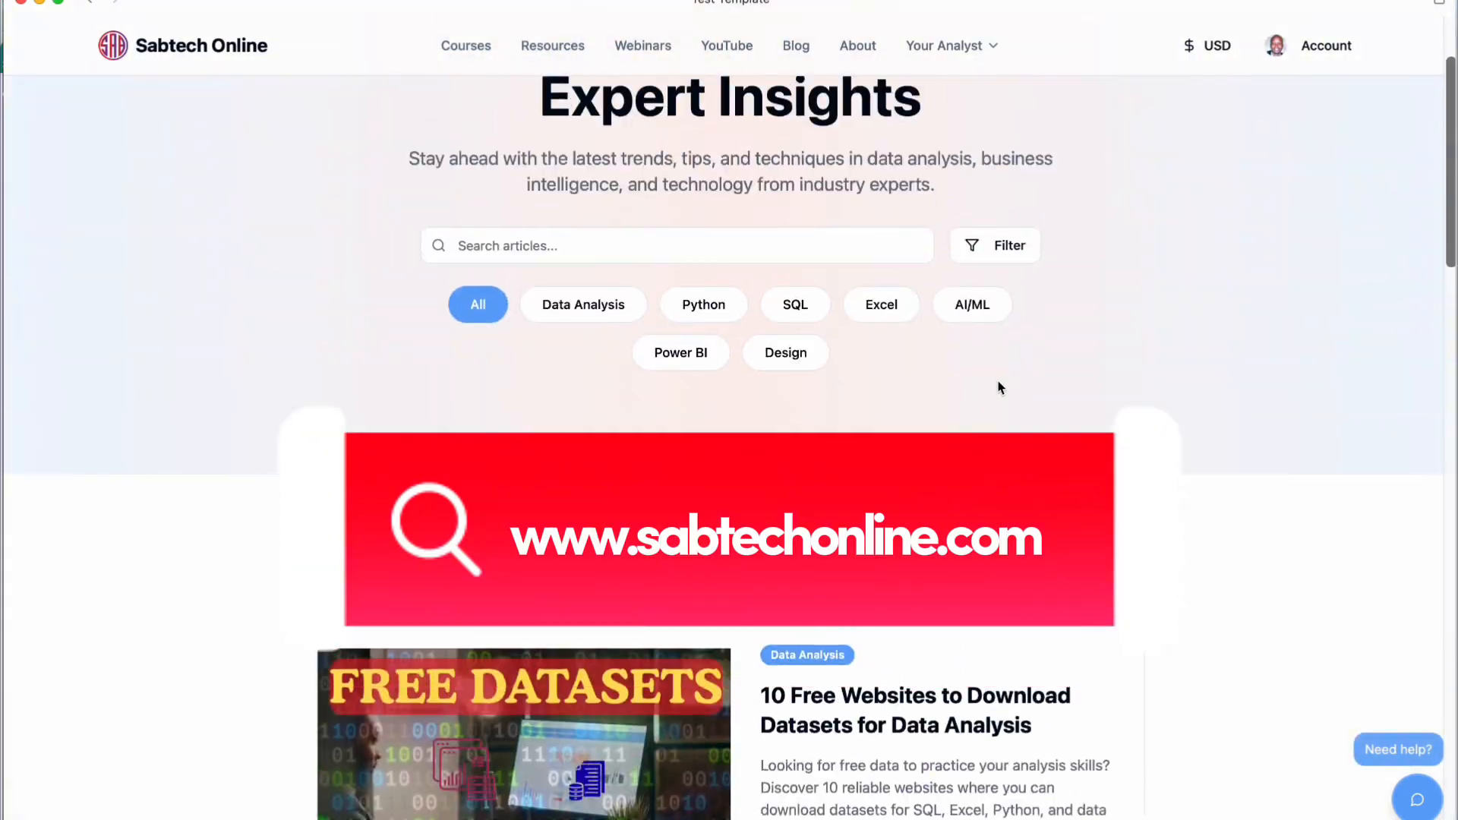
{"action": "key", "text": "super+shift+5"}
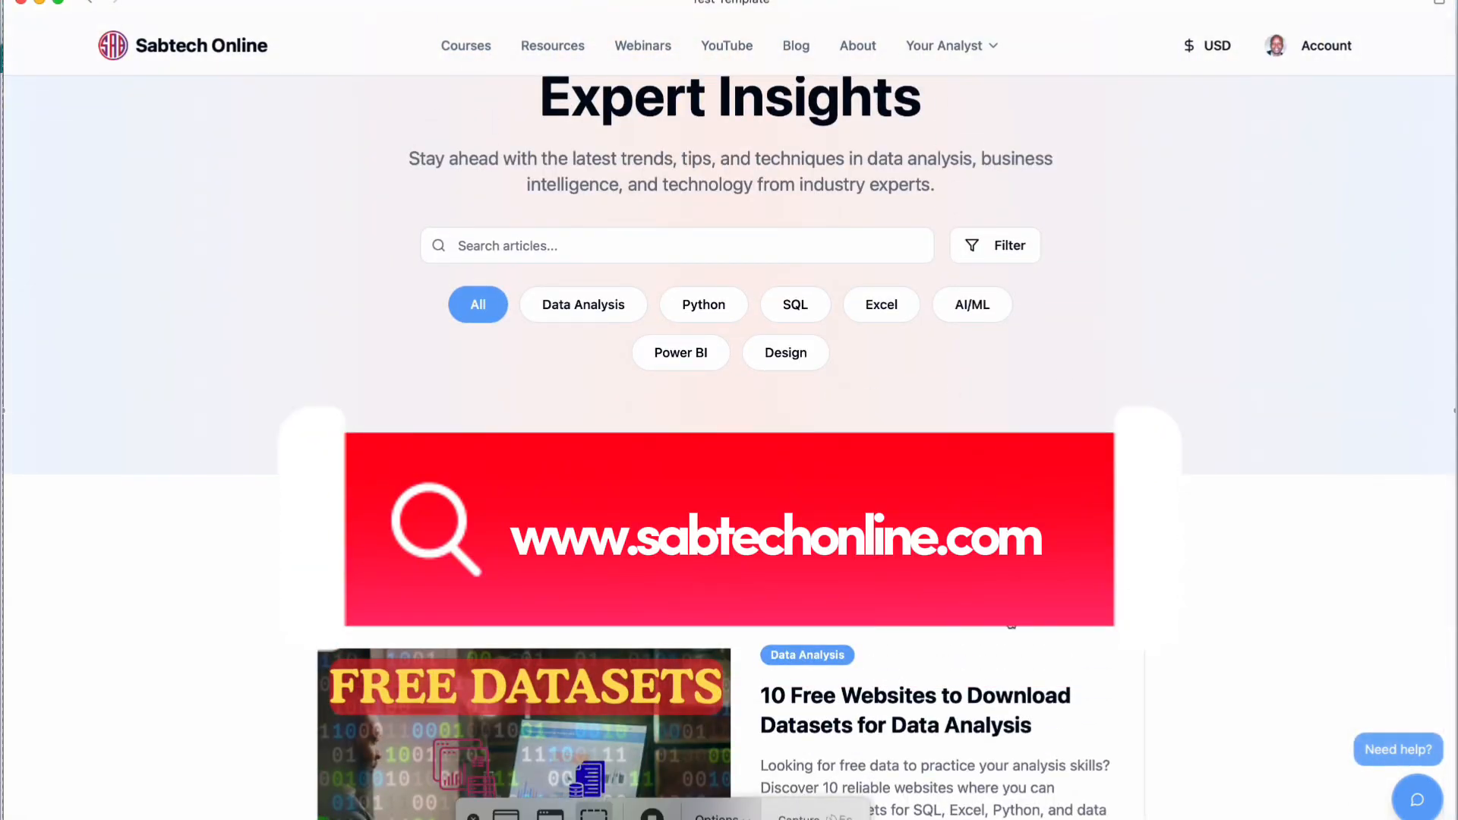